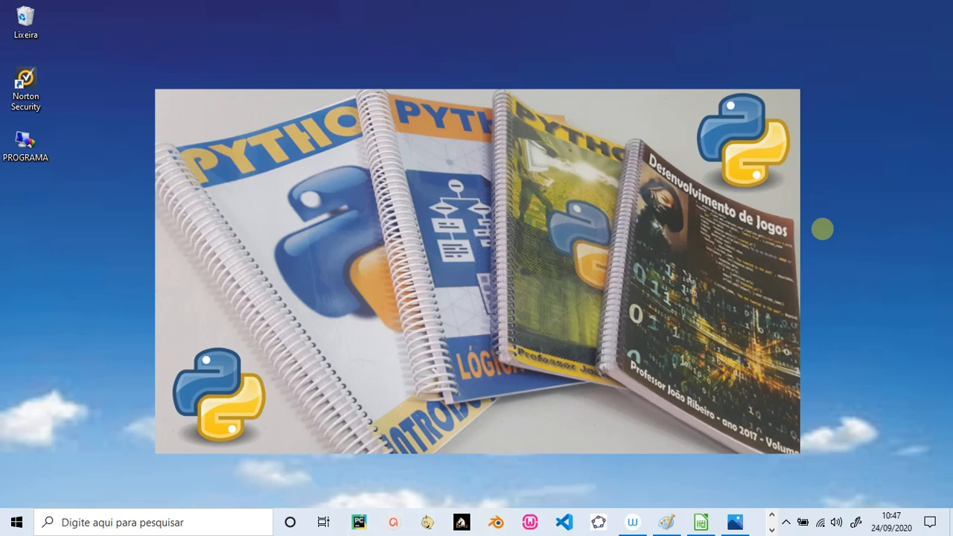
Switch to Paint and handwrite "18º aula - LibreOffice CALC -" in blue at the top of the canvas
{"action": "key", "text": "alt+Tab"}
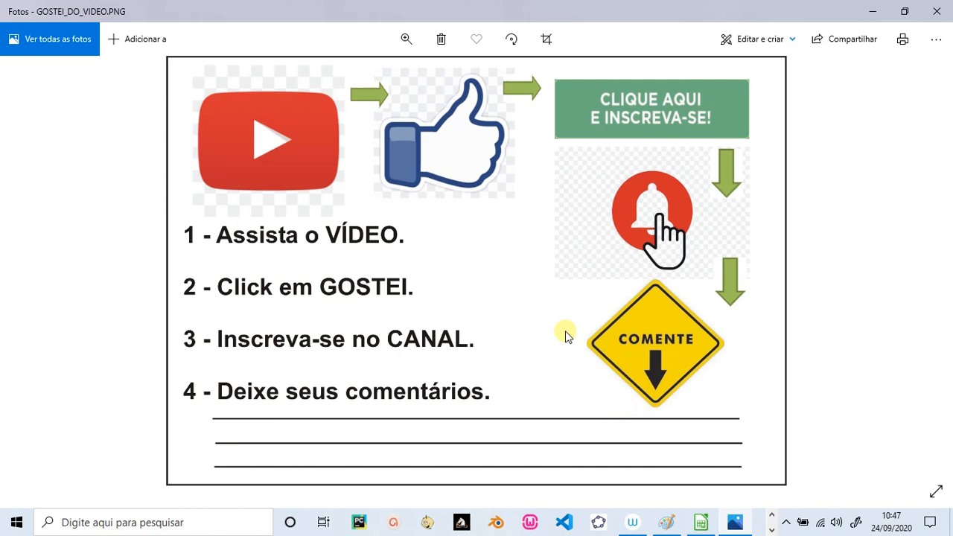
{"action": "key", "text": "alt+Tab"}
{"action": "key", "text": "alt+Tab"}
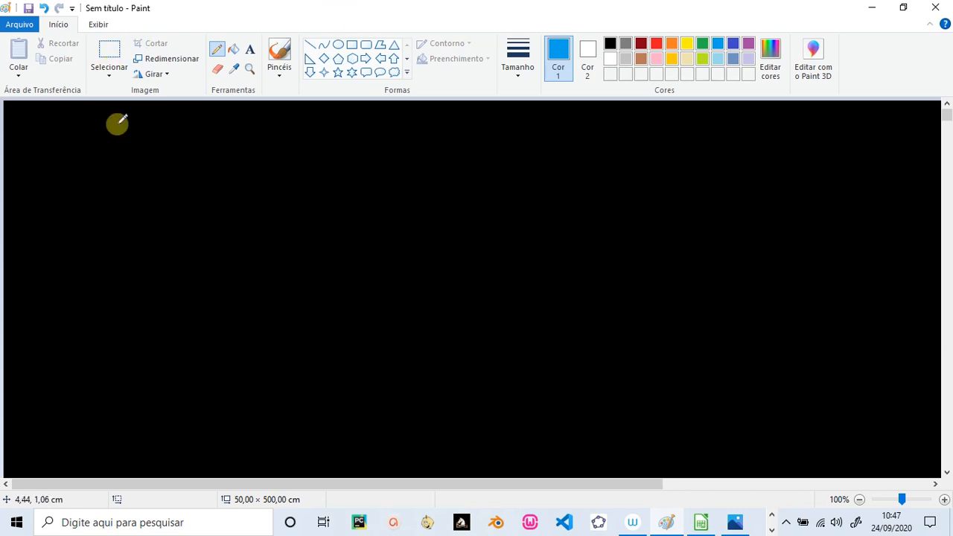
{"action": "mouse_move", "coordinate": [50, 148]}
{"action": "left_mouse_down"}
{"action": "mouse_move", "coordinate": [61, 158]}
{"action": "mouse_move", "coordinate": [88, 139]}
{"action": "mouse_move", "coordinate": [165, 148]}
{"action": "left_mouse_up"}
{"action": "mouse_move", "coordinate": [170, 146]}
{"action": "left_mouse_down"}
{"action": "mouse_move", "coordinate": [223, 136]}
{"action": "mouse_move", "coordinate": [272, 145]}
{"action": "mouse_move", "coordinate": [285, 123]}
{"action": "mouse_move", "coordinate": [300, 136]}
{"action": "mouse_move", "coordinate": [317, 121]}
{"action": "mouse_move", "coordinate": [328, 138]}
{"action": "mouse_move", "coordinate": [364, 147]}
{"action": "mouse_move", "coordinate": [393, 127]}
{"action": "mouse_move", "coordinate": [446, 128]}
{"action": "mouse_move", "coordinate": [459, 142]}
{"action": "left_mouse_up"}
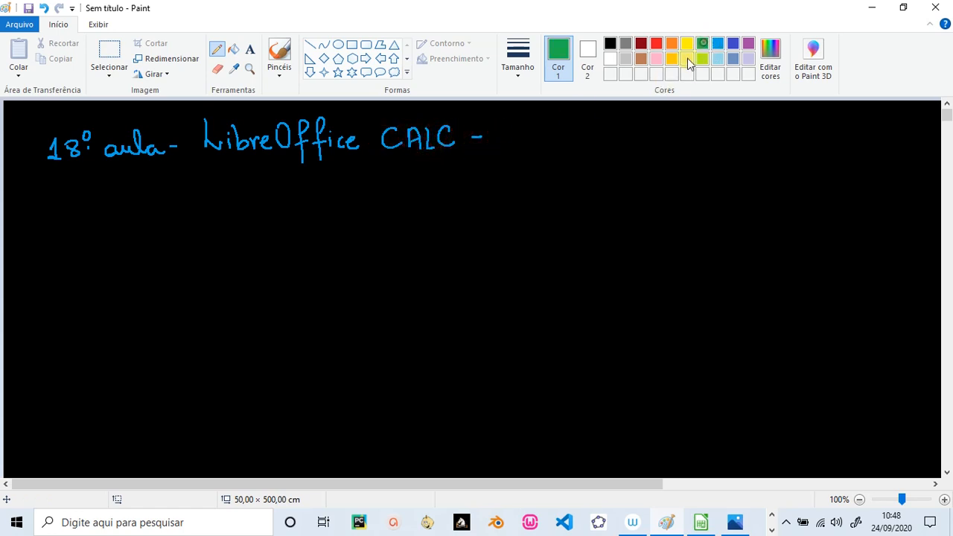
Extend the heading with the date "24/09/2020 -" in green and the time "10:48 h" in purple
{"action": "mouse_move", "coordinate": [506, 136]}
{"action": "left_mouse_down"}
{"action": "mouse_move", "coordinate": [513, 128]}
{"action": "mouse_move", "coordinate": [521, 143]}
{"action": "mouse_move", "coordinate": [585, 123]}
{"action": "mouse_move", "coordinate": [579, 148]}
{"action": "left_mouse_up"}
{"action": "mouse_move", "coordinate": [593, 121]}
{"action": "left_mouse_down"}
{"action": "mouse_move", "coordinate": [591, 149]}
{"action": "mouse_move", "coordinate": [630, 128]}
{"action": "mouse_move", "coordinate": [676, 133]}
{"action": "left_mouse_up"}
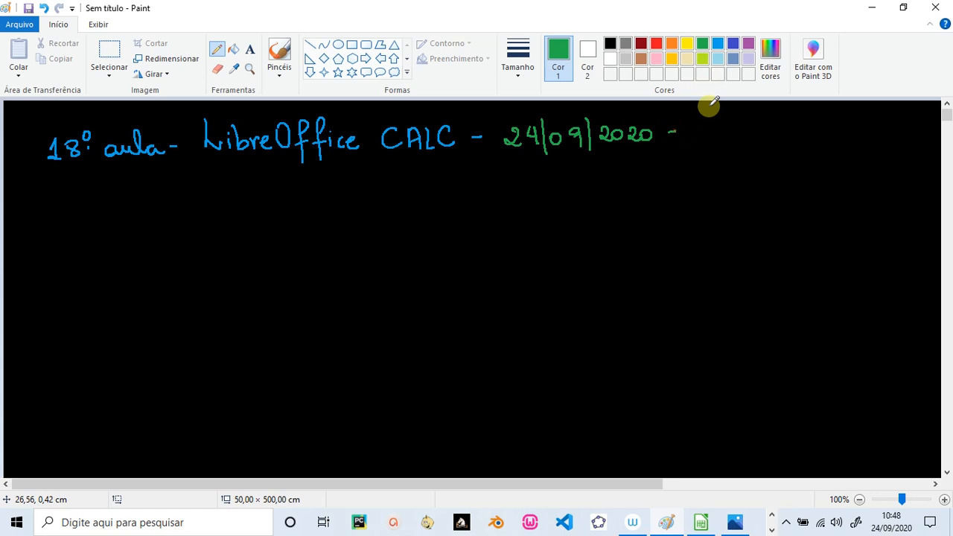
{"action": "left_click", "coordinate": [748, 43]}
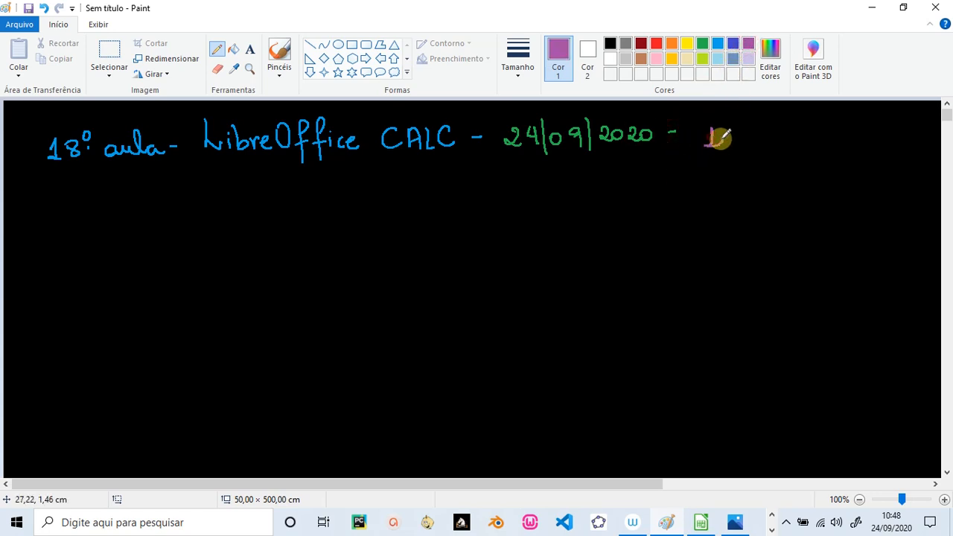
{"action": "mouse_move", "coordinate": [719, 138]}
{"action": "left_mouse_down"}
{"action": "mouse_move", "coordinate": [764, 119]}
{"action": "mouse_move", "coordinate": [814, 132]}
{"action": "left_mouse_up"}
Underline the lesson title, the date and the time in yellow
{"action": "left_click", "coordinate": [718, 46]}
{"action": "left_click", "coordinate": [674, 60]}
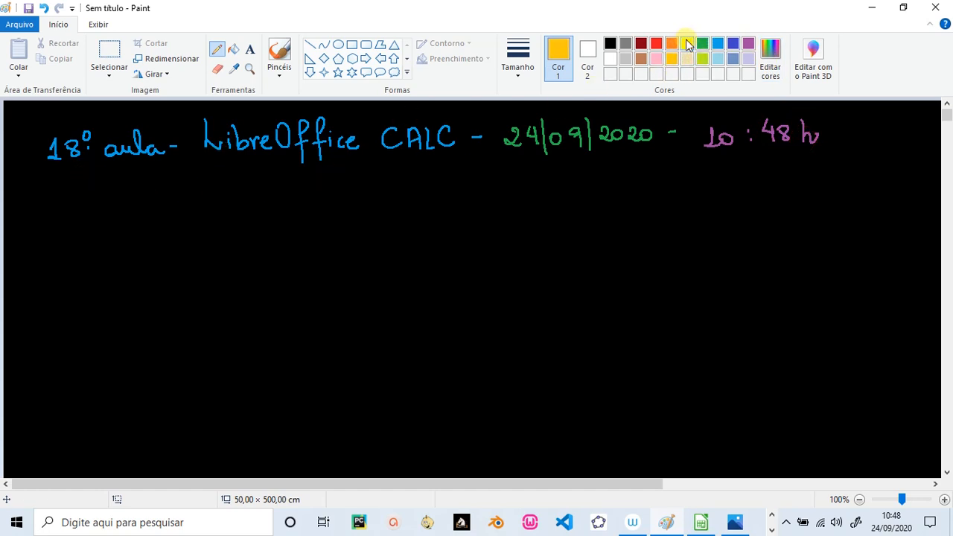
{"action": "left_click", "coordinate": [688, 46]}
{"action": "mouse_move", "coordinate": [38, 178]}
{"action": "left_mouse_down"}
{"action": "mouse_move", "coordinate": [380, 157]}
{"action": "mouse_move", "coordinate": [833, 158]}
{"action": "left_mouse_up"}
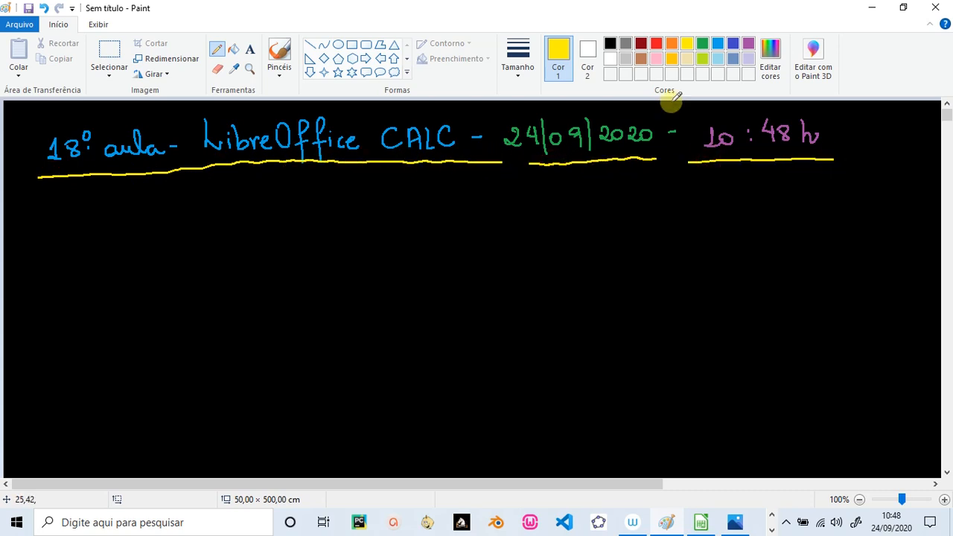
Handwrite "CONT.SE" in green centred below the heading and underline it twice in gold
{"action": "left_click", "coordinate": [702, 45]}
{"action": "mouse_move", "coordinate": [355, 217]}
{"action": "left_mouse_down"}
{"action": "mouse_move", "coordinate": [356, 237]}
{"action": "mouse_move", "coordinate": [376, 220]}
{"action": "mouse_move", "coordinate": [362, 219]}
{"action": "mouse_move", "coordinate": [400, 217]}
{"action": "mouse_move", "coordinate": [409, 237]}
{"action": "left_mouse_up"}
{"action": "left_click", "coordinate": [427, 233]}
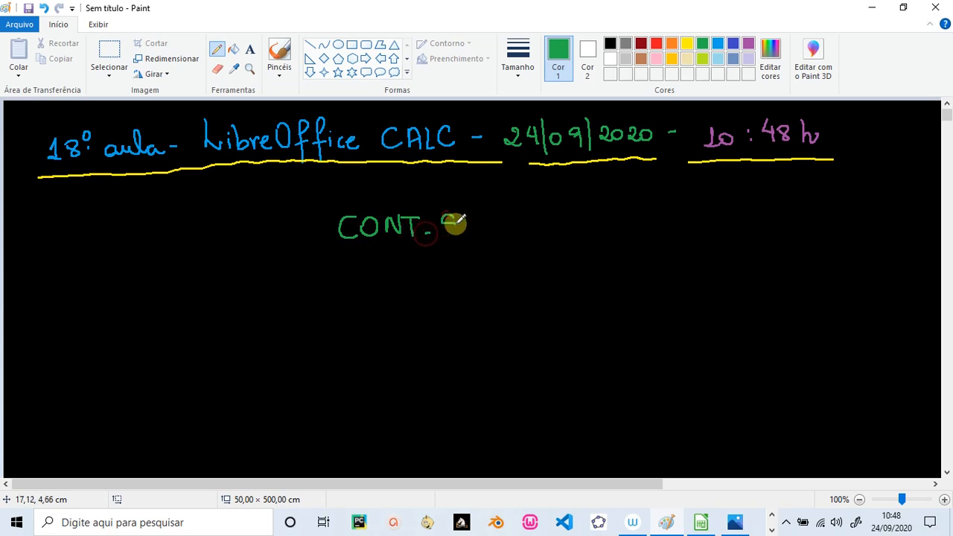
{"action": "mouse_move", "coordinate": [454, 216]}
{"action": "left_mouse_down"}
{"action": "mouse_move", "coordinate": [440, 232]}
{"action": "mouse_move", "coordinate": [471, 214]}
{"action": "mouse_move", "coordinate": [487, 231]}
{"action": "mouse_move", "coordinate": [487, 214]}
{"action": "left_mouse_up"}
{"action": "left_click", "coordinate": [671, 58]}
{"action": "left_click_drag", "start_coordinate": [321, 252], "coordinate": [497, 248]}
{"action": "left_click_drag", "start_coordinate": [371, 258], "coordinate": [451, 258]}
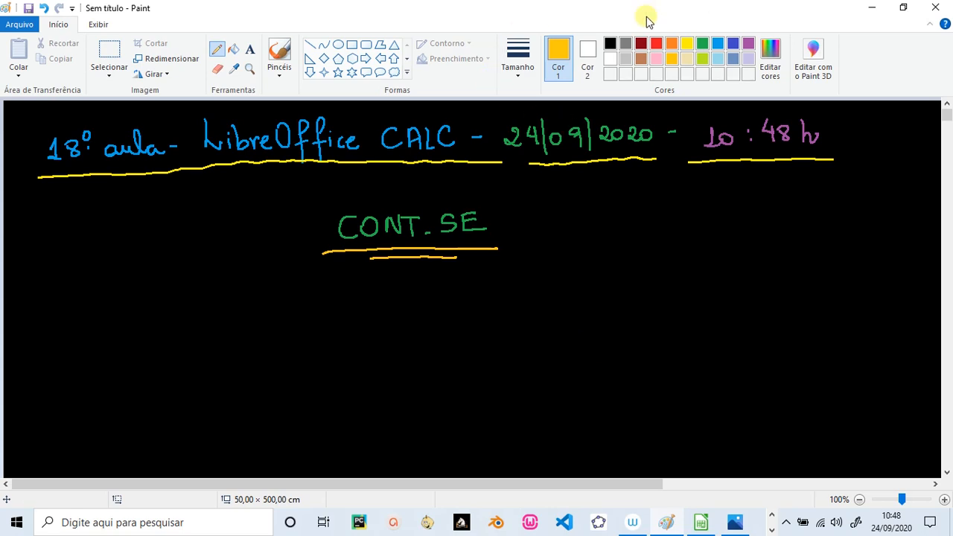
Draw a blue one-row table grid below CONT.SE with two horizontal lines and eight vertical dividers
{"action": "left_click", "coordinate": [733, 44]}
{"action": "left_click_drag", "start_coordinate": [146, 312], "coordinate": [765, 299]}
{"action": "left_click_drag", "start_coordinate": [162, 368], "coordinate": [756, 360]}
{"action": "left_click_drag", "start_coordinate": [198, 287], "coordinate": [202, 395]}
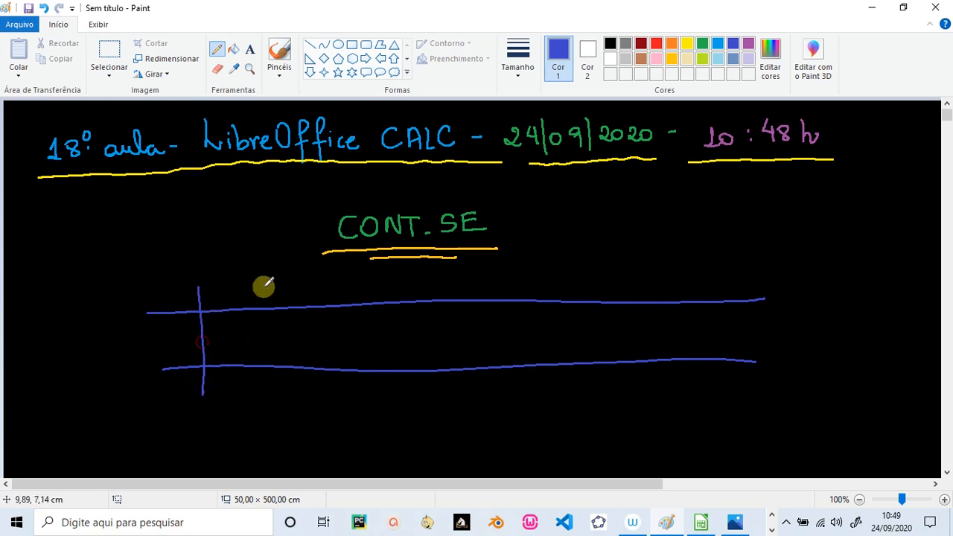
{"action": "left_click_drag", "start_coordinate": [263, 285], "coordinate": [275, 377]}
{"action": "left_click_drag", "start_coordinate": [329, 283], "coordinate": [344, 387]}
{"action": "left_click_drag", "start_coordinate": [412, 285], "coordinate": [430, 385]}
{"action": "left_click_drag", "start_coordinate": [507, 277], "coordinate": [520, 381]}
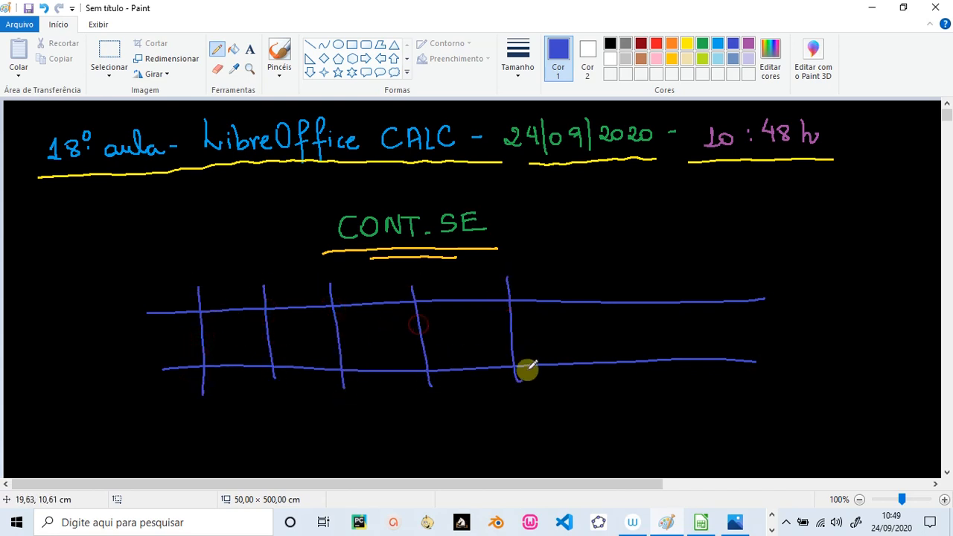
{"action": "left_click_drag", "start_coordinate": [578, 271], "coordinate": [593, 372]}
{"action": "left_click_drag", "start_coordinate": [671, 269], "coordinate": [681, 380]}
{"action": "left_click_drag", "start_coordinate": [739, 262], "coordinate": [753, 383]}
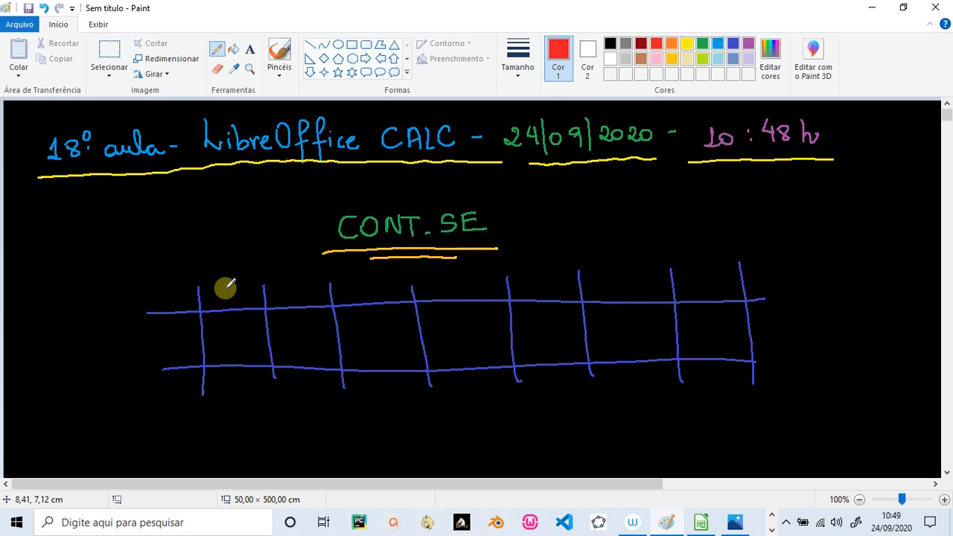
Label the grid's columns A to G and its row 5 in red
{"action": "left_click_drag", "start_coordinate": [230, 280], "coordinate": [238, 296]}
{"action": "left_click_drag", "start_coordinate": [227, 290], "coordinate": [237, 290]}
{"action": "left_click_drag", "start_coordinate": [296, 277], "coordinate": [304, 292]}
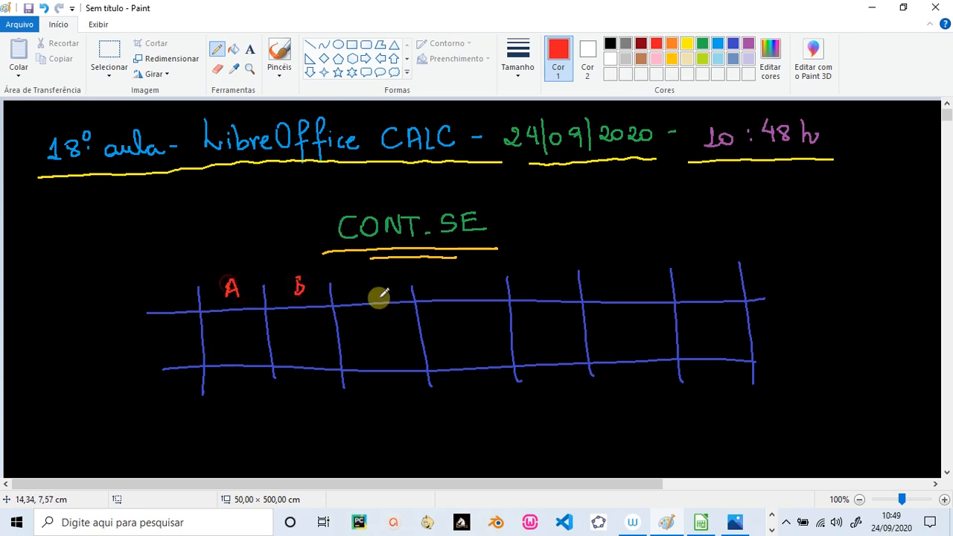
{"action": "left_click_drag", "start_coordinate": [379, 283], "coordinate": [374, 292]}
{"action": "left_click_drag", "start_coordinate": [460, 271], "coordinate": [469, 286]}
{"action": "left_click_drag", "start_coordinate": [545, 264], "coordinate": [554, 283]}
{"action": "left_click_drag", "start_coordinate": [613, 269], "coordinate": [623, 277]}
{"action": "left_click_drag", "start_coordinate": [710, 274], "coordinate": [703, 286]}
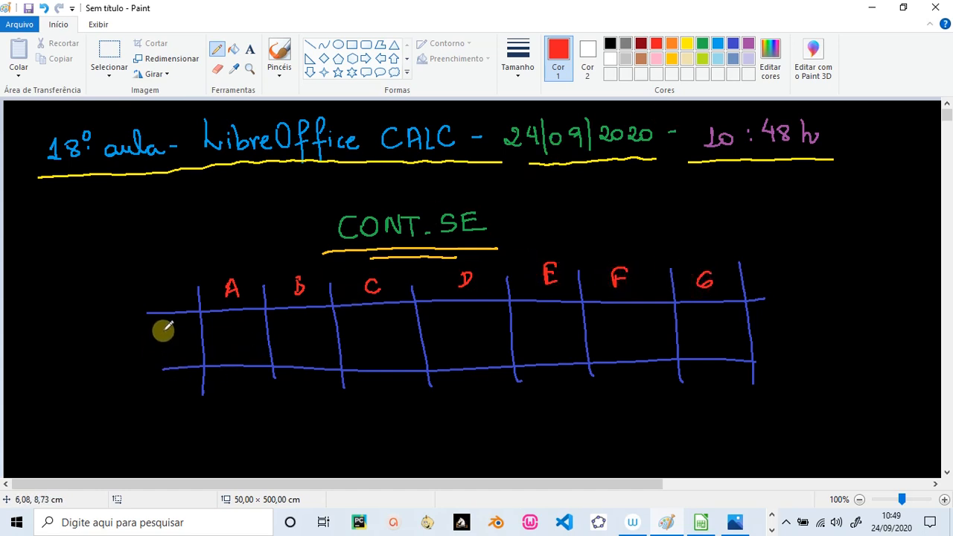
{"action": "left_click_drag", "start_coordinate": [170, 330], "coordinate": [160, 329]}
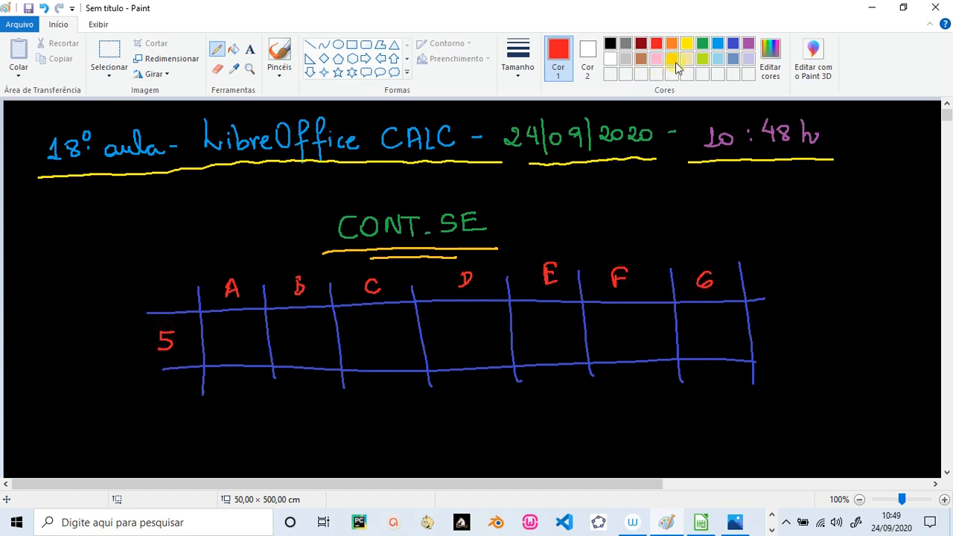
Write a yellow X in the cells of columns A, D and G in row 5
{"action": "left_click", "coordinate": [686, 43]}
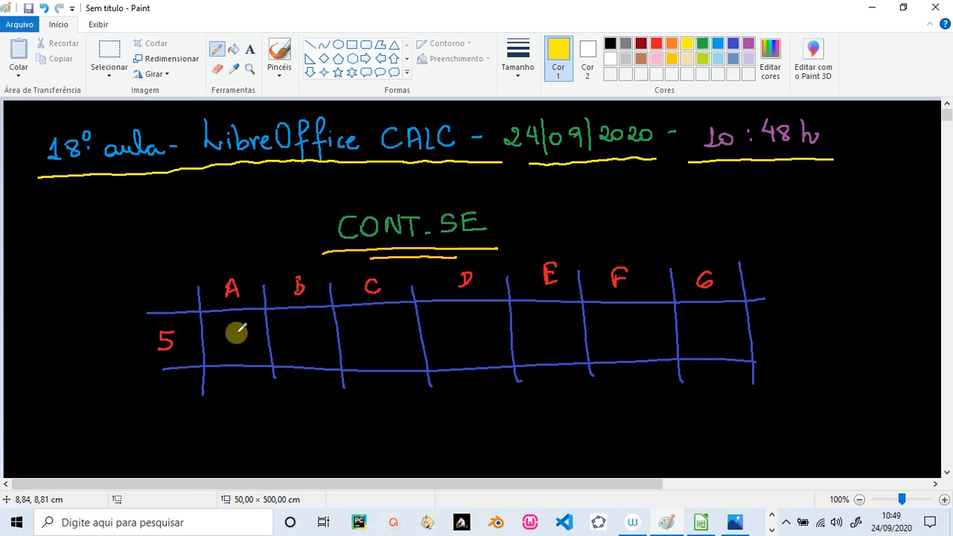
{"action": "left_click_drag", "start_coordinate": [232, 329], "coordinate": [244, 344]}
{"action": "left_click_drag", "start_coordinate": [245, 328], "coordinate": [230, 348]}
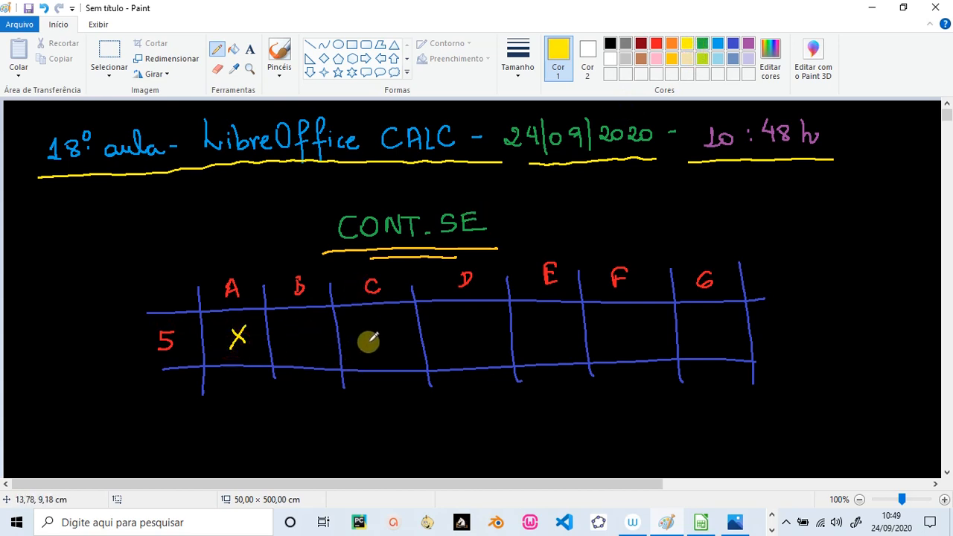
{"action": "left_click_drag", "start_coordinate": [452, 322], "coordinate": [467, 340]}
{"action": "left_click_drag", "start_coordinate": [467, 322], "coordinate": [451, 341]}
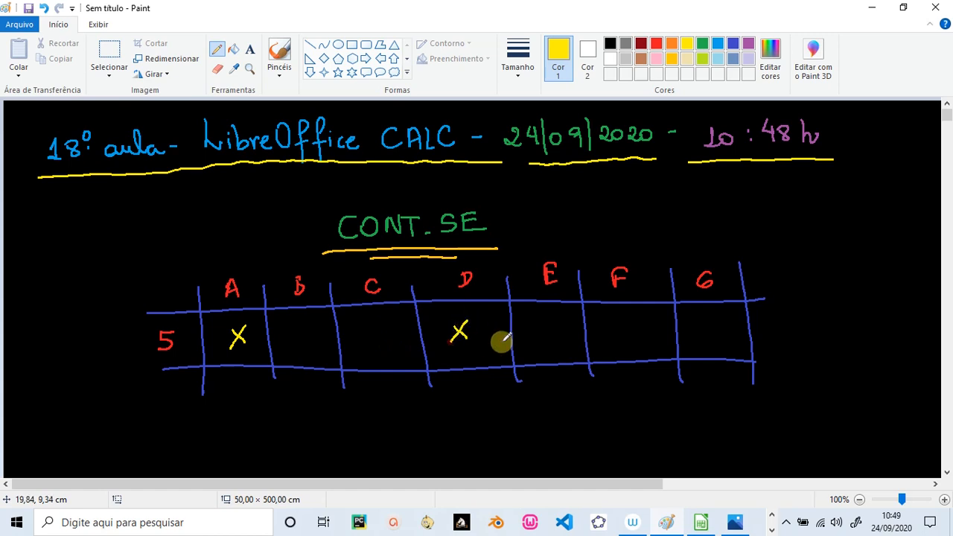
{"action": "left_click_drag", "start_coordinate": [711, 338], "coordinate": [714, 343]}
{"action": "left_click_drag", "start_coordinate": [715, 326], "coordinate": [695, 346]}
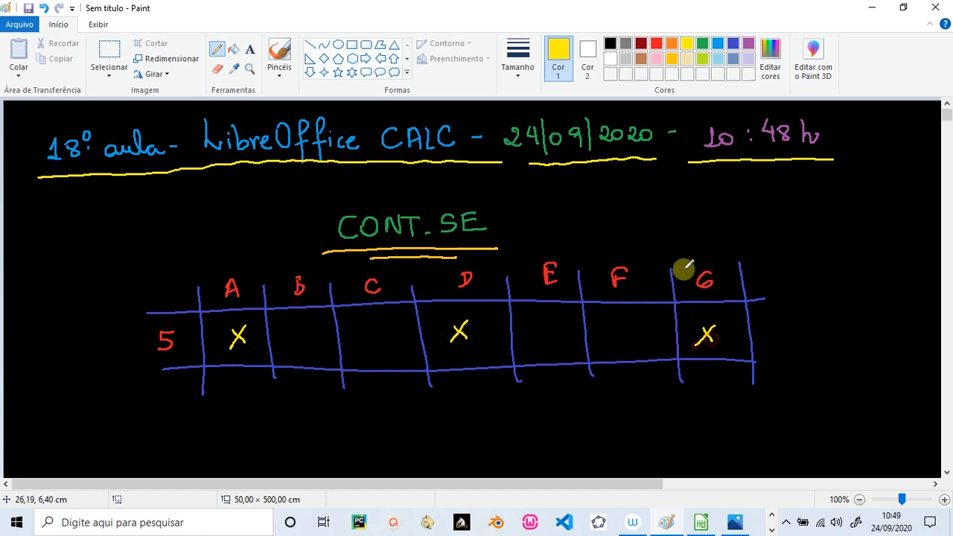
Fill row 5 with a lime Y in columns B, C and F and a gold Z in column E
{"action": "left_click", "coordinate": [704, 59]}
{"action": "left_click_drag", "start_coordinate": [302, 326], "coordinate": [311, 338]}
{"action": "left_click_drag", "start_coordinate": [319, 321], "coordinate": [311, 341]}
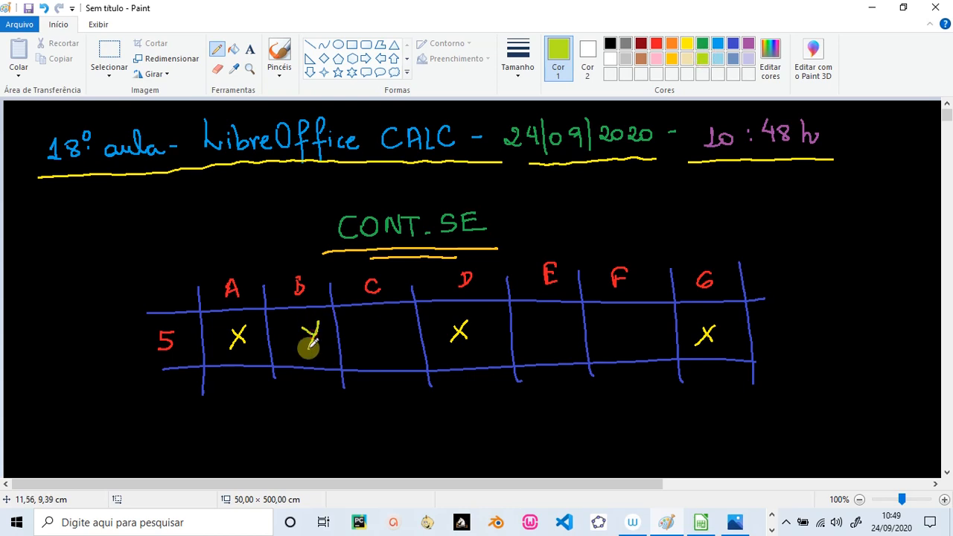
{"action": "left_click_drag", "start_coordinate": [376, 319], "coordinate": [380, 347]}
{"action": "left_click_drag", "start_coordinate": [635, 322], "coordinate": [640, 345]}
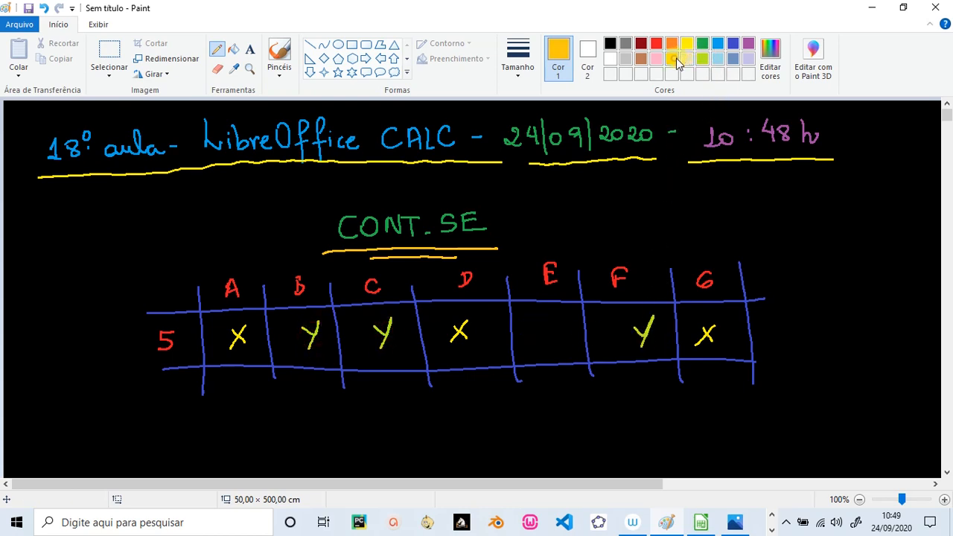
{"action": "mouse_move", "coordinate": [534, 325]}
{"action": "left_mouse_down"}
{"action": "mouse_move", "coordinate": [536, 341]}
{"action": "mouse_move", "coordinate": [552, 344]}
{"action": "left_mouse_up"}
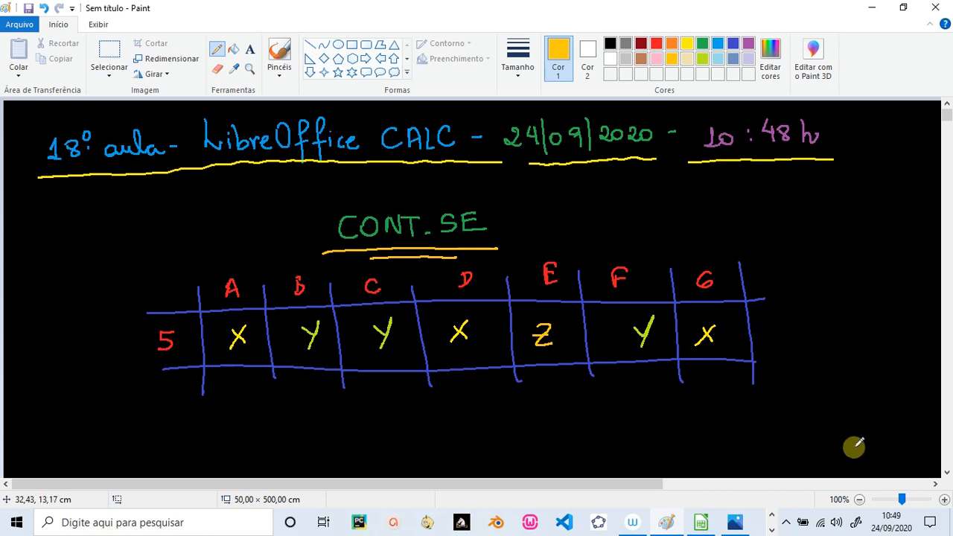
Handwrite in purple below the table "CONT.SE → ele conta quantas vezes um determinado dado ou informação aparece."
{"action": "scroll", "coordinate": [946, 472], "scroll_direction": "down", "scroll_amount": 2}
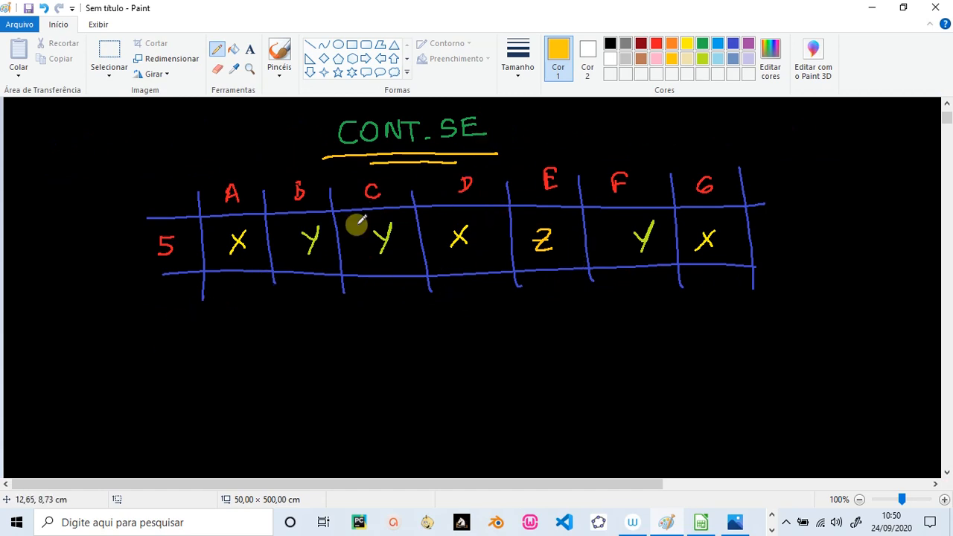
{"action": "left_click", "coordinate": [747, 44]}
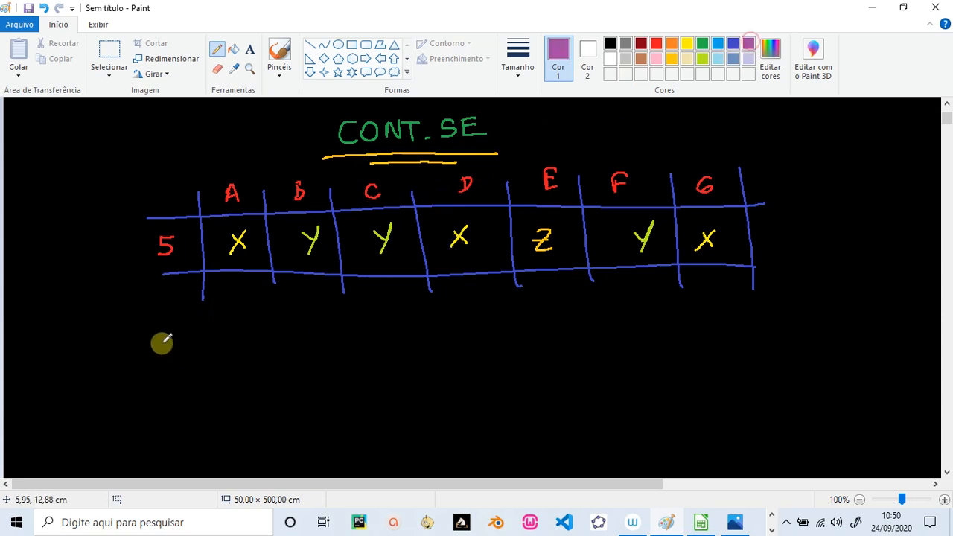
{"action": "mouse_move", "coordinate": [158, 344]}
{"action": "left_mouse_down"}
{"action": "mouse_move", "coordinate": [208, 327]}
{"action": "mouse_move", "coordinate": [250, 340]}
{"action": "mouse_move", "coordinate": [278, 330]}
{"action": "mouse_move", "coordinate": [291, 340]}
{"action": "mouse_move", "coordinate": [422, 329]}
{"action": "mouse_move", "coordinate": [419, 320]}
{"action": "mouse_move", "coordinate": [471, 326]}
{"action": "mouse_move", "coordinate": [485, 340]}
{"action": "mouse_move", "coordinate": [506, 325]}
{"action": "left_mouse_up"}
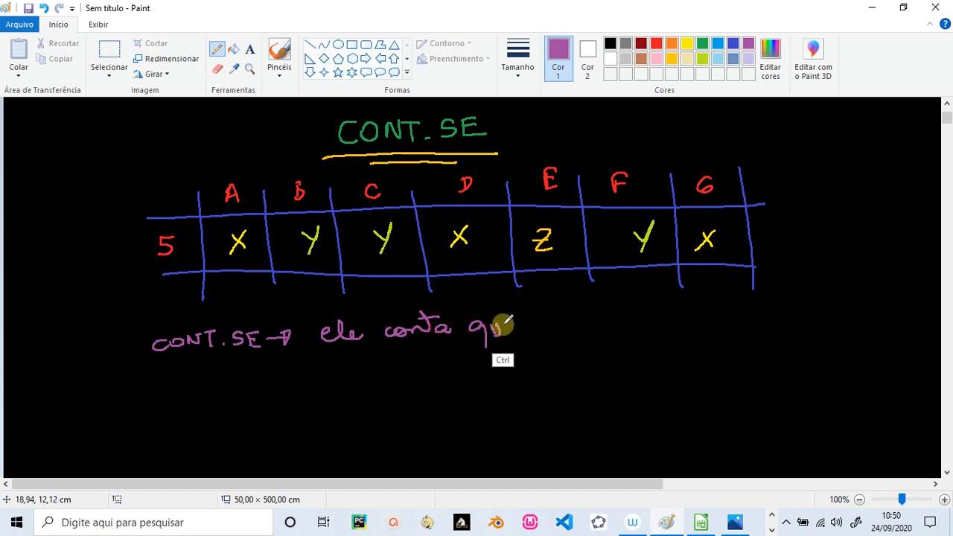
{"action": "key", "text": "ctrl+z"}
{"action": "key", "text": "ctrl+z"}
{"action": "mouse_move", "coordinate": [481, 330]}
{"action": "left_mouse_down"}
{"action": "mouse_move", "coordinate": [476, 323]}
{"action": "mouse_move", "coordinate": [483, 334]}
{"action": "mouse_move", "coordinate": [532, 320]}
{"action": "mouse_move", "coordinate": [563, 329]}
{"action": "mouse_move", "coordinate": [632, 317]}
{"action": "mouse_move", "coordinate": [642, 329]}
{"action": "mouse_move", "coordinate": [686, 318]}
{"action": "mouse_move", "coordinate": [734, 325]}
{"action": "mouse_move", "coordinate": [753, 311]}
{"action": "mouse_move", "coordinate": [780, 320]}
{"action": "mouse_move", "coordinate": [883, 311]}
{"action": "left_mouse_up"}
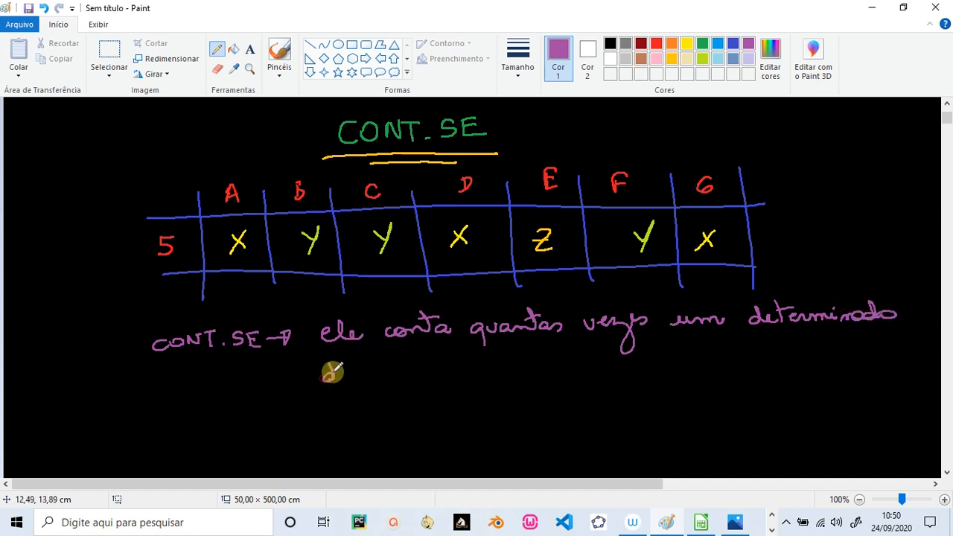
{"action": "left_click_drag", "start_coordinate": [350, 375], "coordinate": [505, 368]}
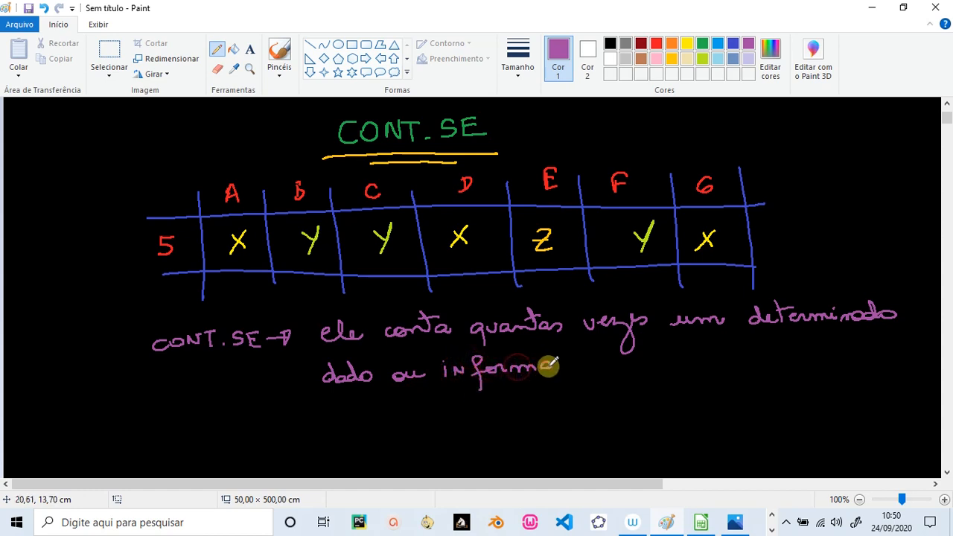
{"action": "mouse_move", "coordinate": [549, 365]}
{"action": "left_mouse_down"}
{"action": "mouse_move", "coordinate": [571, 360]}
{"action": "mouse_move", "coordinate": [573, 388]}
{"action": "left_mouse_up"}
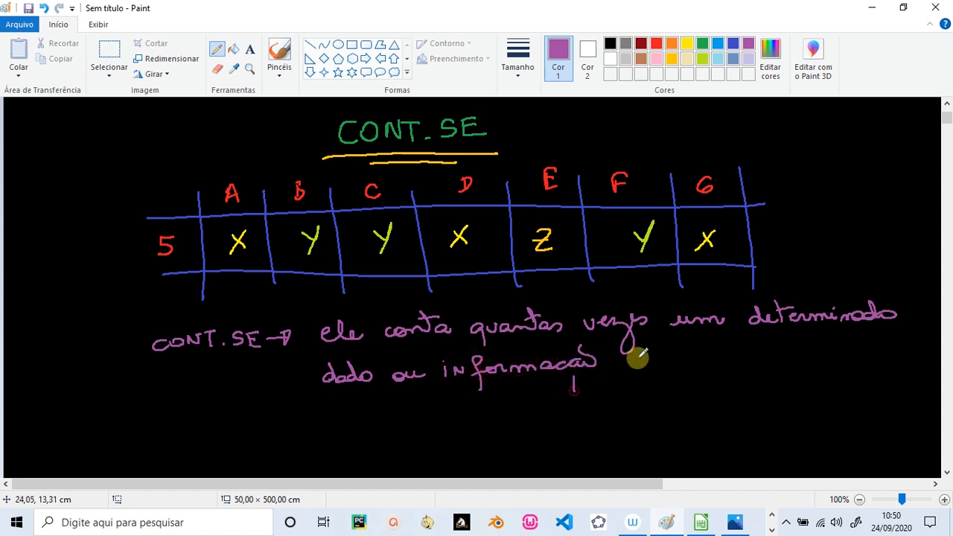
{"action": "mouse_move", "coordinate": [632, 357]}
{"action": "left_mouse_down"}
{"action": "mouse_move", "coordinate": [642, 340]}
{"action": "mouse_move", "coordinate": [689, 361]}
{"action": "mouse_move", "coordinate": [729, 357]}
{"action": "left_mouse_up"}
{"action": "left_click", "coordinate": [732, 358]}
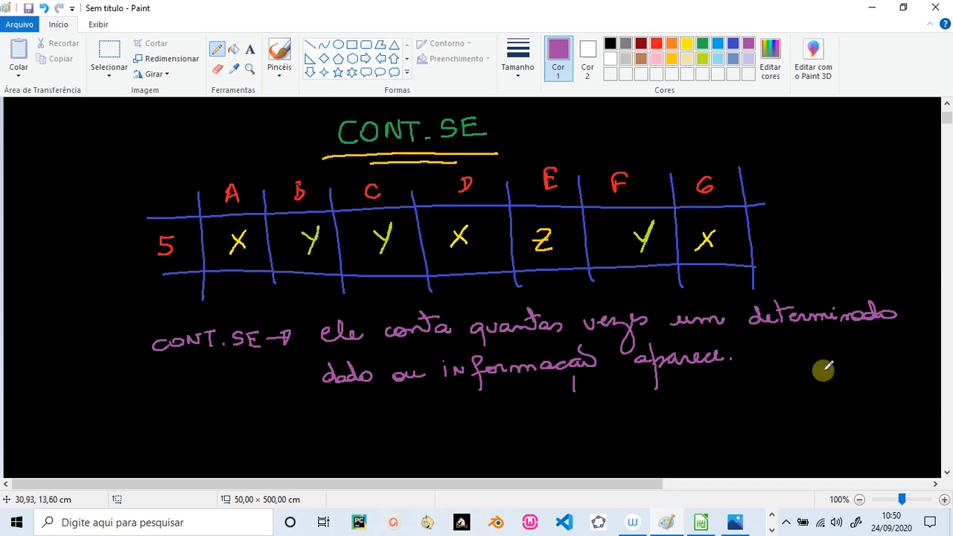
Handwrite the formula opening "= CONT.SE (" in blue beneath the purple definition
{"action": "left_click", "coordinate": [947, 472]}
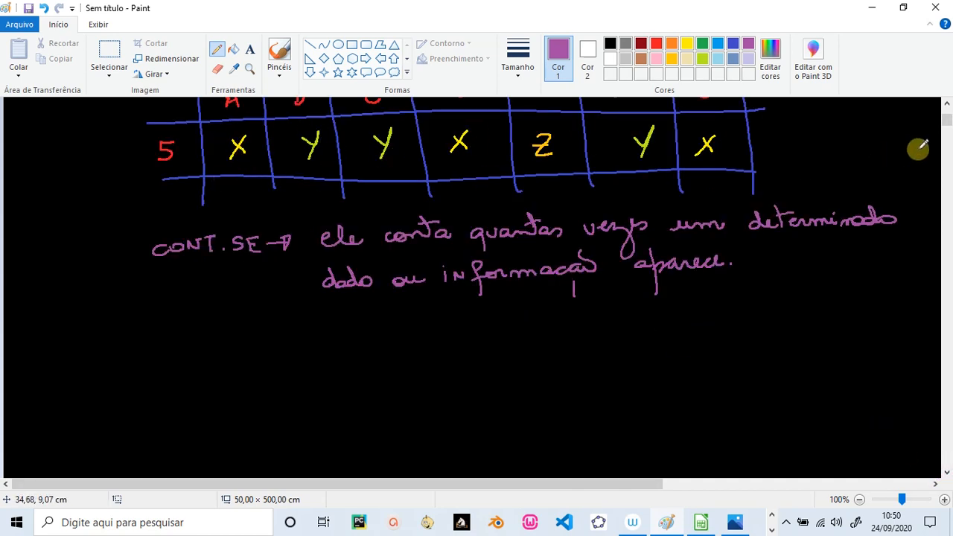
{"action": "left_click", "coordinate": [946, 103]}
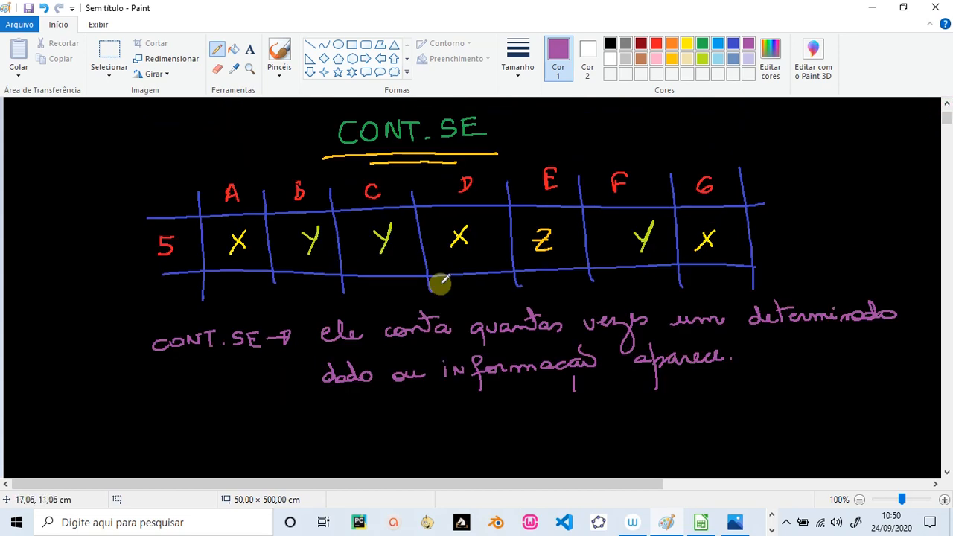
{"action": "left_click", "coordinate": [718, 43]}
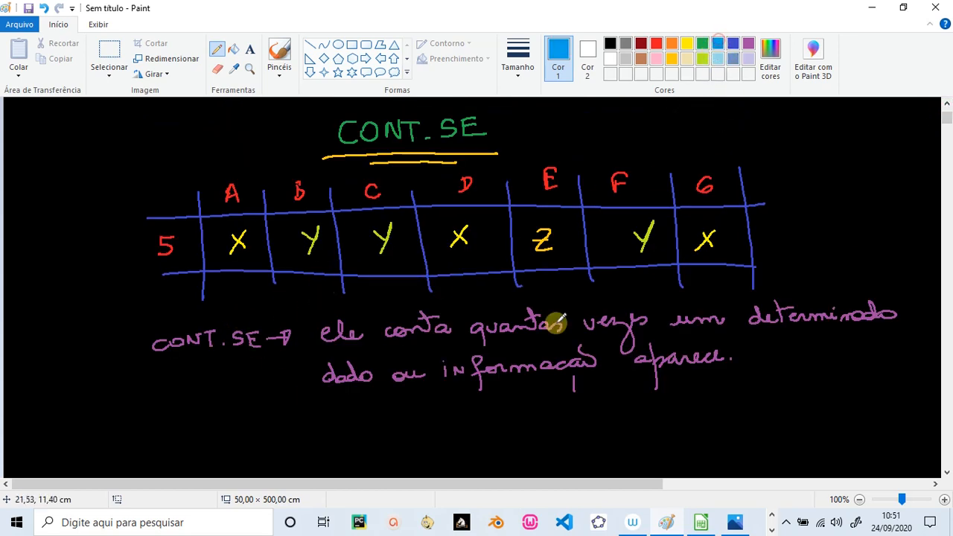
{"action": "mouse_move", "coordinate": [273, 449]}
{"action": "left_mouse_down"}
{"action": "mouse_move", "coordinate": [293, 449]}
{"action": "mouse_move", "coordinate": [293, 438]}
{"action": "left_mouse_up"}
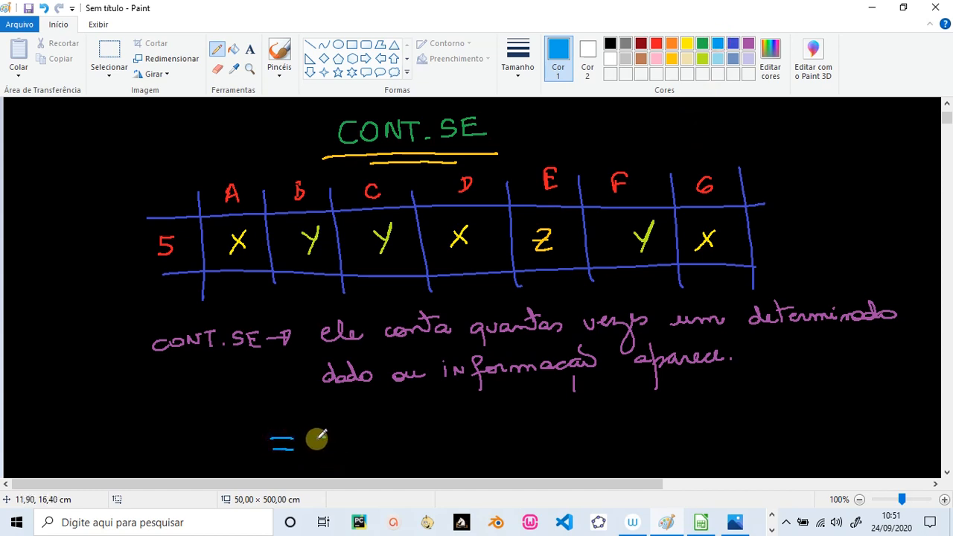
{"action": "mouse_move", "coordinate": [329, 440]}
{"action": "left_mouse_down"}
{"action": "mouse_move", "coordinate": [377, 433]}
{"action": "mouse_move", "coordinate": [370, 451]}
{"action": "mouse_move", "coordinate": [395, 440]}
{"action": "mouse_move", "coordinate": [447, 447]}
{"action": "left_mouse_up"}
{"action": "left_click", "coordinate": [381, 446]}
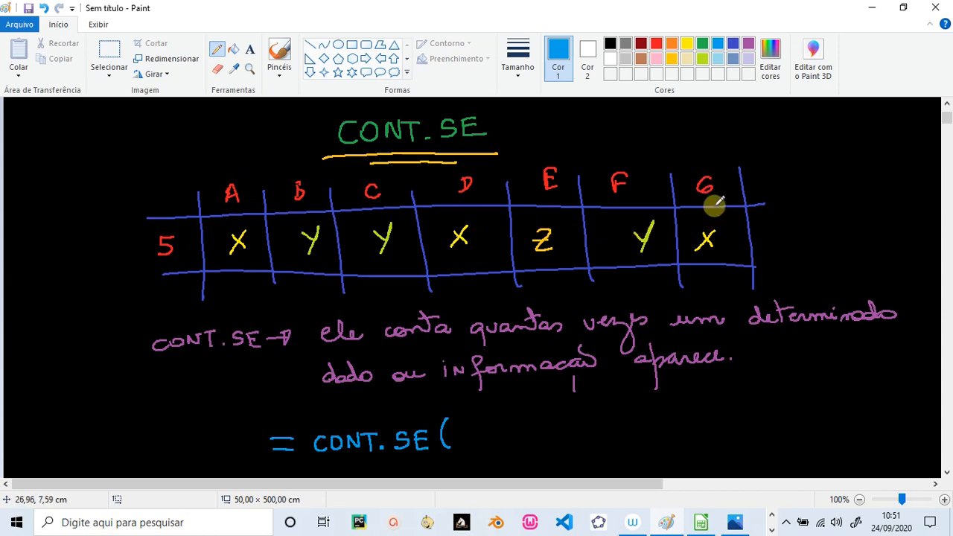
Handwrite the range A5:G5 in red after the opening parenthesis of the CONT.SE formula
{"action": "left_click", "coordinate": [657, 44]}
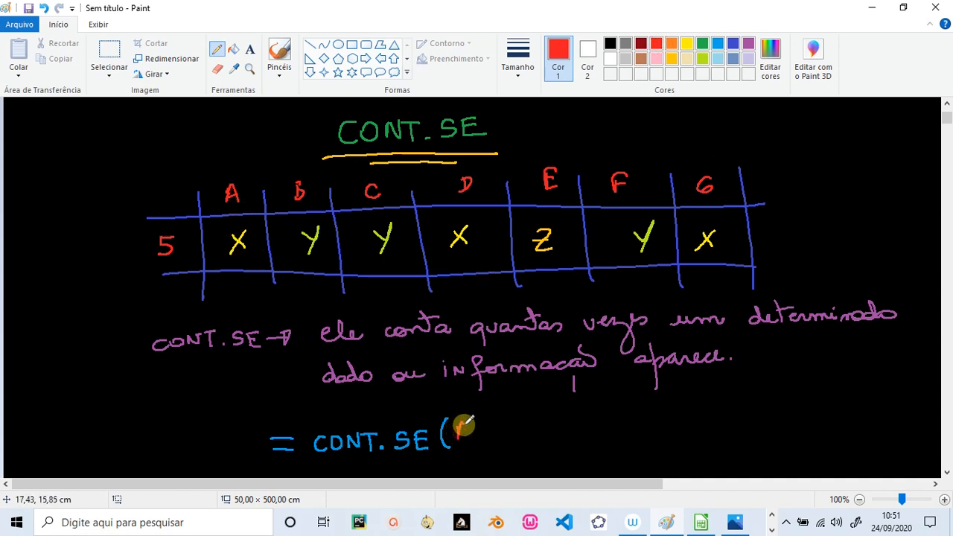
{"action": "left_click_drag", "start_coordinate": [458, 431], "coordinate": [470, 440]}
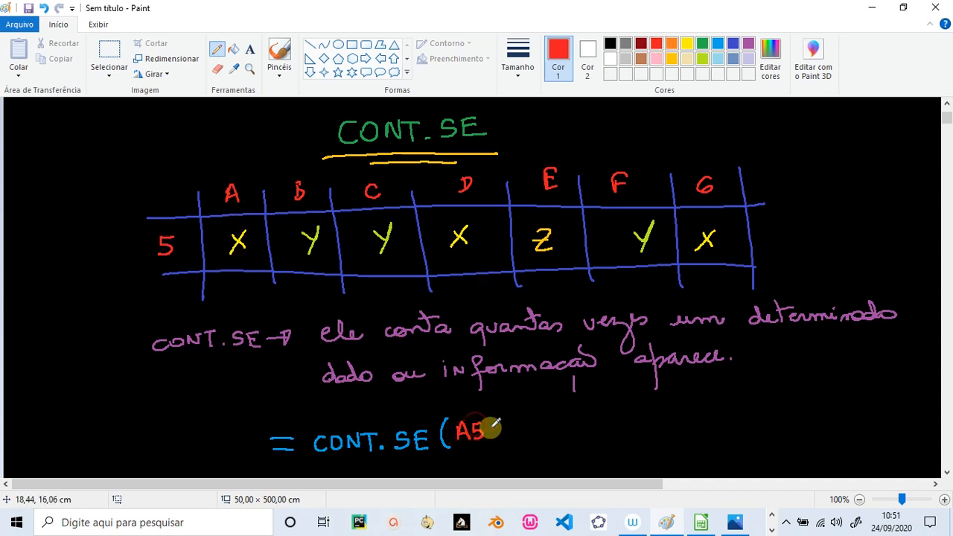
{"action": "left_click", "coordinate": [492, 427]}
{"action": "left_click", "coordinate": [492, 438]}
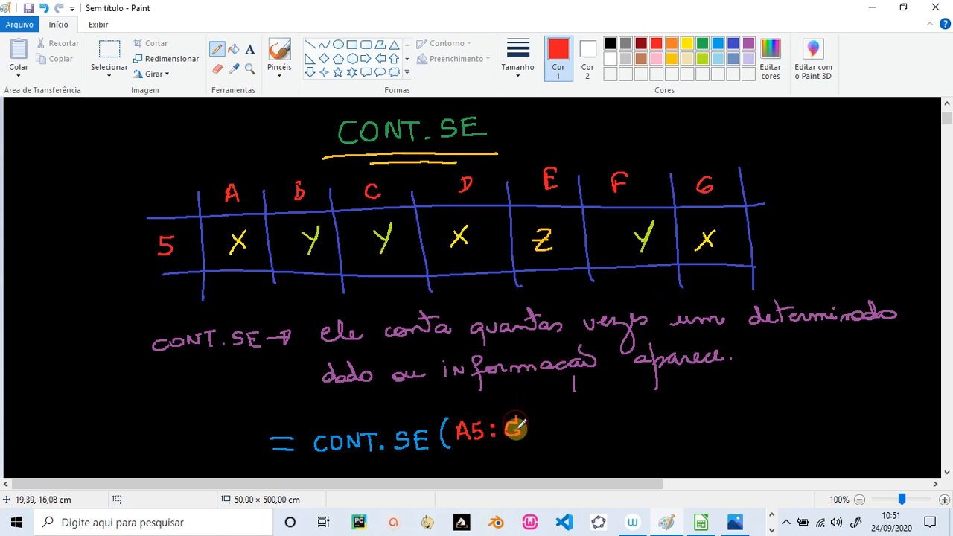
{"action": "left_click_drag", "start_coordinate": [525, 424], "coordinate": [546, 422]}
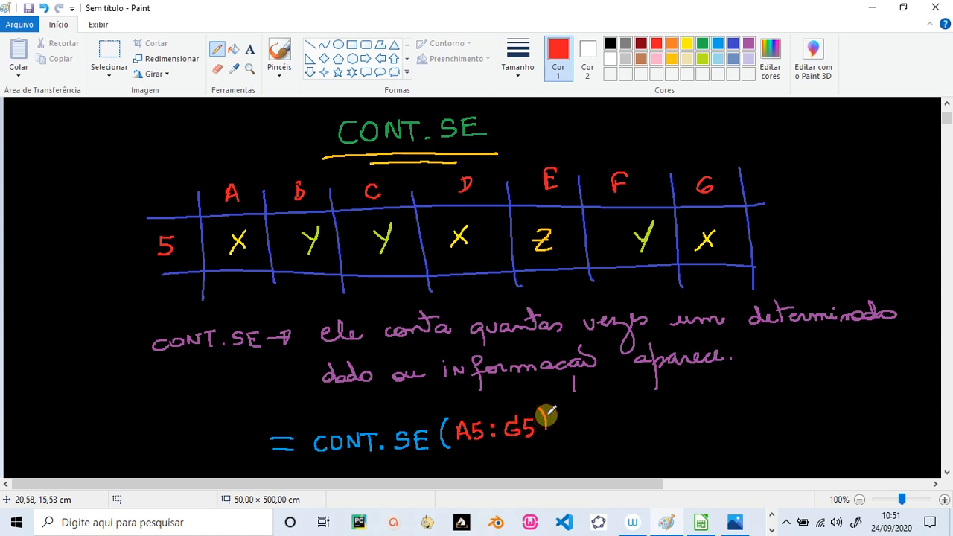
{"action": "key", "text": "ctrl+z"}
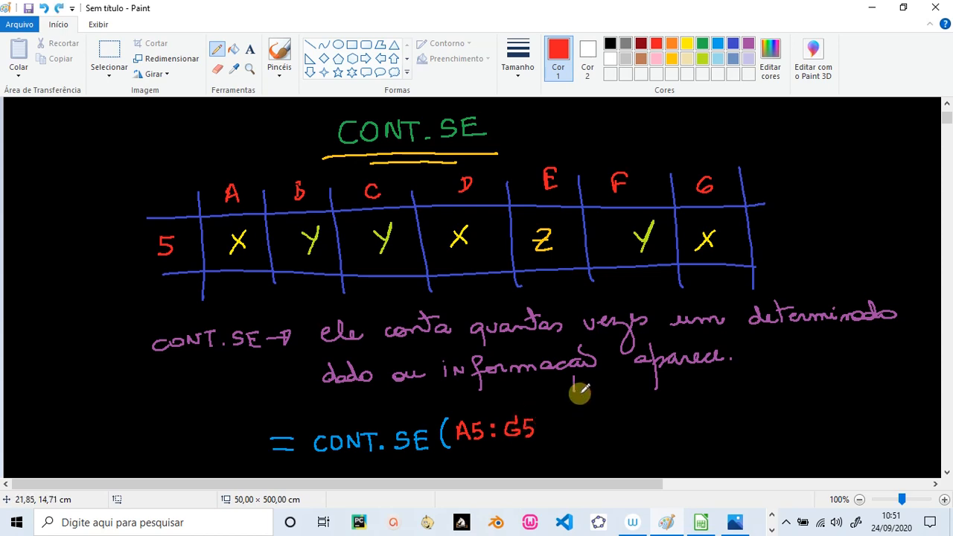
Complete the formula with a green semicolon, the criterion "X" in gold and a blue closing parenthesis
{"action": "left_click", "coordinate": [702, 45]}
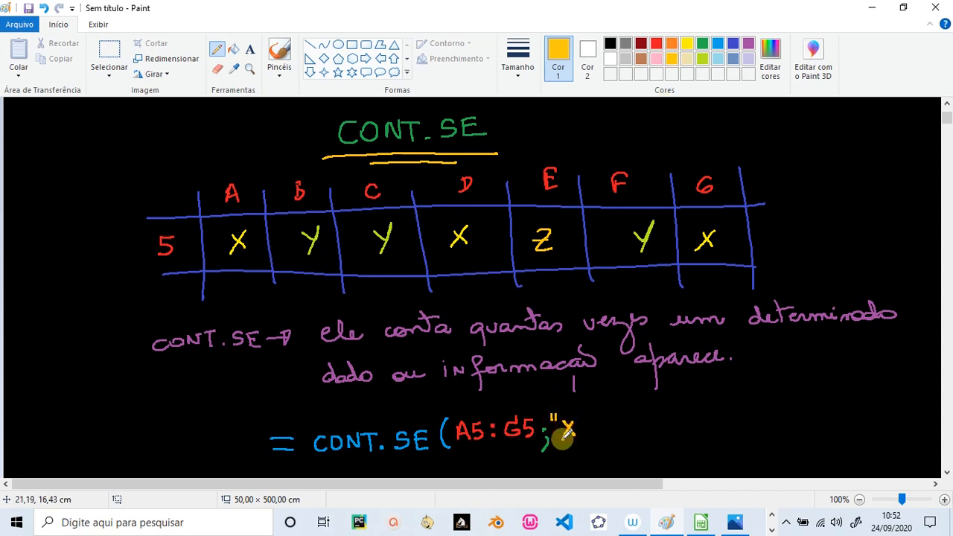
{"action": "left_click_drag", "start_coordinate": [564, 438], "coordinate": [586, 421]}
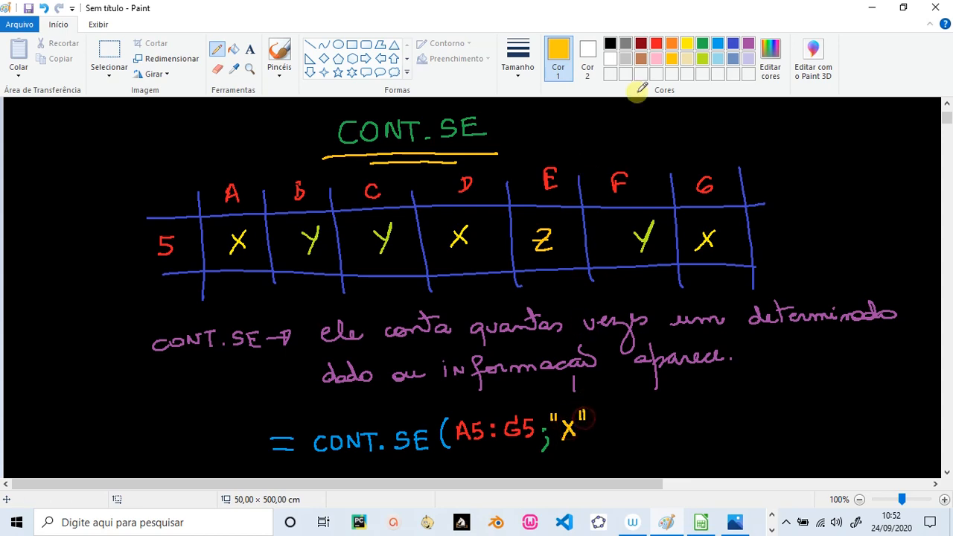
{"action": "left_click", "coordinate": [718, 44]}
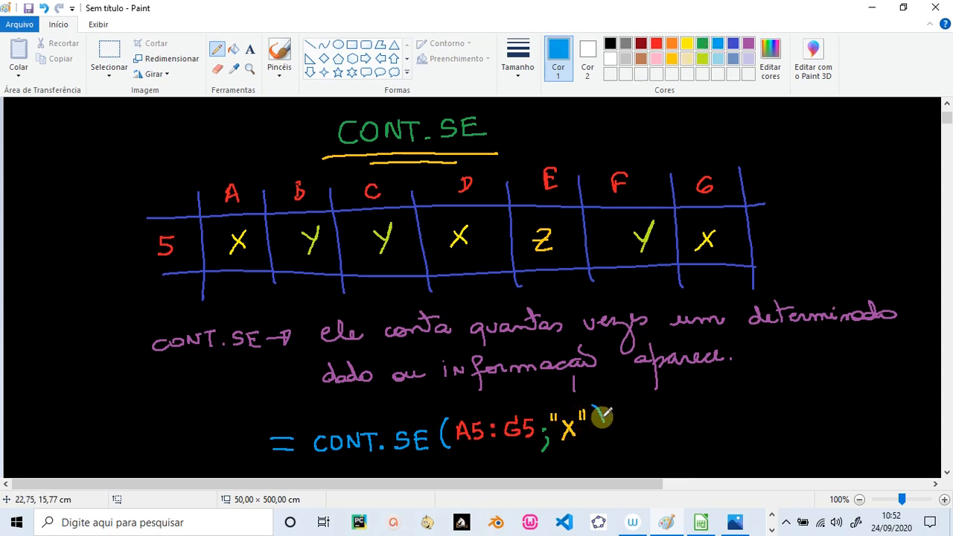
{"action": "left_click_drag", "start_coordinate": [603, 412], "coordinate": [600, 443]}
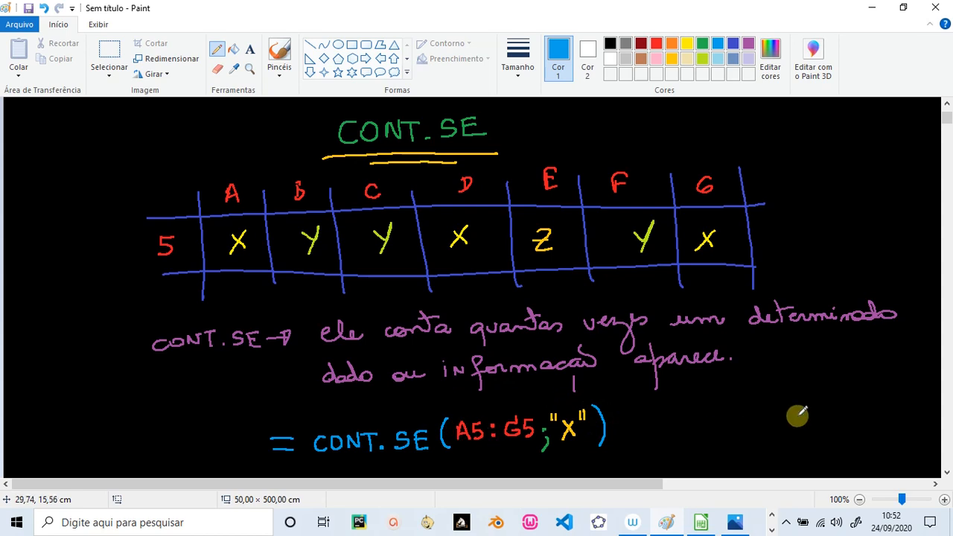
Annotate the formula in gold with an arrow labelled "função" to CONT.SE and a brace labelled "intervalo" under A5:G5
{"action": "left_click", "coordinate": [947, 472]}
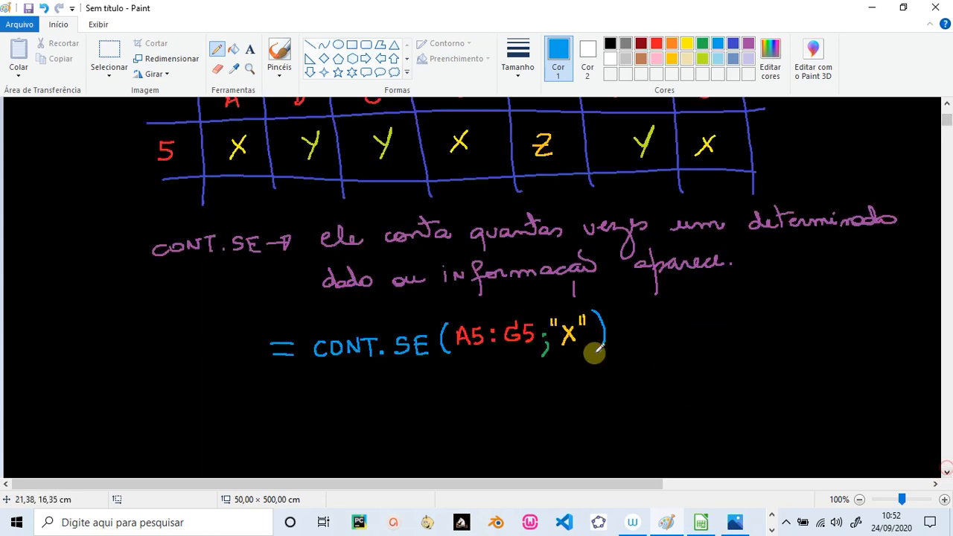
{"action": "left_click", "coordinate": [676, 60]}
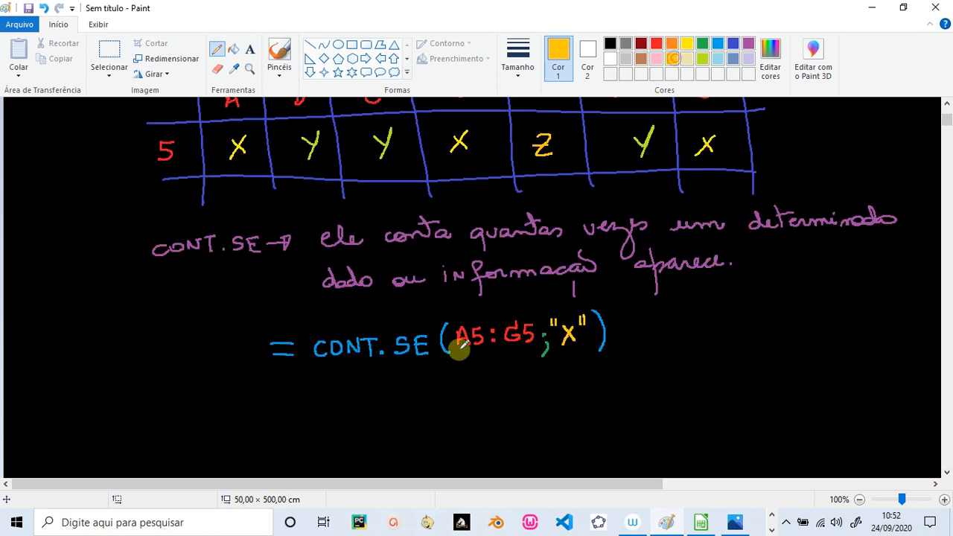
{"action": "left_click_drag", "start_coordinate": [347, 432], "coordinate": [369, 378]}
{"action": "left_click_drag", "start_coordinate": [359, 390], "coordinate": [373, 393]}
{"action": "mouse_move", "coordinate": [290, 444]}
{"action": "left_mouse_down"}
{"action": "mouse_move", "coordinate": [277, 455]}
{"action": "mouse_move", "coordinate": [339, 447]}
{"action": "mouse_move", "coordinate": [336, 472]}
{"action": "left_mouse_up"}
{"action": "left_click_drag", "start_coordinate": [457, 364], "coordinate": [520, 360]}
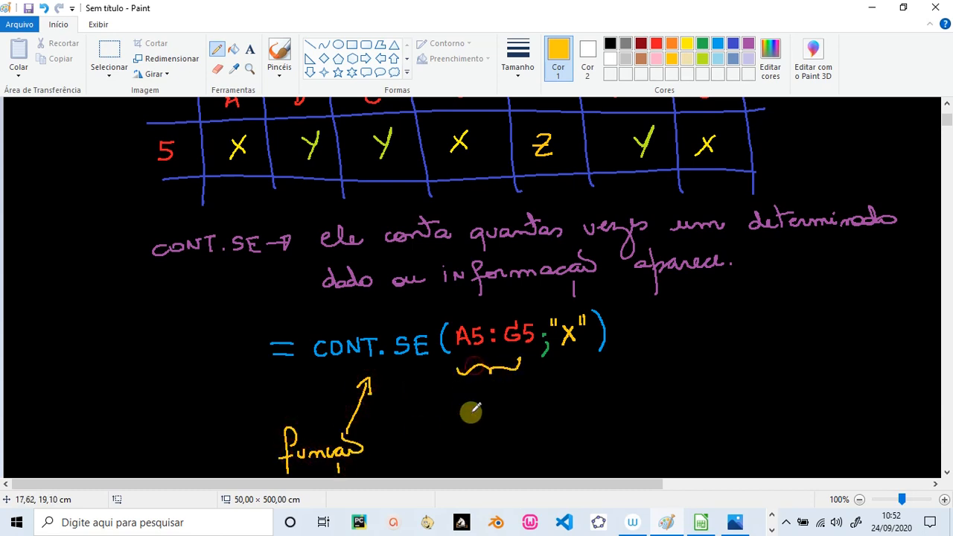
{"action": "mouse_move", "coordinate": [466, 408]}
{"action": "left_mouse_down"}
{"action": "mouse_move", "coordinate": [467, 420]}
{"action": "mouse_move", "coordinate": [485, 419]}
{"action": "mouse_move", "coordinate": [541, 387]}
{"action": "mouse_move", "coordinate": [562, 393]}
{"action": "left_mouse_up"}
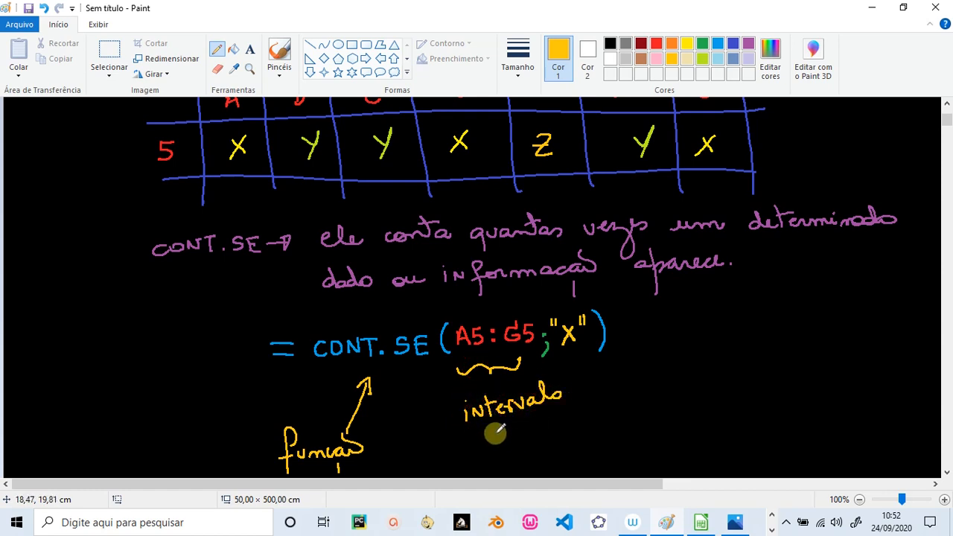
Mark the "X" criterion in lime with a brace and an arrow to the note "O que ele deve contar ???"
{"action": "left_click", "coordinate": [702, 59]}
{"action": "left_click_drag", "start_coordinate": [565, 366], "coordinate": [597, 364]}
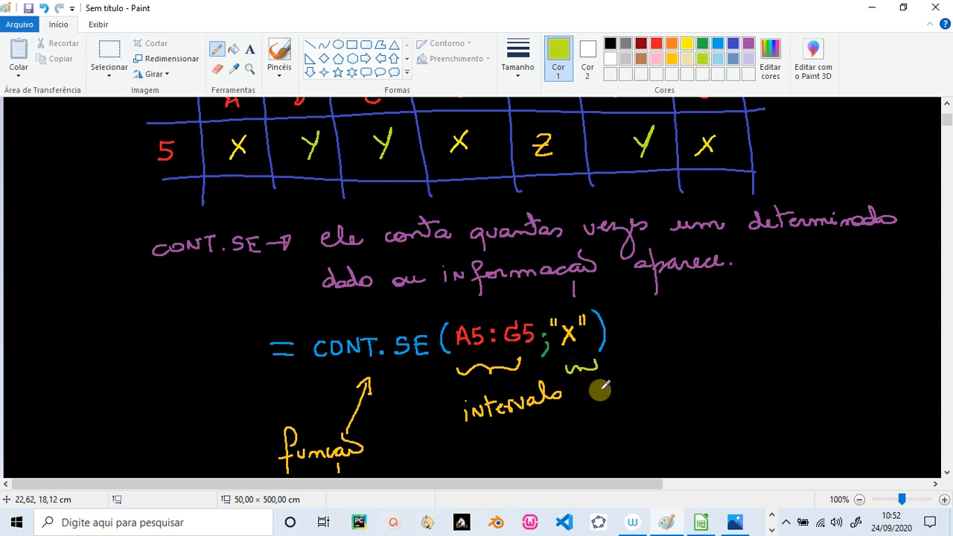
{"action": "mouse_move", "coordinate": [607, 402]}
{"action": "left_mouse_down"}
{"action": "mouse_move", "coordinate": [641, 395]}
{"action": "mouse_move", "coordinate": [679, 404]}
{"action": "mouse_move", "coordinate": [816, 381]}
{"action": "left_mouse_up"}
{"action": "left_click_drag", "start_coordinate": [748, 421], "coordinate": [823, 408]}
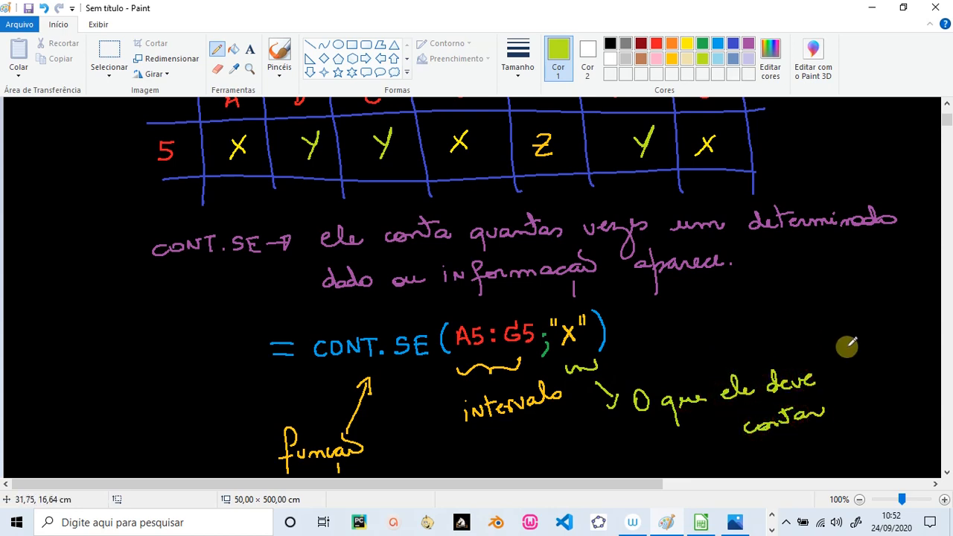
{"action": "mouse_move", "coordinate": [838, 342]}
{"action": "left_mouse_down"}
{"action": "mouse_move", "coordinate": [856, 369]}
{"action": "mouse_move", "coordinate": [867, 364]}
{"action": "left_mouse_up"}
{"action": "left_click_drag", "start_coordinate": [878, 319], "coordinate": [893, 343]}
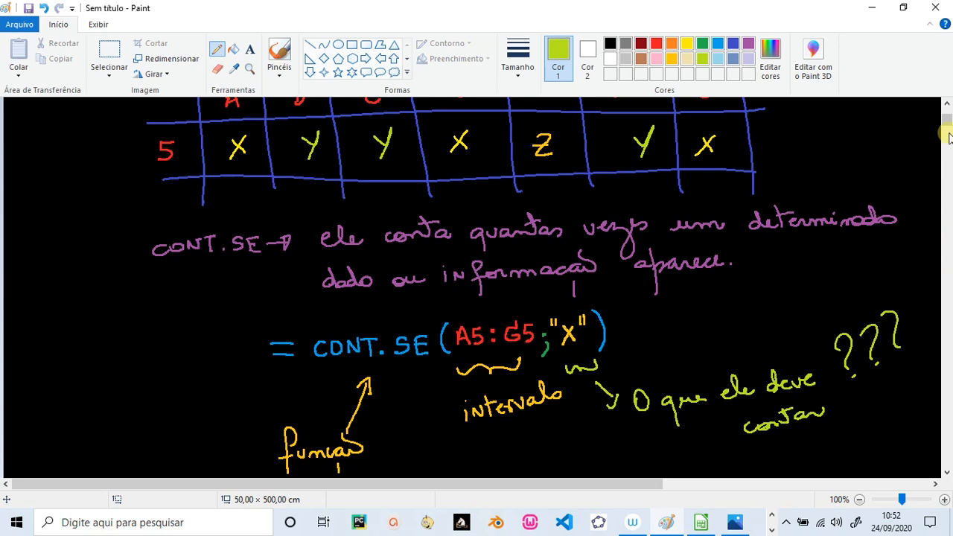
Handwrite the start of a second formula, "= CONT.SE (", in blue below the "função" label
{"action": "scroll", "coordinate": [949, 126], "scroll_direction": "up", "scroll_amount": 3}
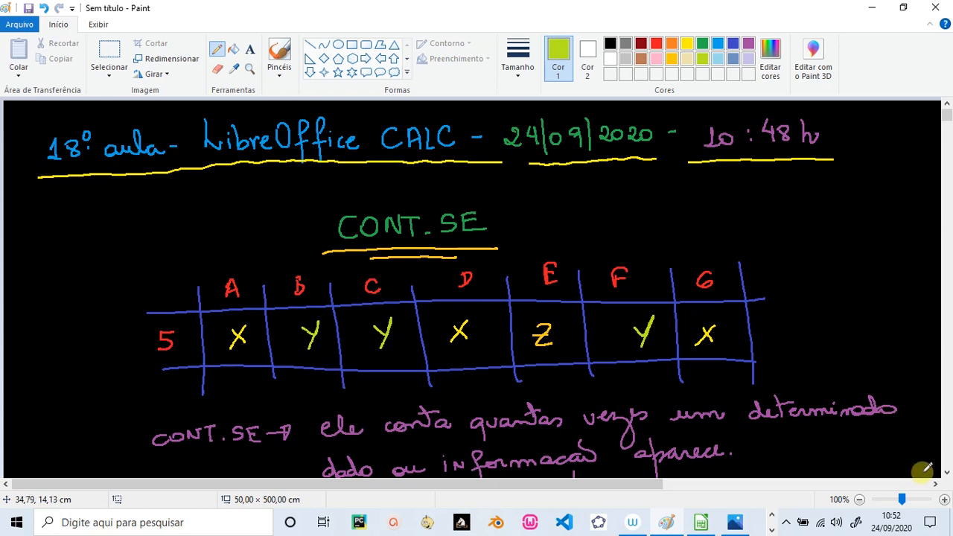
{"action": "left_click", "coordinate": [946, 471]}
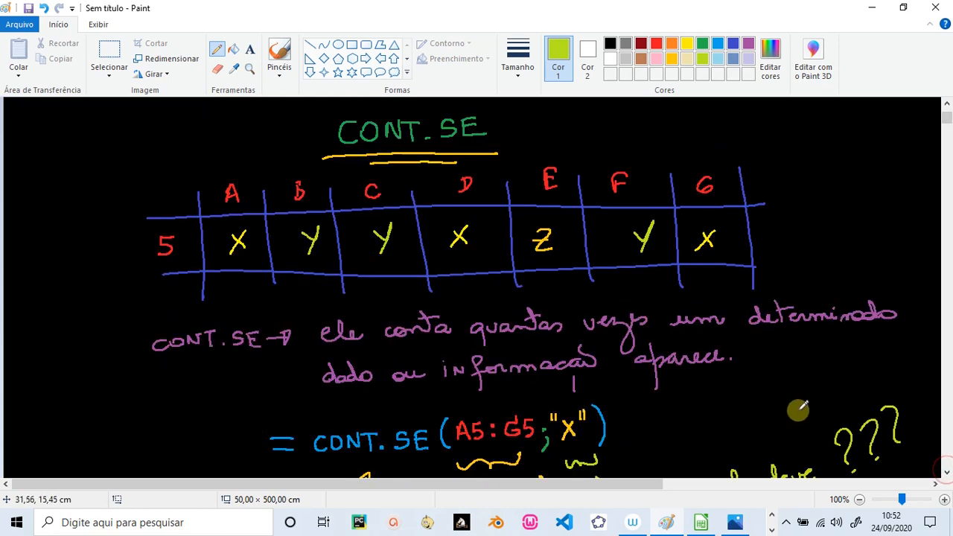
{"action": "left_click", "coordinate": [946, 472]}
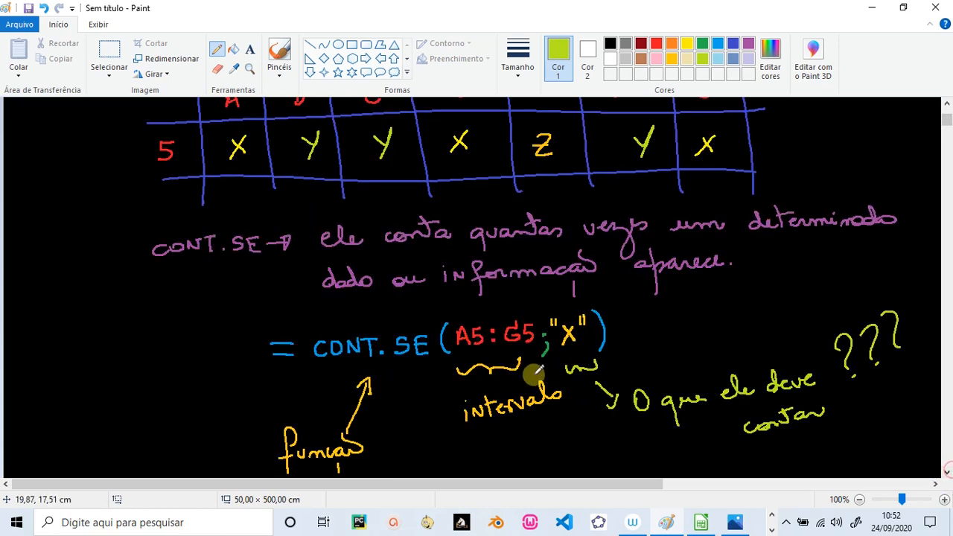
{"action": "left_click", "coordinate": [947, 472]}
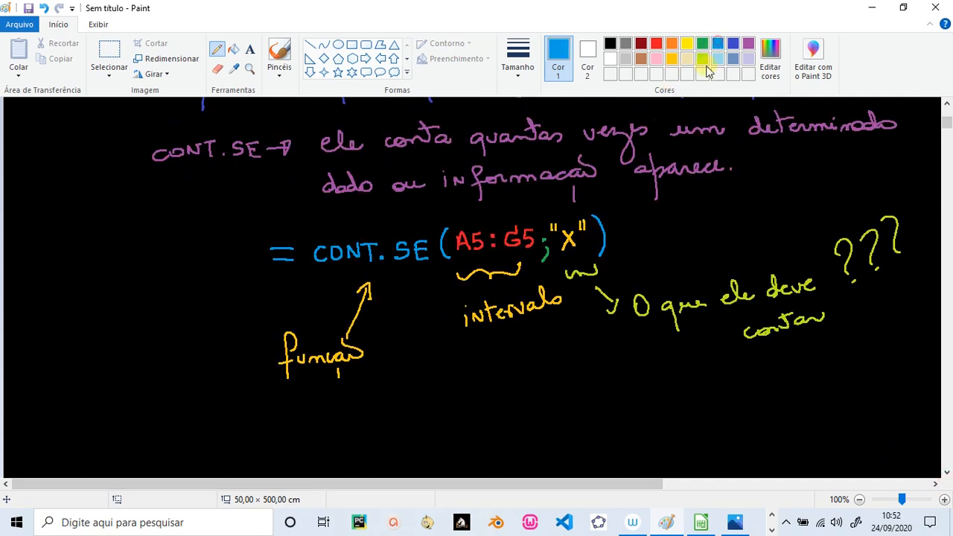
{"action": "mouse_move", "coordinate": [290, 418]}
{"action": "left_mouse_down"}
{"action": "mouse_move", "coordinate": [350, 421]}
{"action": "mouse_move", "coordinate": [432, 404]}
{"action": "mouse_move", "coordinate": [421, 400]}
{"action": "mouse_move", "coordinate": [446, 413]}
{"action": "left_mouse_up"}
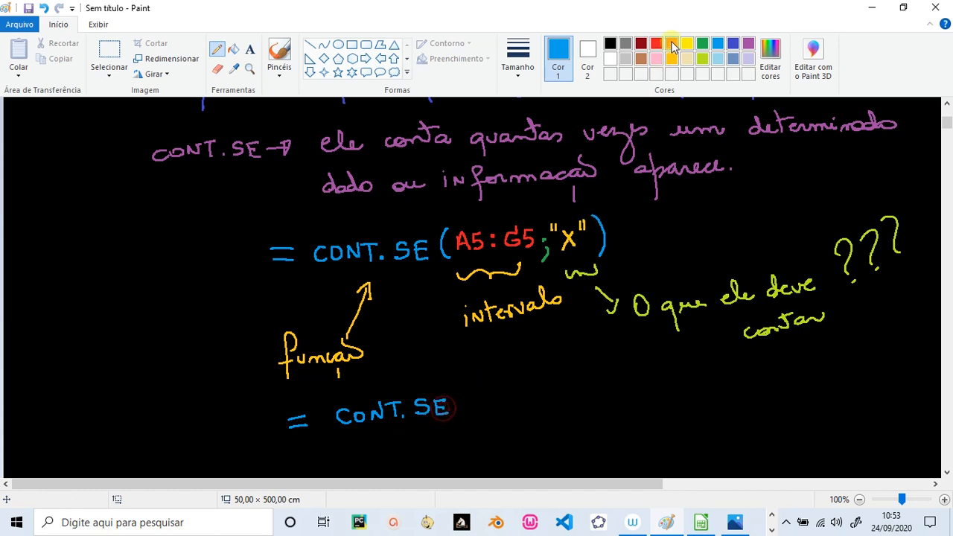
{"action": "left_click_drag", "start_coordinate": [465, 377], "coordinate": [463, 407]}
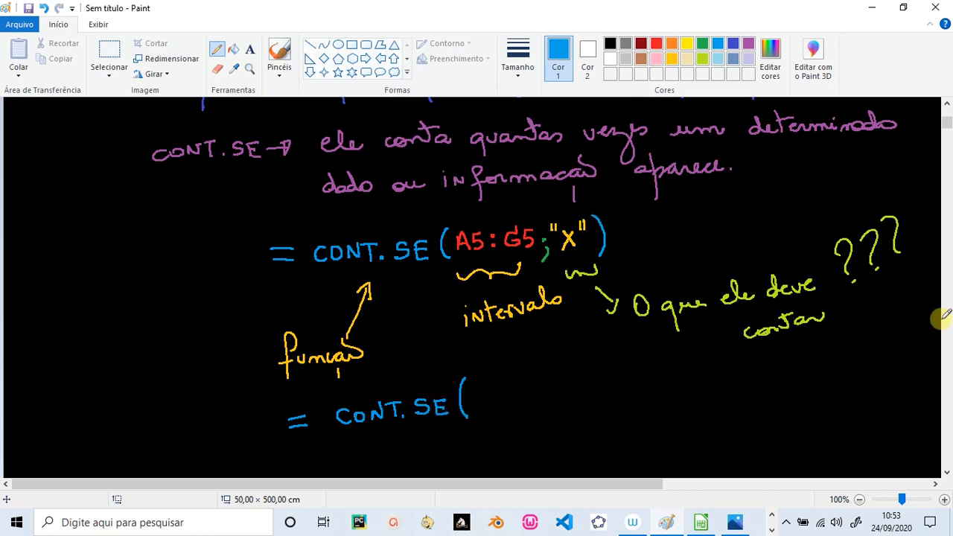
Handwrite the range A5:G5 in red after the second formula's opening parenthesis
{"action": "left_click_drag", "start_coordinate": [949, 133], "coordinate": [949, 119]}
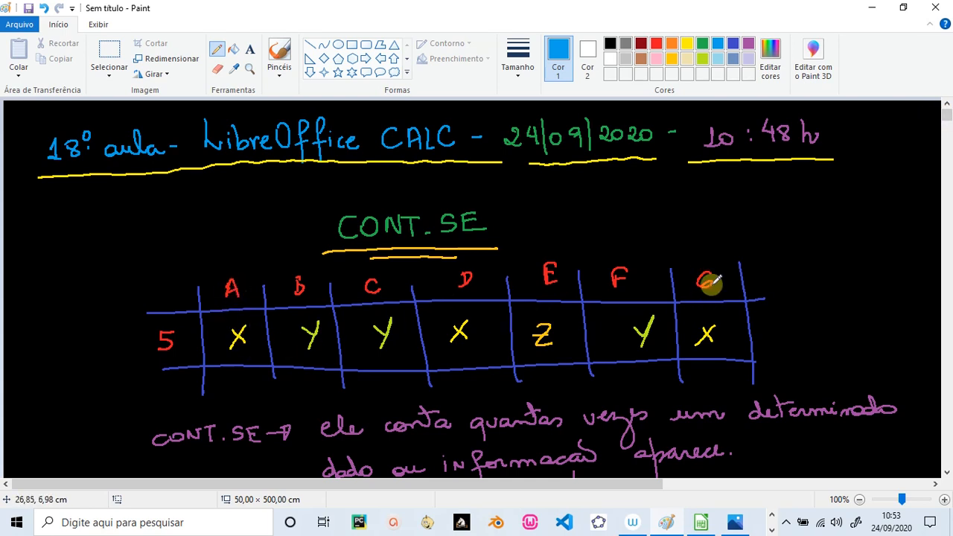
{"action": "left_click", "coordinate": [947, 472]}
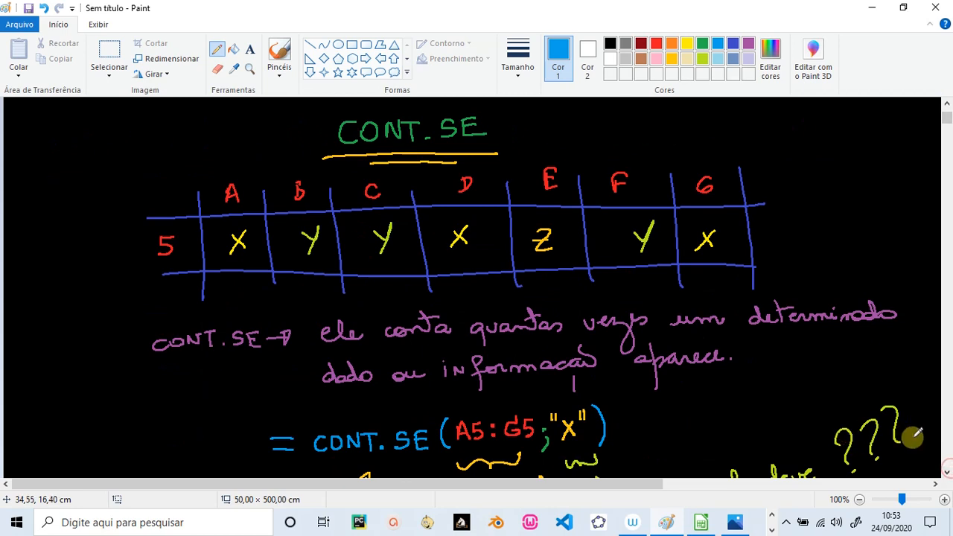
{"action": "left_click", "coordinate": [947, 472]}
{"action": "left_click", "coordinate": [947, 472]}
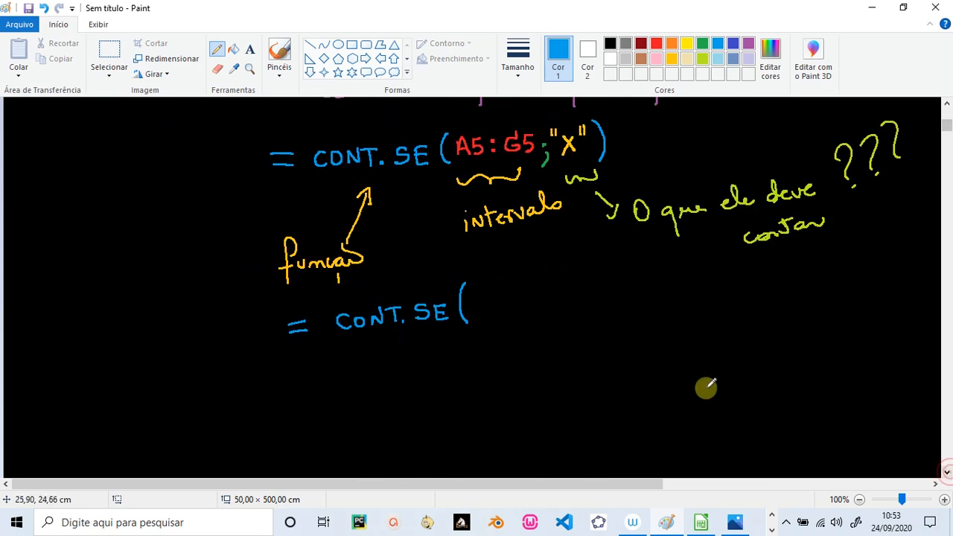
{"action": "left_click", "coordinate": [656, 43]}
{"action": "mouse_move", "coordinate": [472, 314]}
{"action": "left_mouse_down"}
{"action": "mouse_move", "coordinate": [487, 298]}
{"action": "mouse_move", "coordinate": [536, 296]}
{"action": "mouse_move", "coordinate": [551, 285]}
{"action": "left_mouse_up"}
{"action": "left_click", "coordinate": [510, 292]}
{"action": "left_click", "coordinate": [511, 305]}
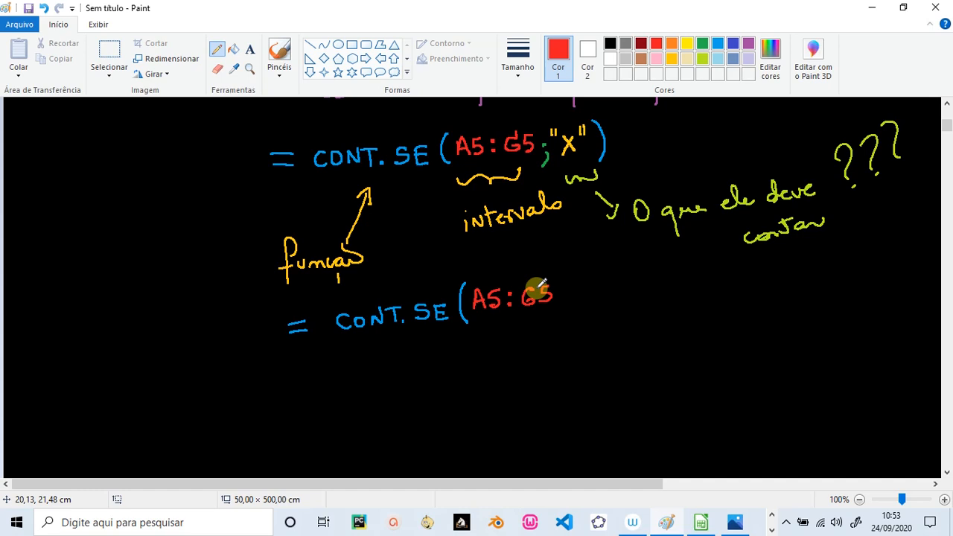
Finish the second formula with a green semicolon, then the criterion "Y" and the closing parenthesis in orange
{"action": "left_click", "coordinate": [566, 296]}
{"action": "left_click_drag", "start_coordinate": [567, 305], "coordinate": [565, 320]}
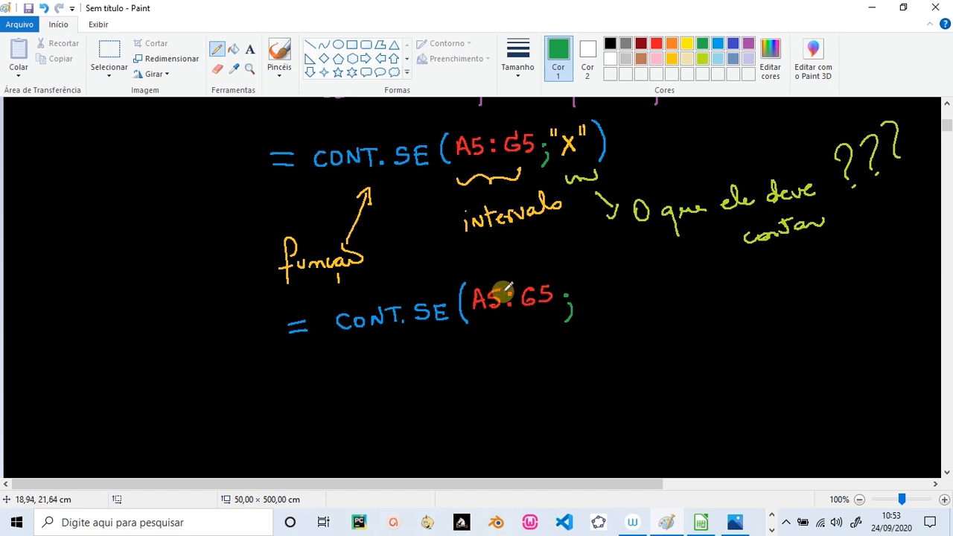
{"action": "left_click", "coordinate": [671, 44]}
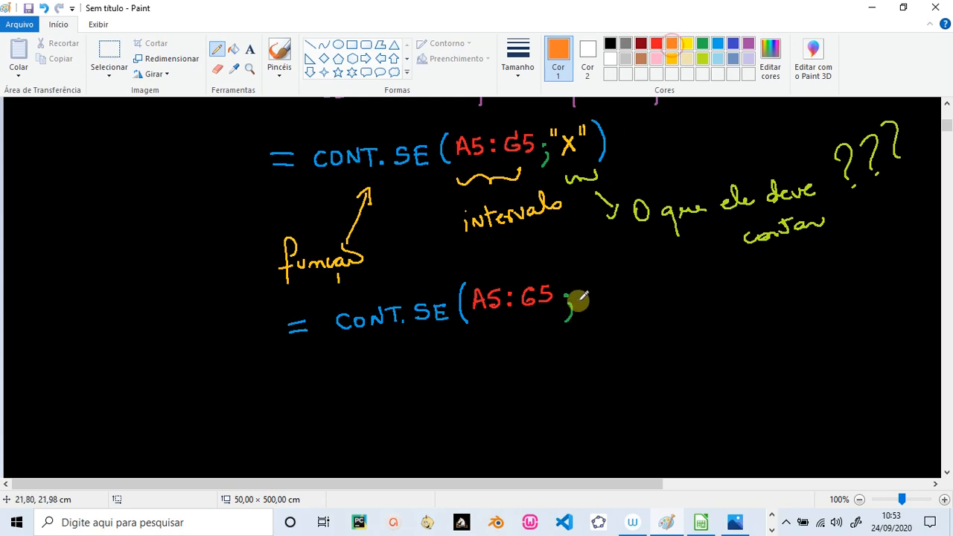
{"action": "left_click_drag", "start_coordinate": [590, 292], "coordinate": [596, 313]}
{"action": "left_click_drag", "start_coordinate": [625, 276], "coordinate": [623, 316]}
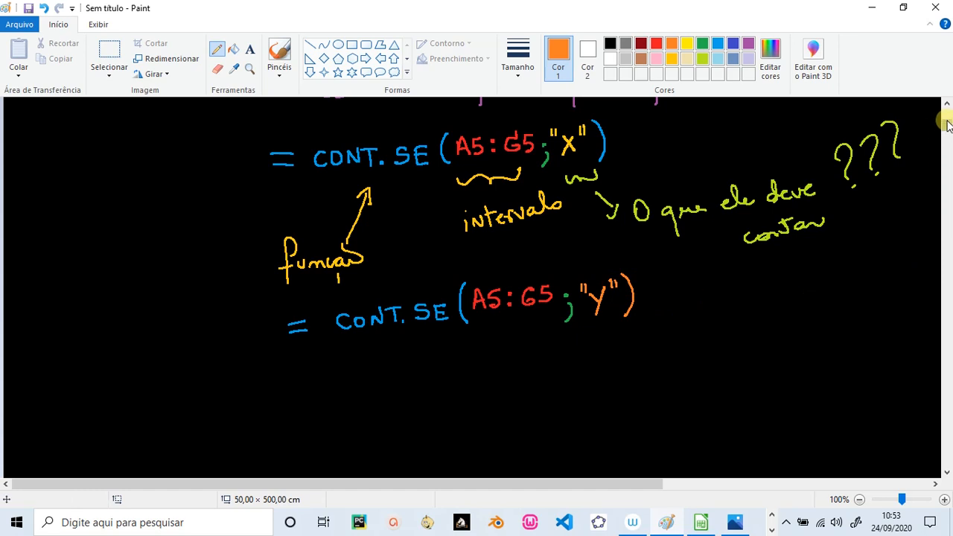
Handwrite a third formula beginning "= CONT.SE (A5:G5;" in purple beneath the "Y" formula
{"action": "scroll", "coordinate": [947, 123], "scroll_direction": "up", "scroll_amount": 5}
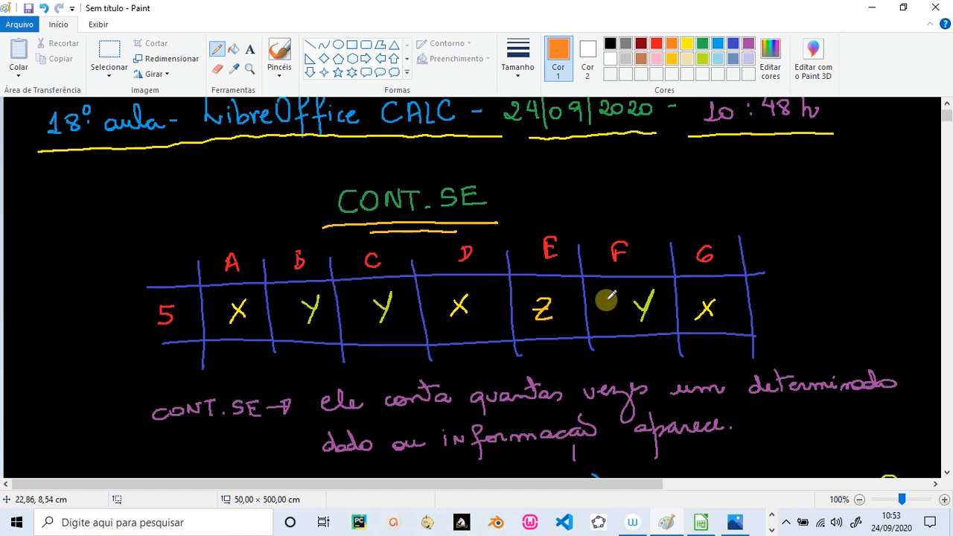
{"action": "left_click", "coordinate": [946, 474]}
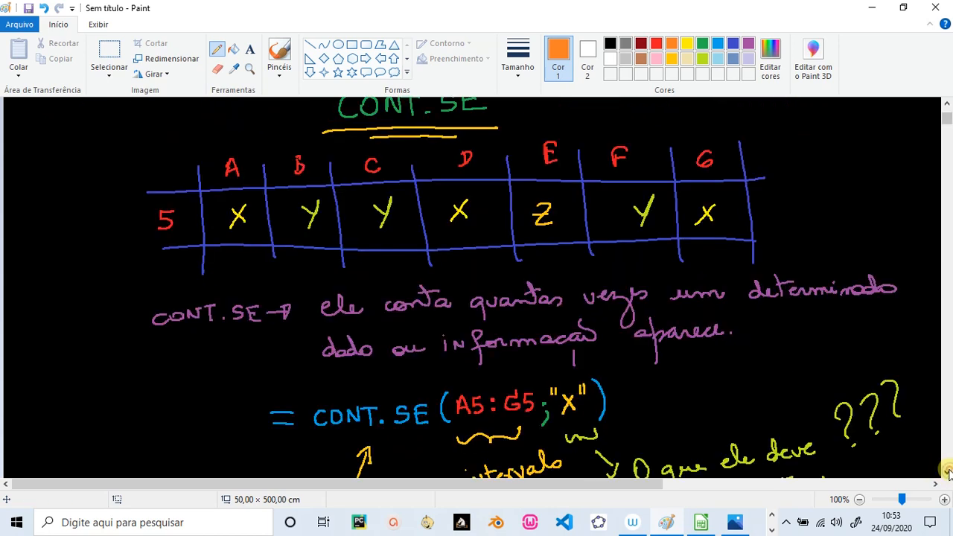
{"action": "left_click", "coordinate": [946, 470]}
{"action": "left_click", "coordinate": [946, 471]}
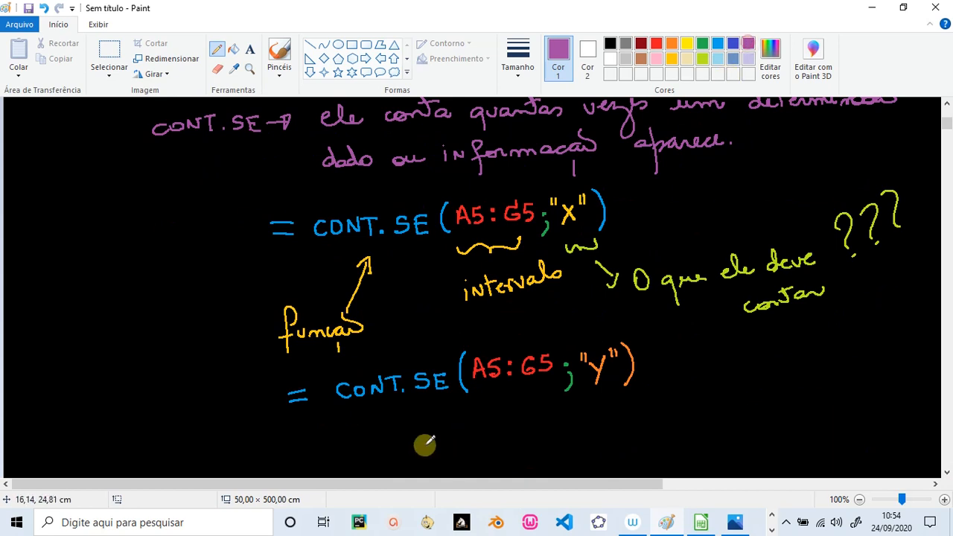
{"action": "mouse_move", "coordinate": [325, 454]}
{"action": "left_mouse_down"}
{"action": "mouse_move", "coordinate": [316, 448]}
{"action": "mouse_move", "coordinate": [344, 451]}
{"action": "mouse_move", "coordinate": [394, 430]}
{"action": "mouse_move", "coordinate": [417, 440]}
{"action": "mouse_move", "coordinate": [442, 425]}
{"action": "mouse_move", "coordinate": [459, 438]}
{"action": "left_mouse_up"}
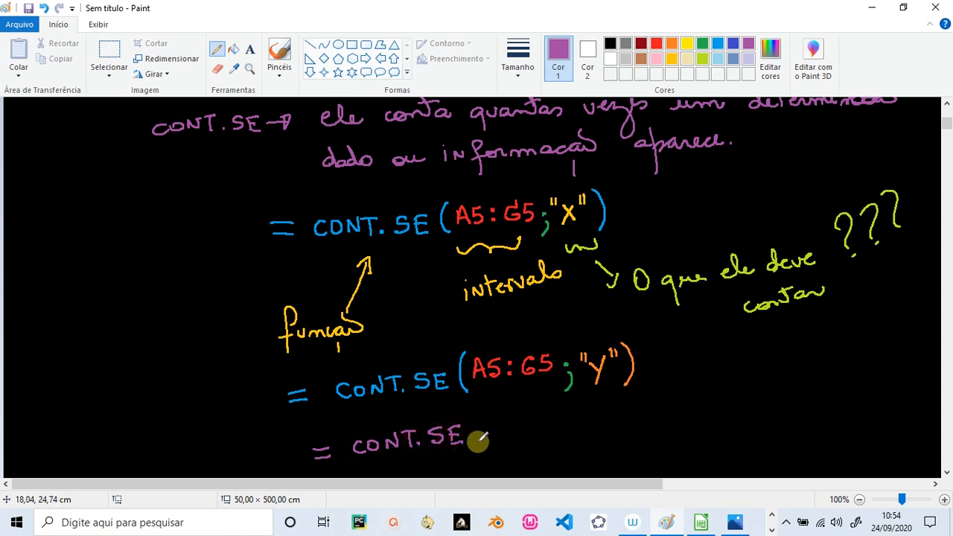
{"action": "mouse_move", "coordinate": [477, 419]}
{"action": "left_mouse_down"}
{"action": "mouse_move", "coordinate": [476, 450]}
{"action": "mouse_move", "coordinate": [501, 424]}
{"action": "mouse_move", "coordinate": [533, 424]}
{"action": "mouse_move", "coordinate": [539, 414]}
{"action": "mouse_move", "coordinate": [532, 419]}
{"action": "mouse_move", "coordinate": [552, 427]}
{"action": "mouse_move", "coordinate": [559, 418]}
{"action": "mouse_move", "coordinate": [571, 442]}
{"action": "left_mouse_up"}
{"action": "left_click", "coordinate": [575, 425]}
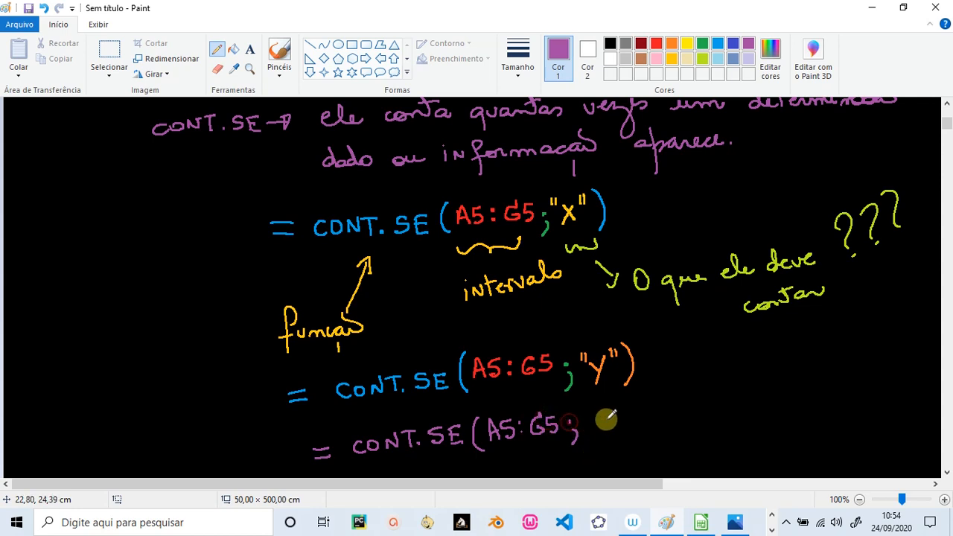
Complete the purple formula with the criterion "Z" and a closing parenthesis in blue
{"action": "left_click", "coordinate": [718, 43]}
{"action": "left_click_drag", "start_coordinate": [584, 409], "coordinate": [585, 415]}
{"action": "mouse_move", "coordinate": [588, 408]}
{"action": "left_mouse_down"}
{"action": "mouse_move", "coordinate": [608, 414]}
{"action": "mouse_move", "coordinate": [617, 432]}
{"action": "mouse_move", "coordinate": [614, 410]}
{"action": "left_mouse_up"}
{"action": "left_click_drag", "start_coordinate": [622, 401], "coordinate": [635, 438]}
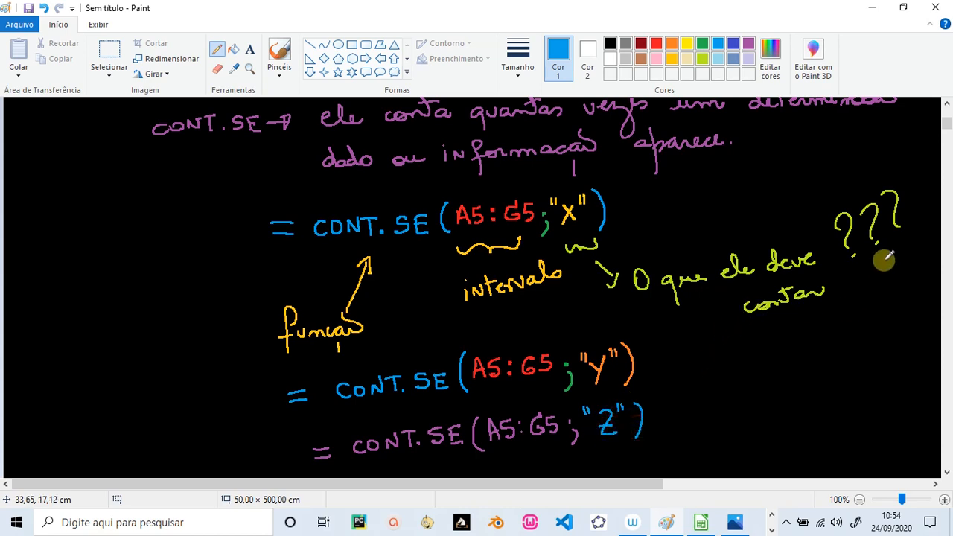
Switch from the Paint lesson notes to the blank LibreOffice Calc spreadsheet
{"action": "left_click_drag", "start_coordinate": [948, 127], "coordinate": [949, 118]}
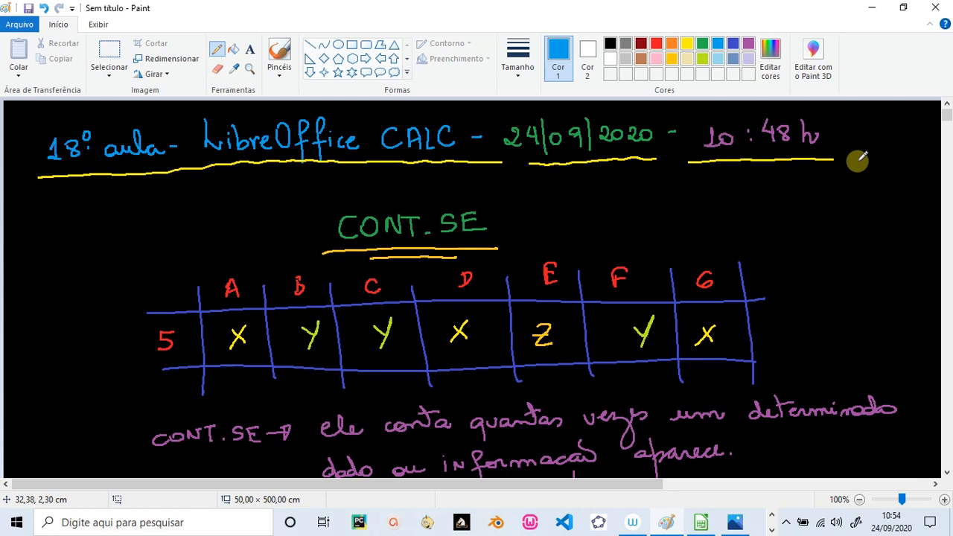
{"action": "key", "text": "alt+Tab"}
{"action": "key", "text": "alt+Tab"}
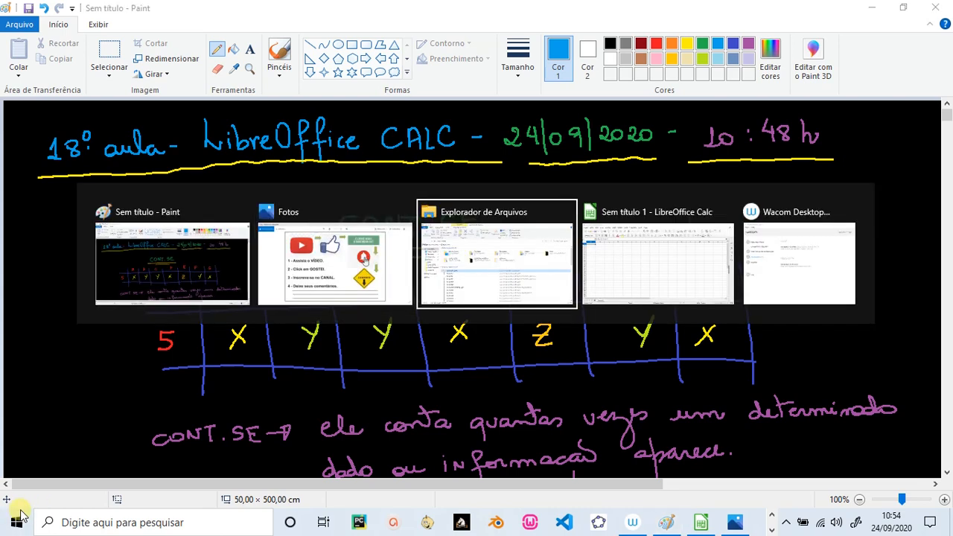
{"action": "key", "text": "alt+Tab"}
{"action": "key", "text": "alt+Tab"}
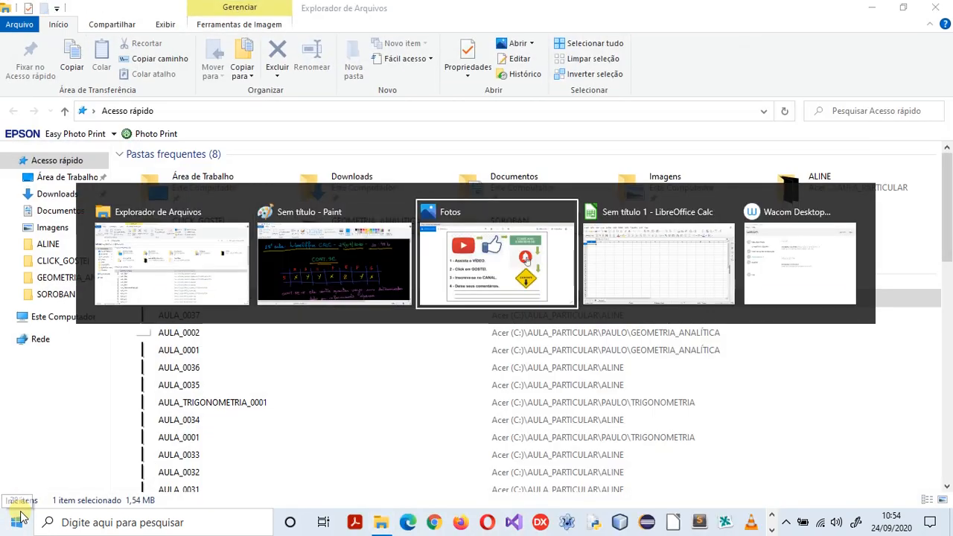
{"action": "key", "text": "alt+Tab"}
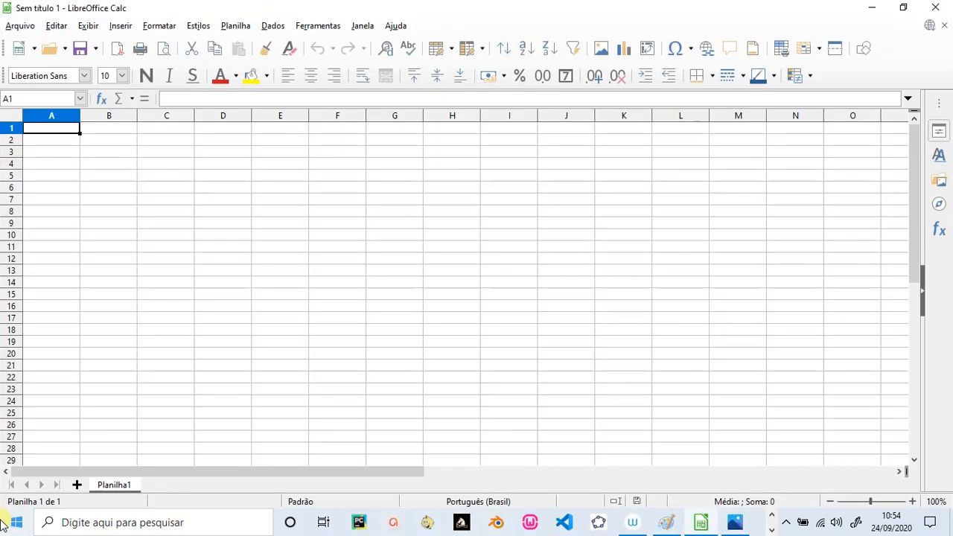
Select the whole sheet and enlarge all its columns and rows uniformly
{"action": "left_click", "coordinate": [12, 117]}
{"action": "left_click_drag", "start_coordinate": [80, 119], "coordinate": [101, 119]}
{"action": "left_click_drag", "start_coordinate": [15, 134], "coordinate": [15, 148]}
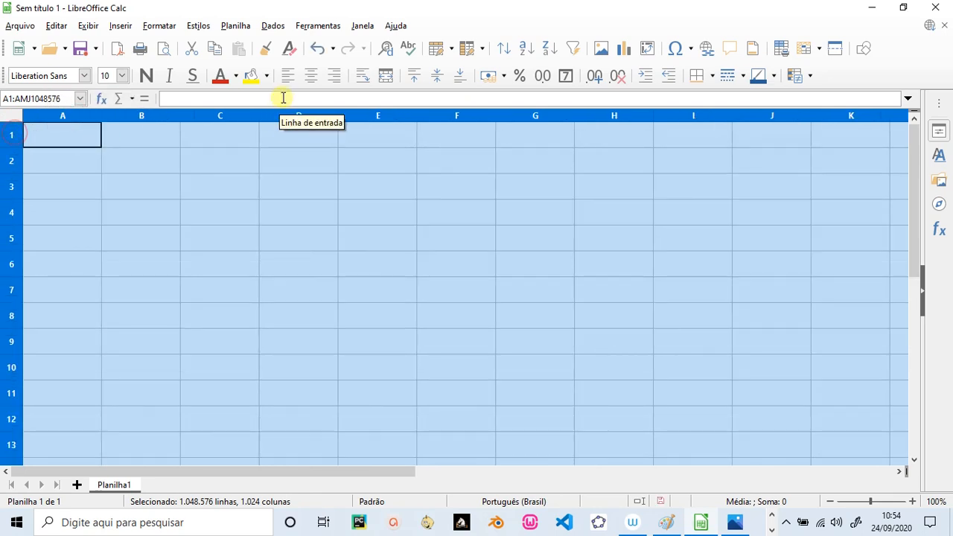
Centre all cells horizontally and vertically, and set their font to Tahoma at size 12
{"action": "left_click", "coordinate": [312, 78]}
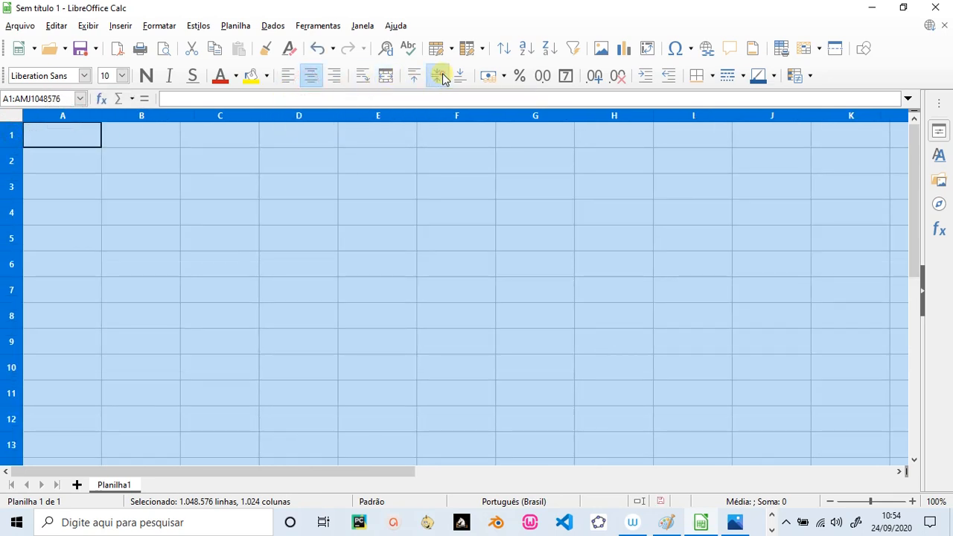
{"action": "left_click", "coordinate": [440, 75]}
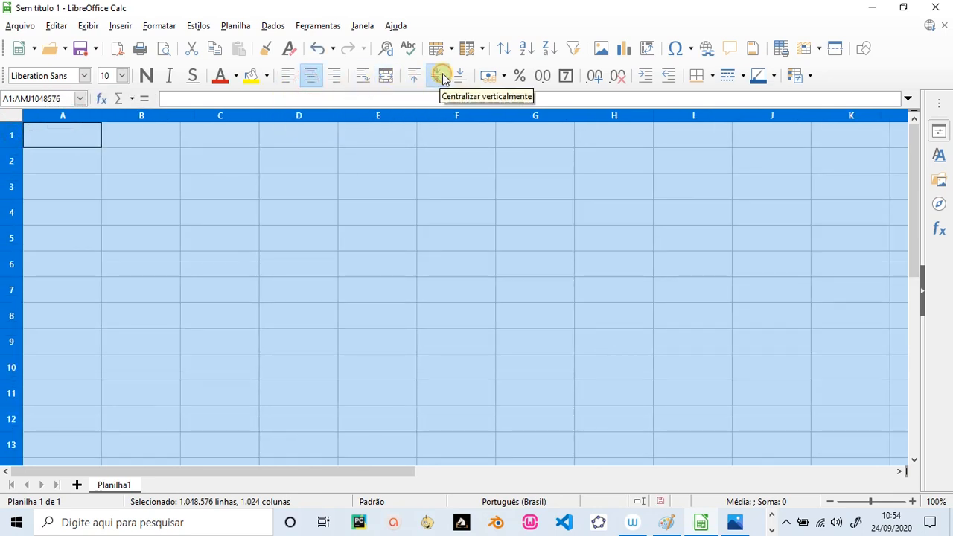
{"action": "left_click", "coordinate": [75, 78]}
{"action": "type", "text": "Tahoma"}
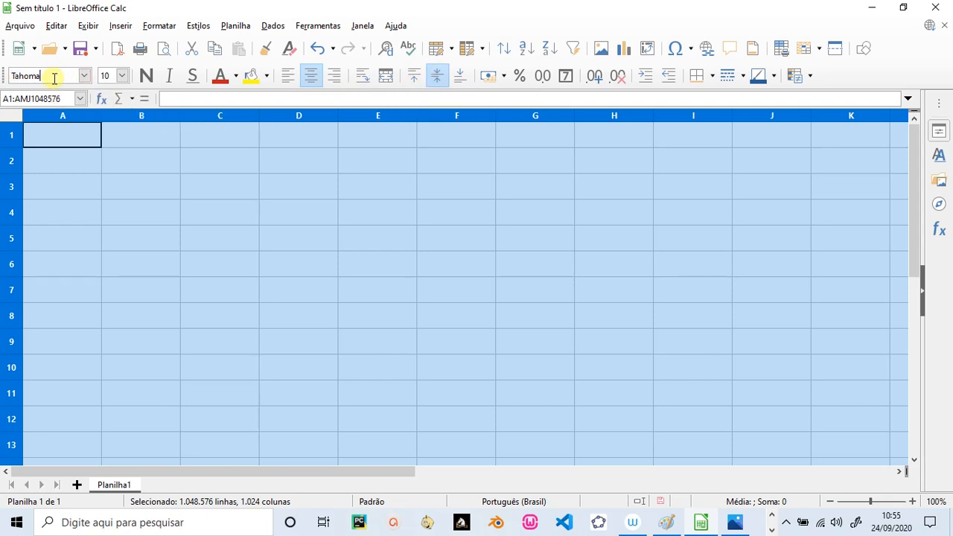
{"action": "left_click", "coordinate": [123, 74]}
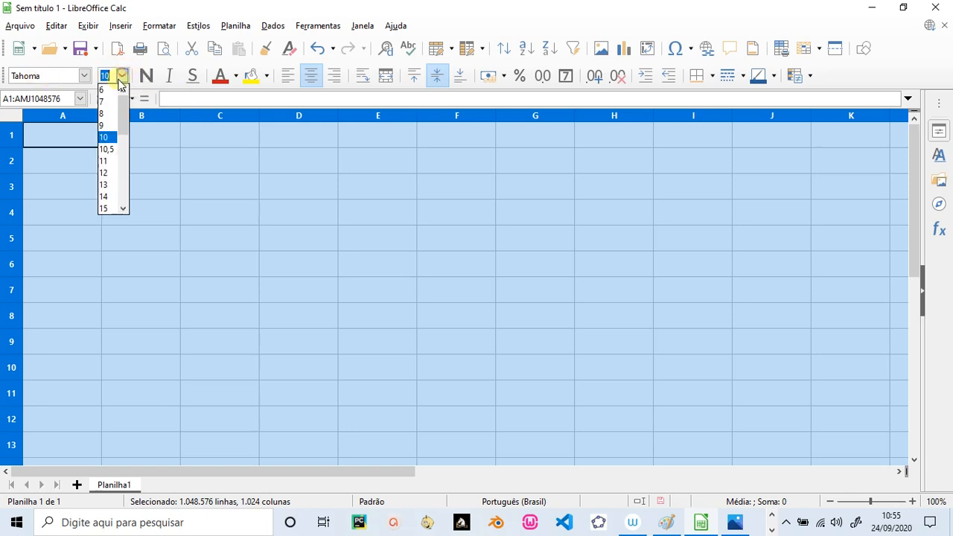
{"action": "left_click", "coordinate": [110, 171]}
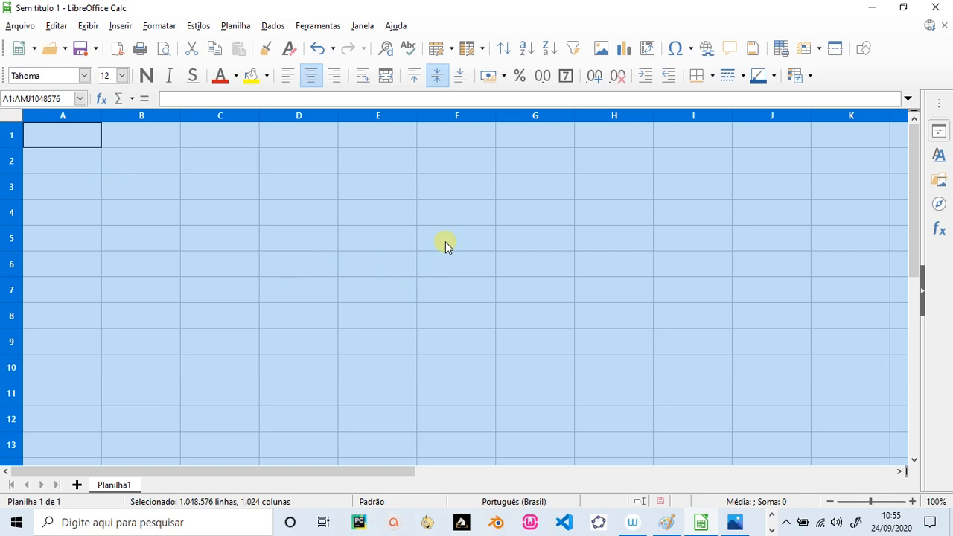
Enter the title "Lanchonete do Pedro" in cell B2 and left-align it
{"action": "left_click", "coordinate": [142, 161]}
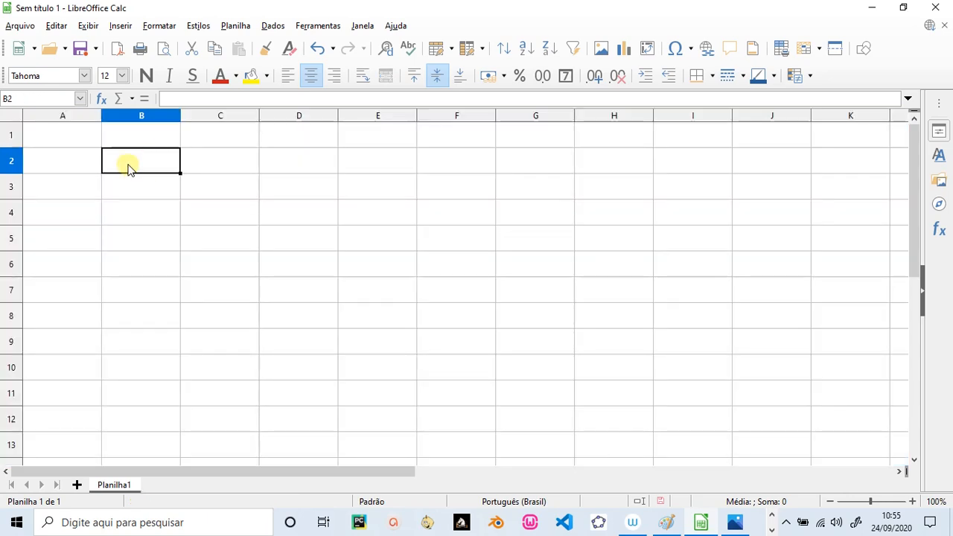
{"action": "type", "text": "Lan"}
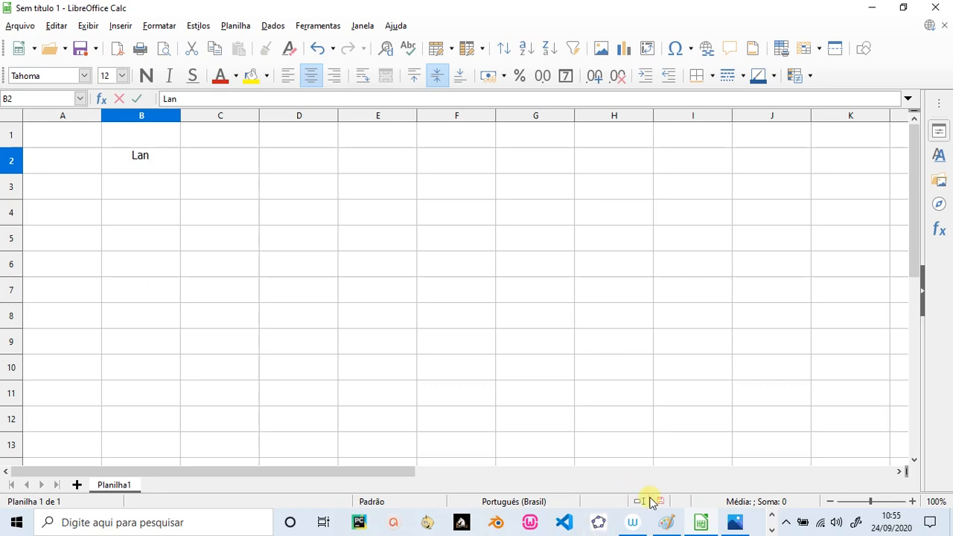
{"action": "type", "text": "chonete"}
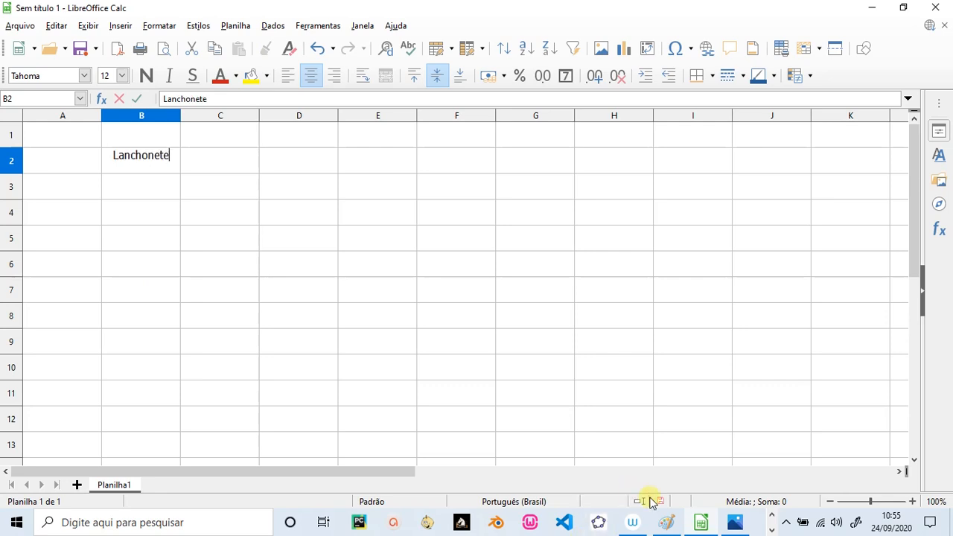
{"action": "type", "text": " do Pedro"}
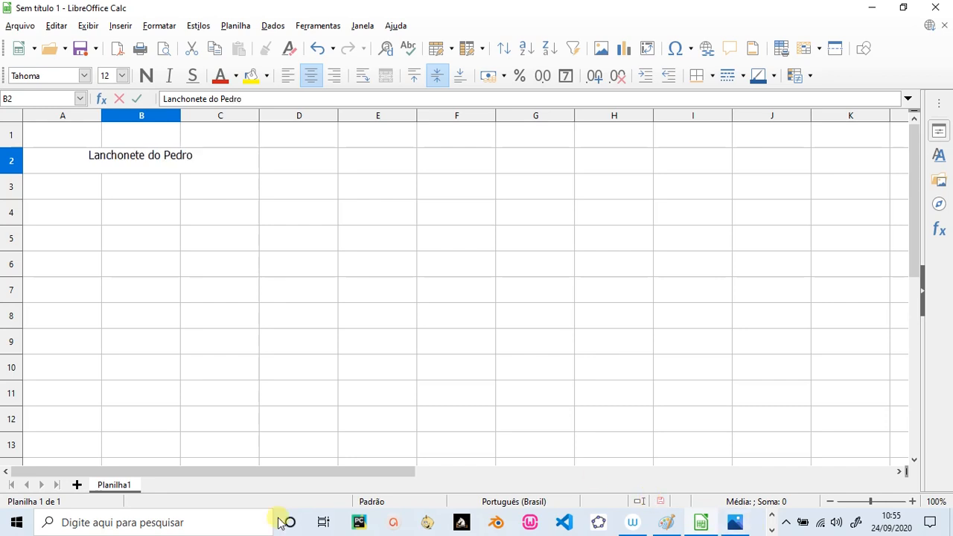
{"action": "left_click", "coordinate": [237, 192]}
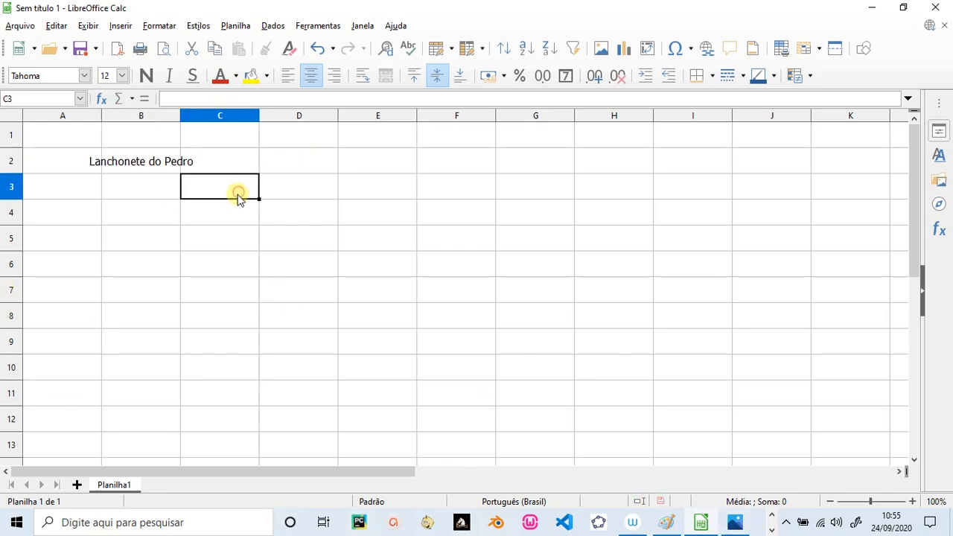
{"action": "left_click", "coordinate": [139, 162]}
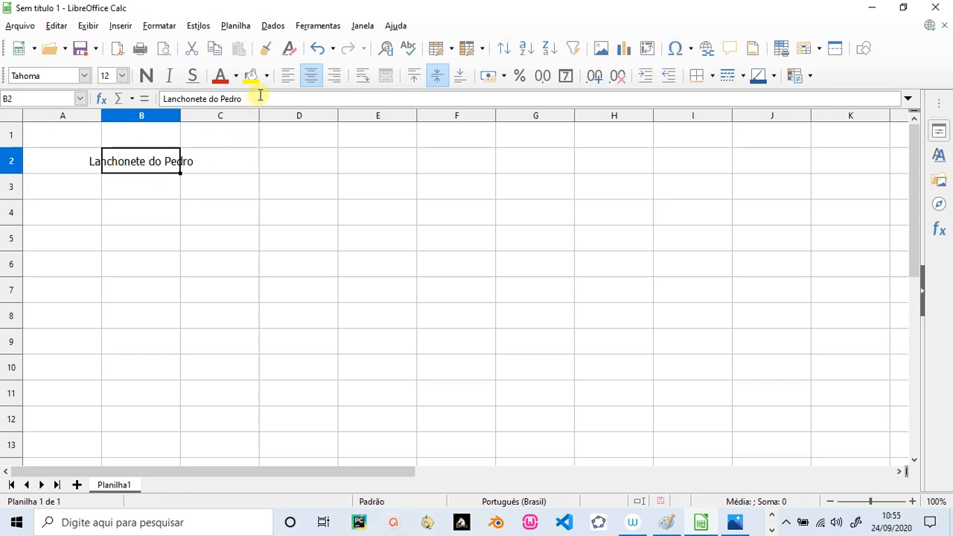
{"action": "left_click", "coordinate": [287, 76]}
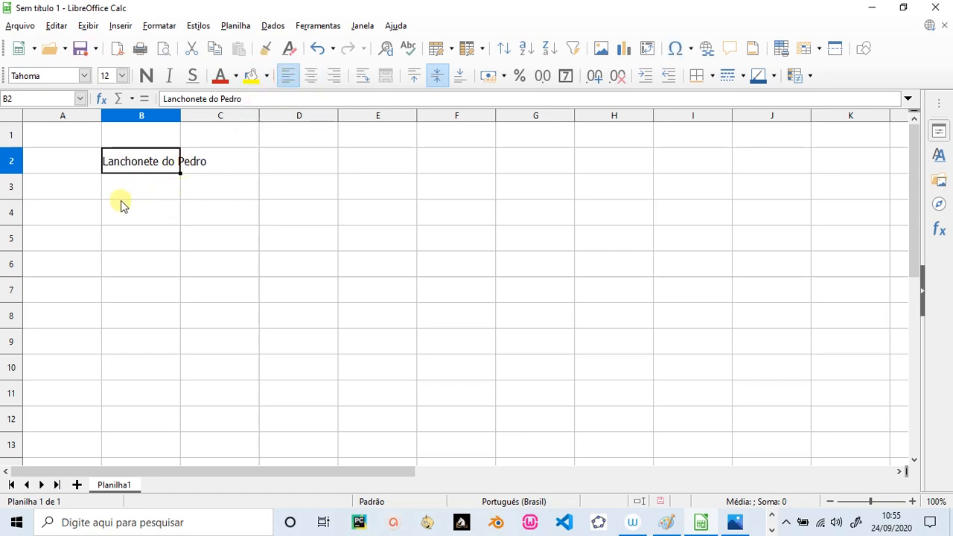
Enter the row label "1º semana" in cell B4 and widen column B slightly
{"action": "left_click", "coordinate": [124, 210]}
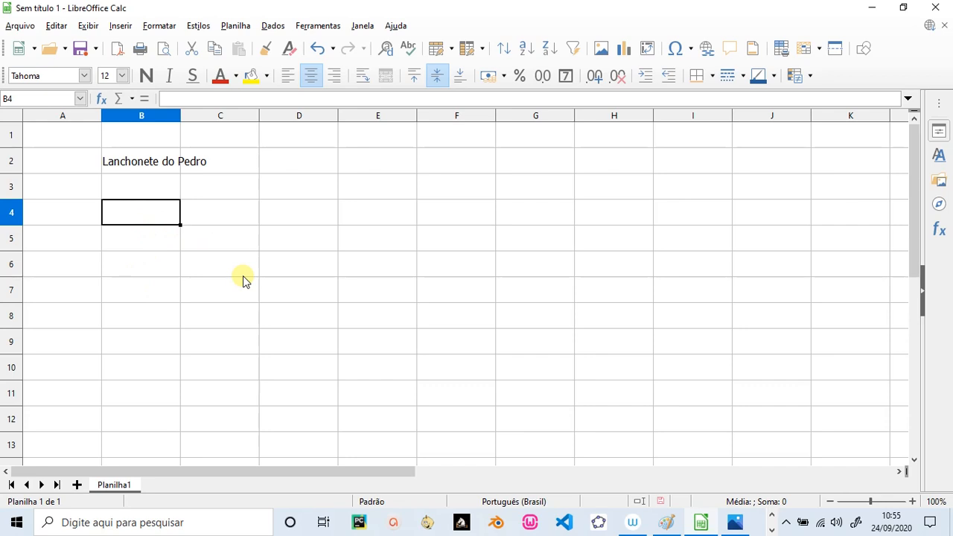
{"action": "type", "text": "1"}
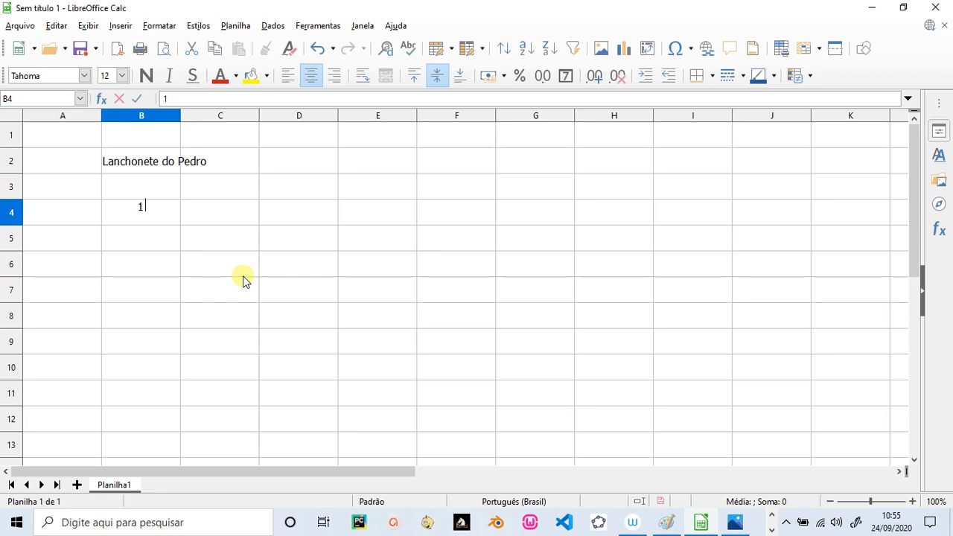
{"action": "type", "text": "º"}
{"action": "left_click", "coordinate": [257, 257]}
{"action": "left_click", "coordinate": [156, 213]}
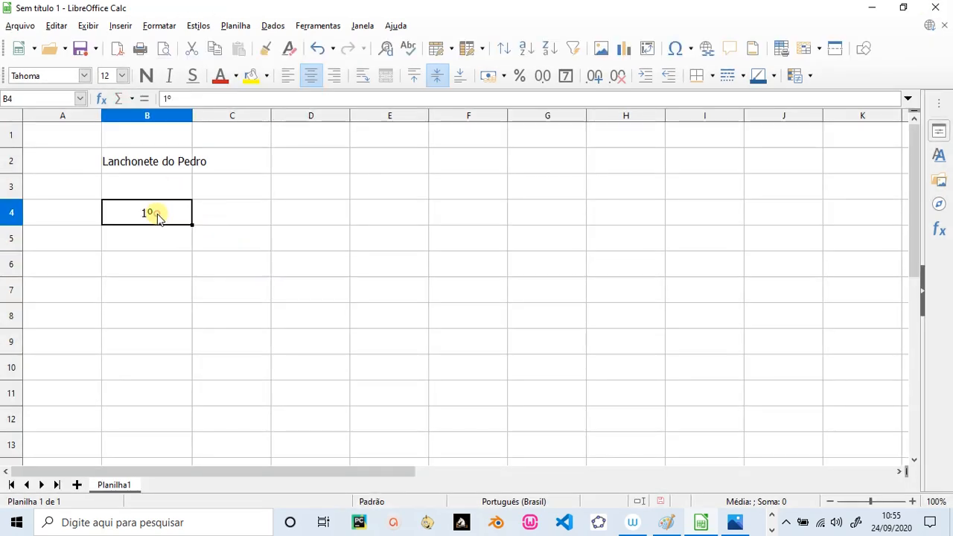
{"action": "double_click", "coordinate": [156, 214]}
{"action": "left_click", "coordinate": [161, 214]}
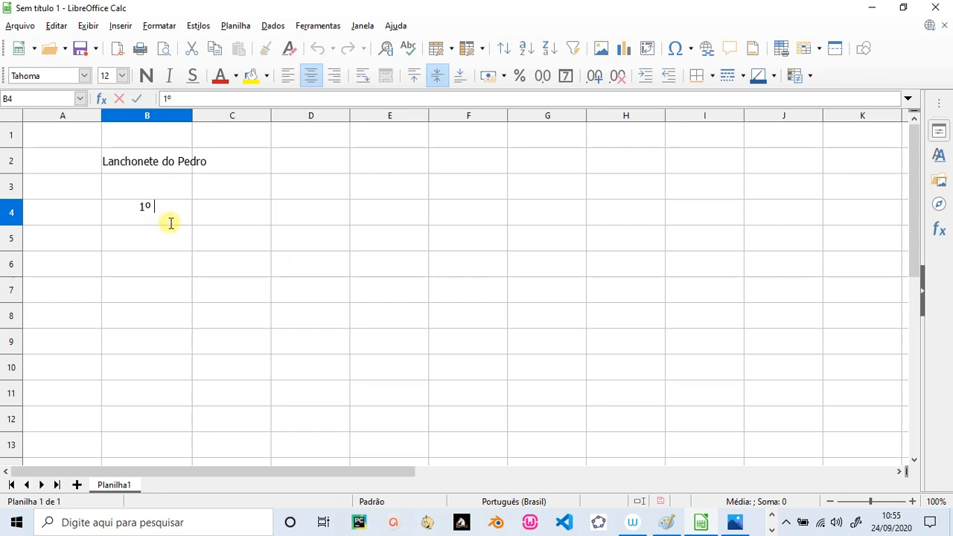
{"action": "type", "text": "semana"}
{"action": "left_click", "coordinate": [138, 284]}
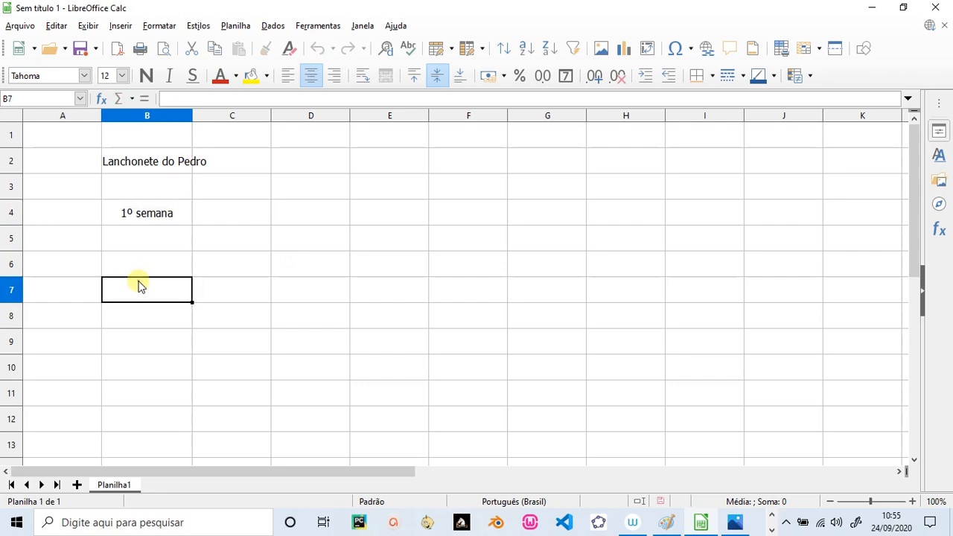
Fill the week label from B4 down to B7 so the series runs through "4º semana"
{"action": "left_click", "coordinate": [171, 213]}
{"action": "left_click_drag", "start_coordinate": [188, 231], "coordinate": [179, 300]}
{"action": "left_click", "coordinate": [191, 219]}
{"action": "left_click", "coordinate": [180, 340]}
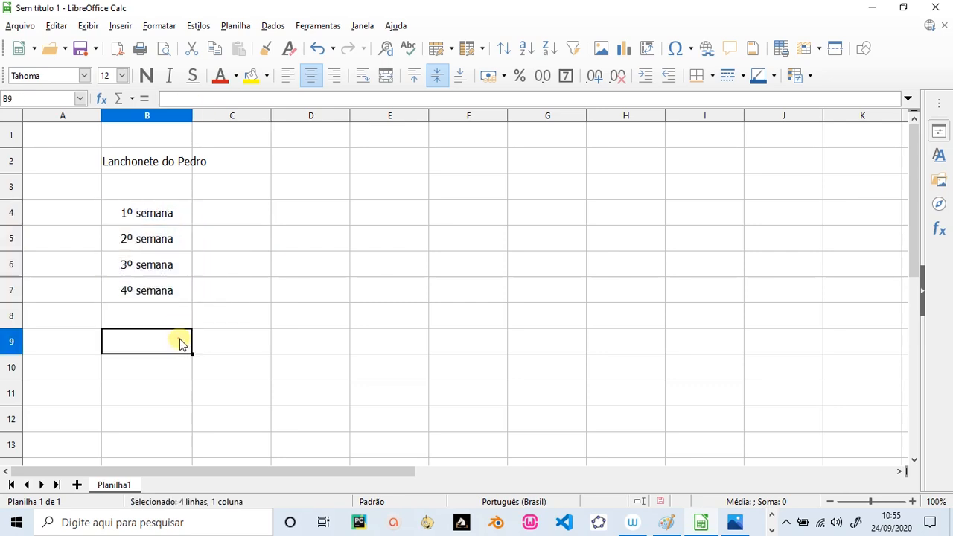
Enter "bauru" in cell C4 as the first item for the first week
{"action": "left_click", "coordinate": [287, 165]}
{"action": "left_click", "coordinate": [232, 168]}
{"action": "left_click", "coordinate": [214, 210]}
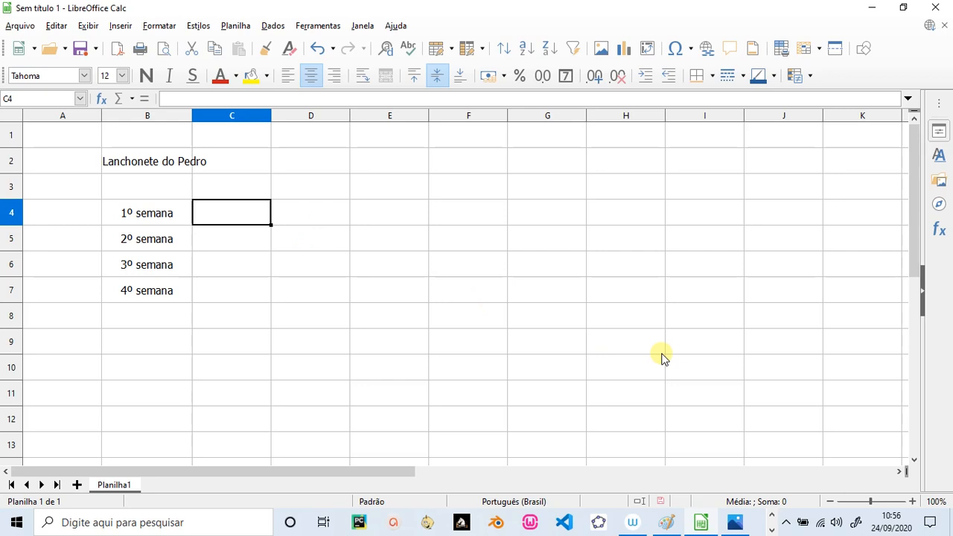
{"action": "type", "text": "bauru"}
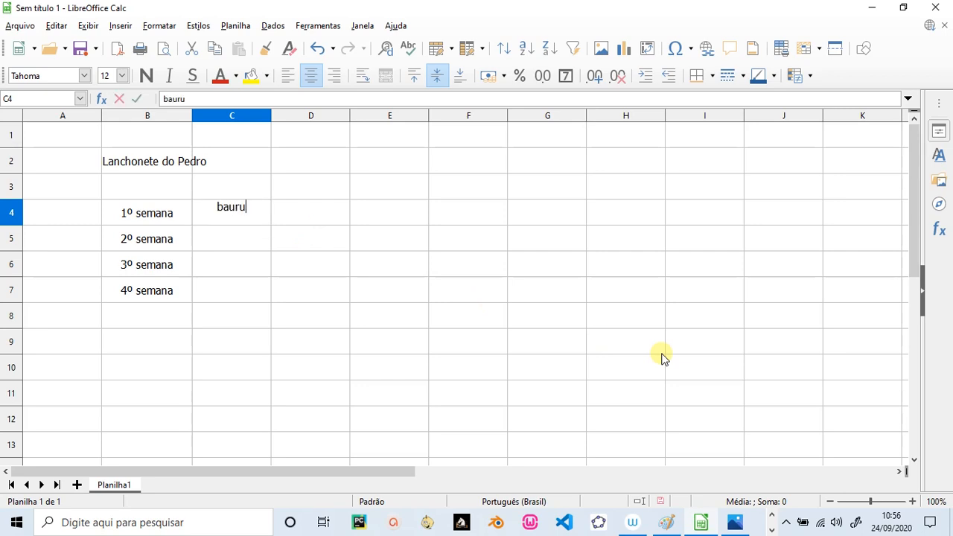
{"action": "key", "text": "Tab"}
Enter "pedaço de pizza" in cell D4 and widen column D to fit the text
{"action": "type", "text": "p"}
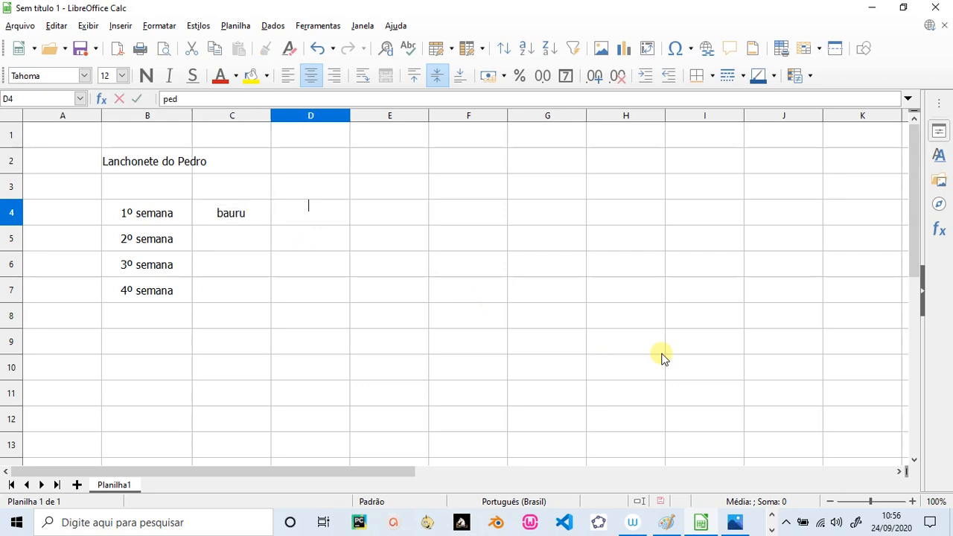
{"action": "type", "text": "edaço de pizza"}
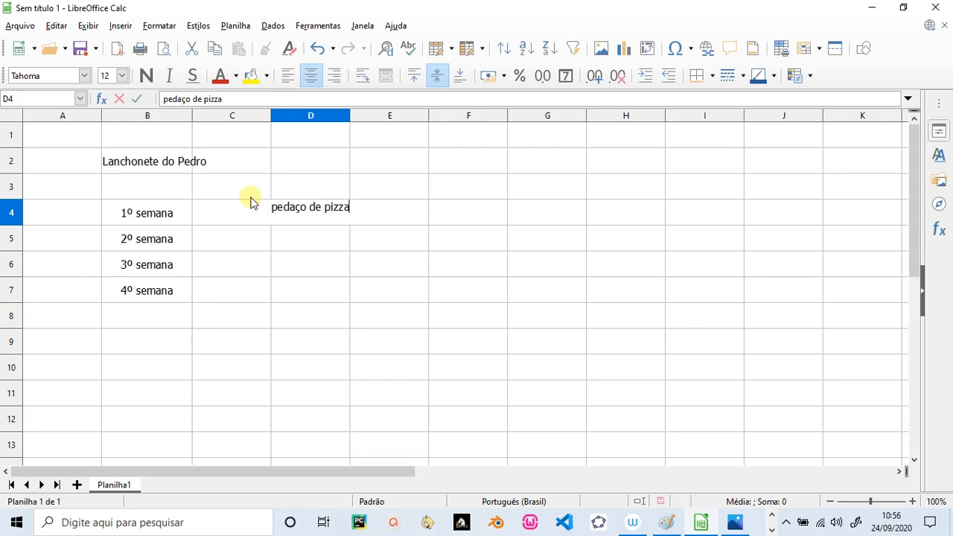
{"action": "left_click_drag", "start_coordinate": [305, 239], "coordinate": [350, 253]}
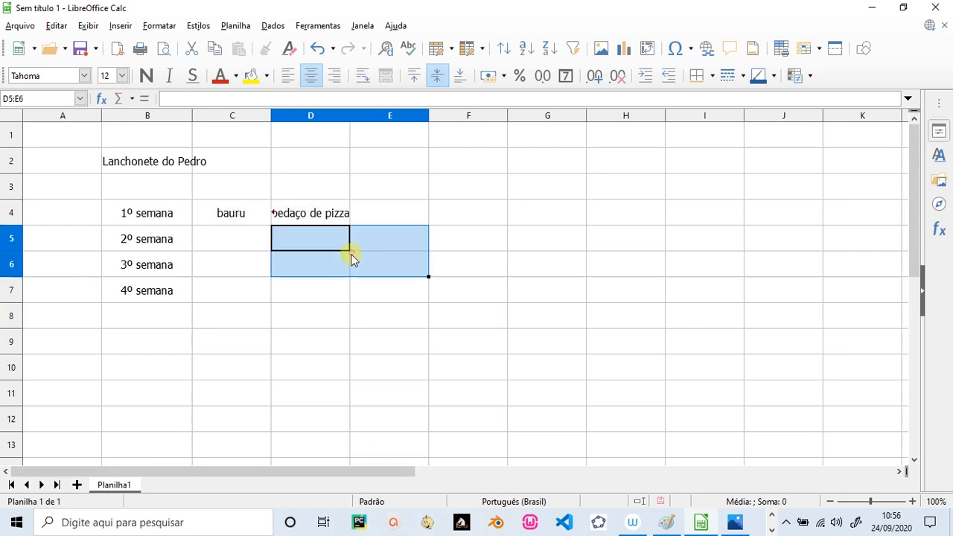
{"action": "left_click_drag", "start_coordinate": [349, 120], "coordinate": [369, 126]}
{"action": "left_click", "coordinate": [336, 285]}
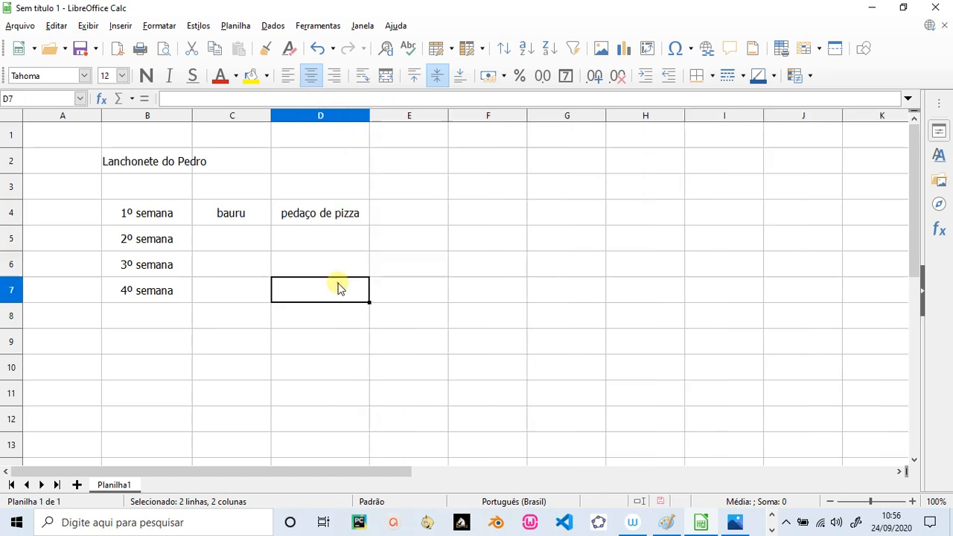
Enter "X-salada" in cell E4 and "cachorro quente" in cell F4
{"action": "left_click", "coordinate": [390, 214]}
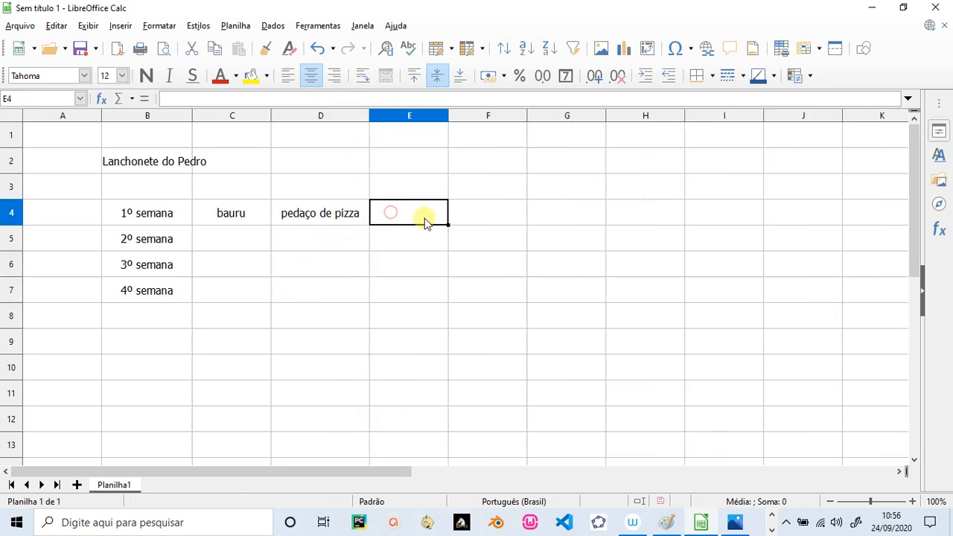
{"action": "type", "text": "x-salada"}
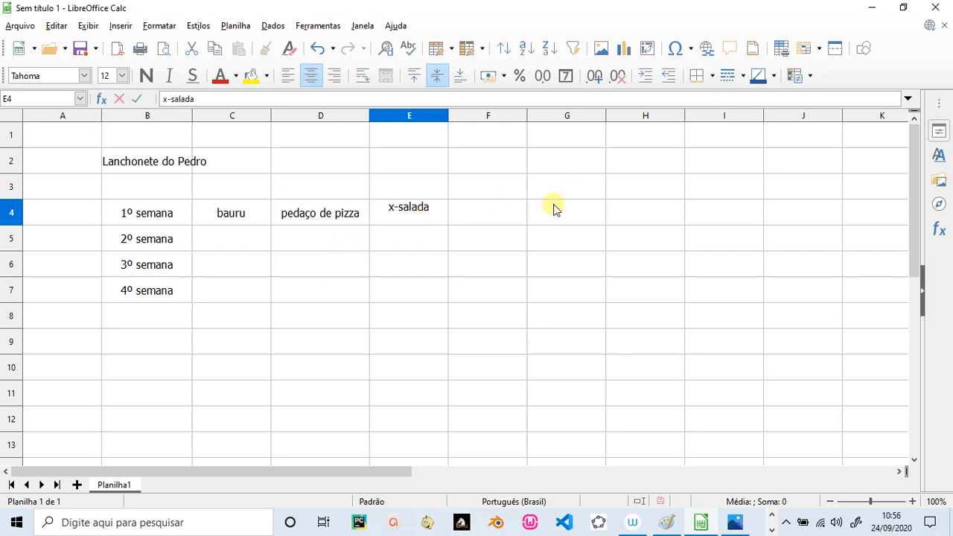
{"action": "left_click", "coordinate": [506, 214]}
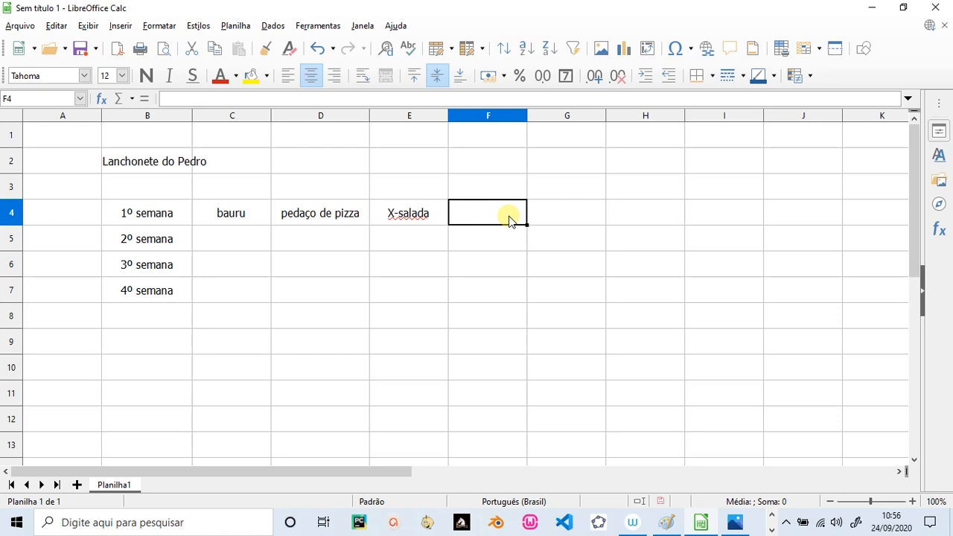
{"action": "type", "text": "cach"}
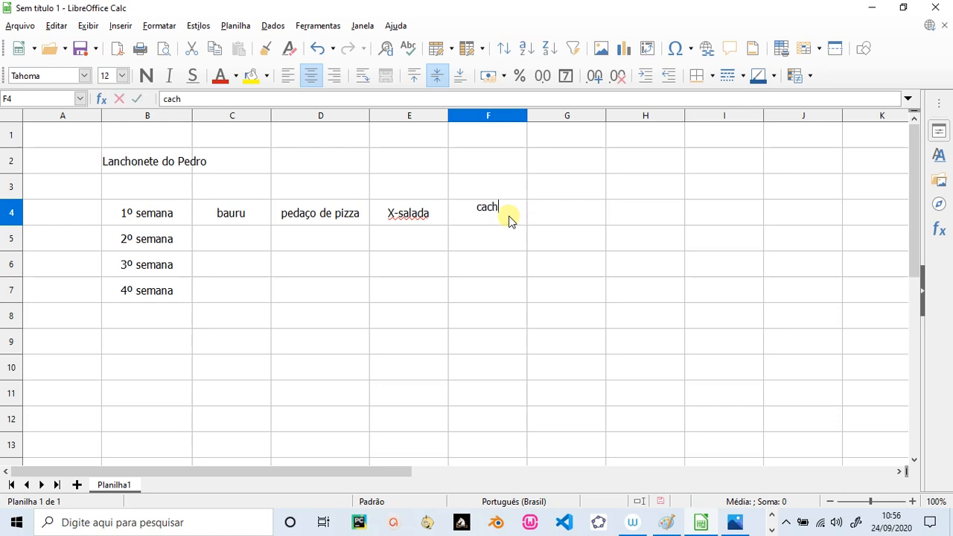
{"action": "type", "text": "orro quente"}
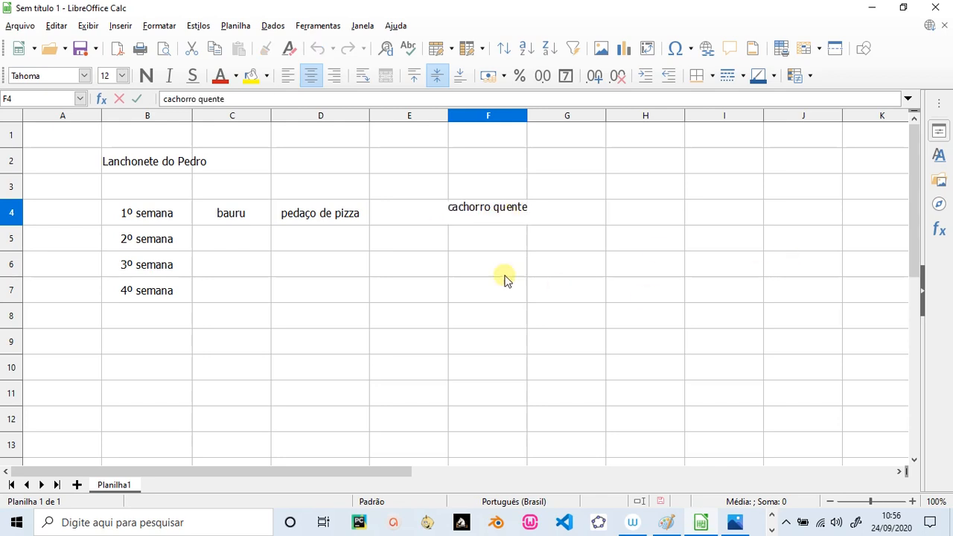
{"action": "left_click_drag", "start_coordinate": [504, 274], "coordinate": [505, 292]}
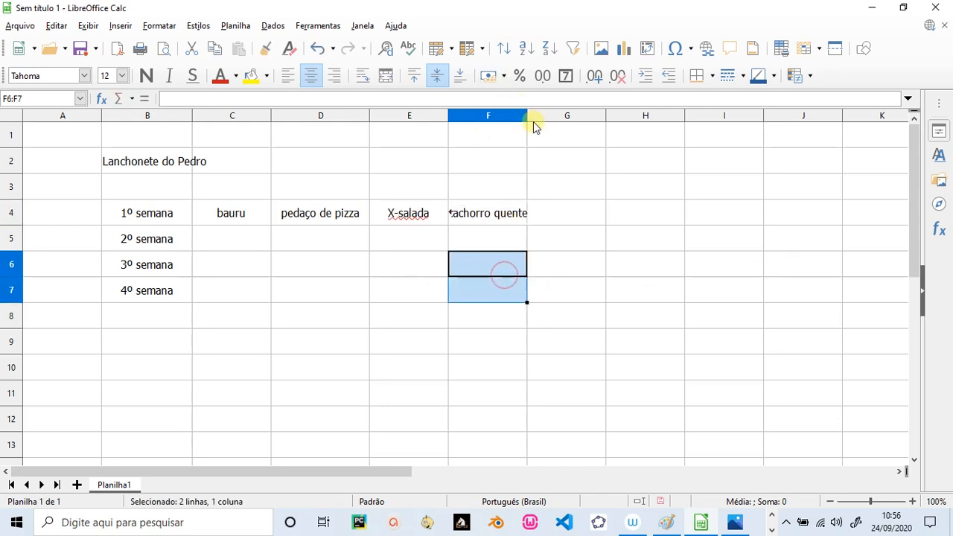
Widen column F to fit its text and enter "americano" in cell G4
{"action": "left_click_drag", "start_coordinate": [527, 117], "coordinate": [547, 116]}
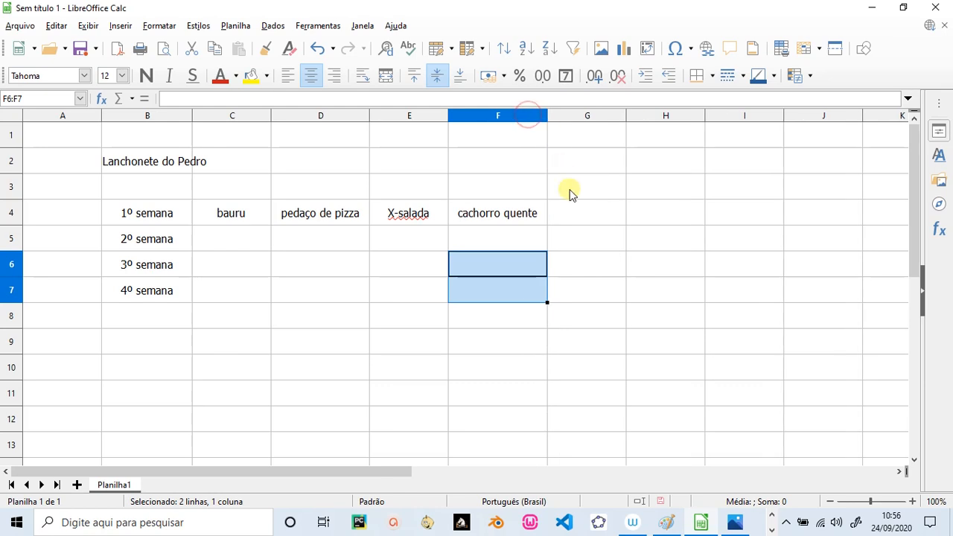
{"action": "left_click", "coordinate": [574, 209]}
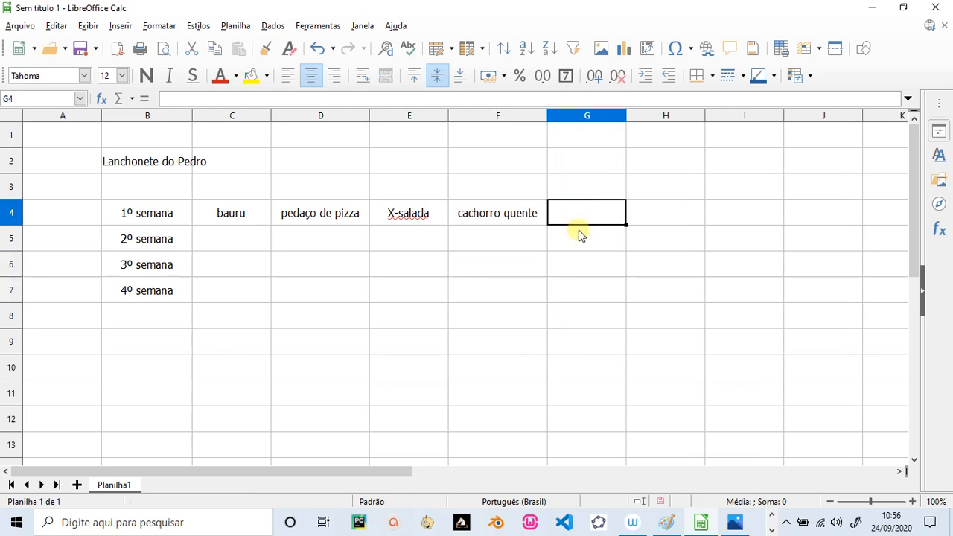
{"action": "type", "text": "A"}
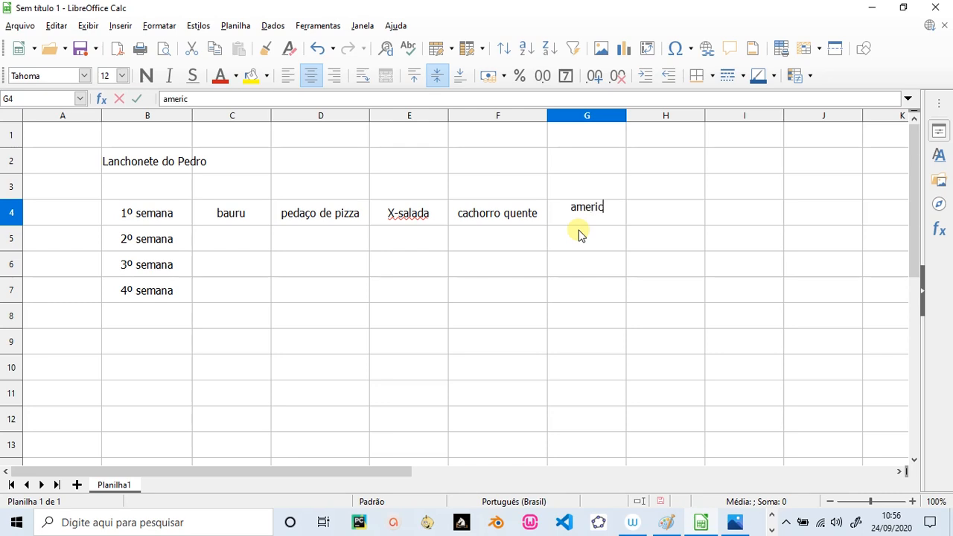
{"action": "key", "text": "Return"}
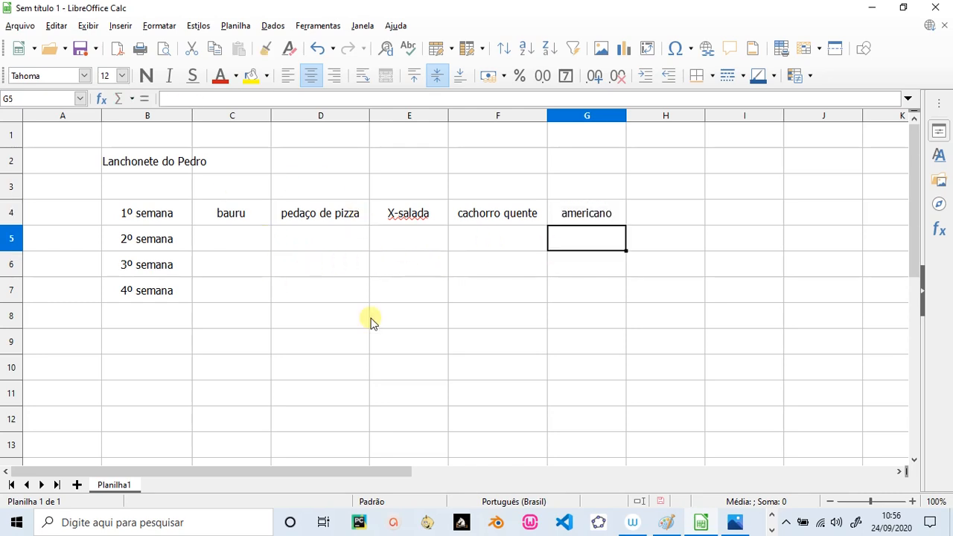
Enter "bauru" in cell H4 as the last item of the first week
{"action": "left_click", "coordinate": [661, 210]}
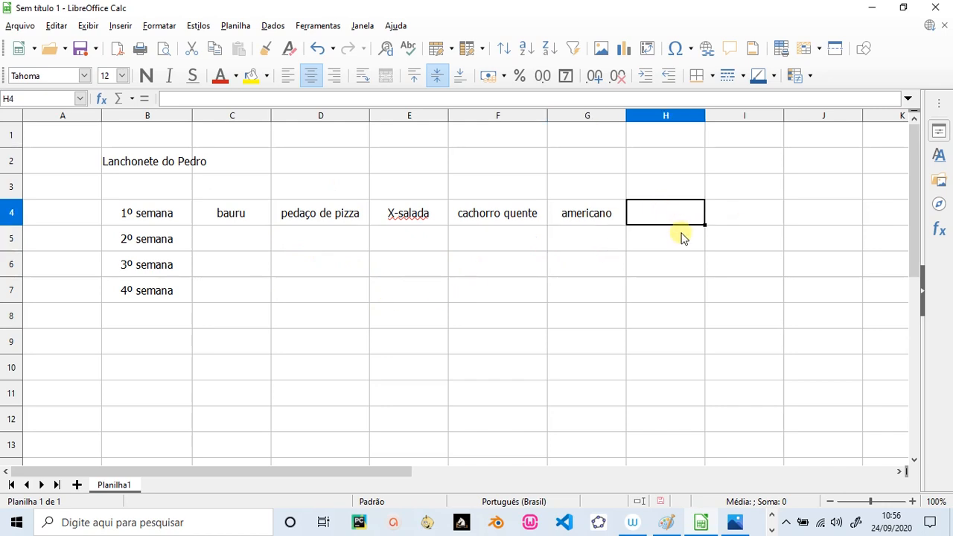
{"action": "type", "text": "bauru"}
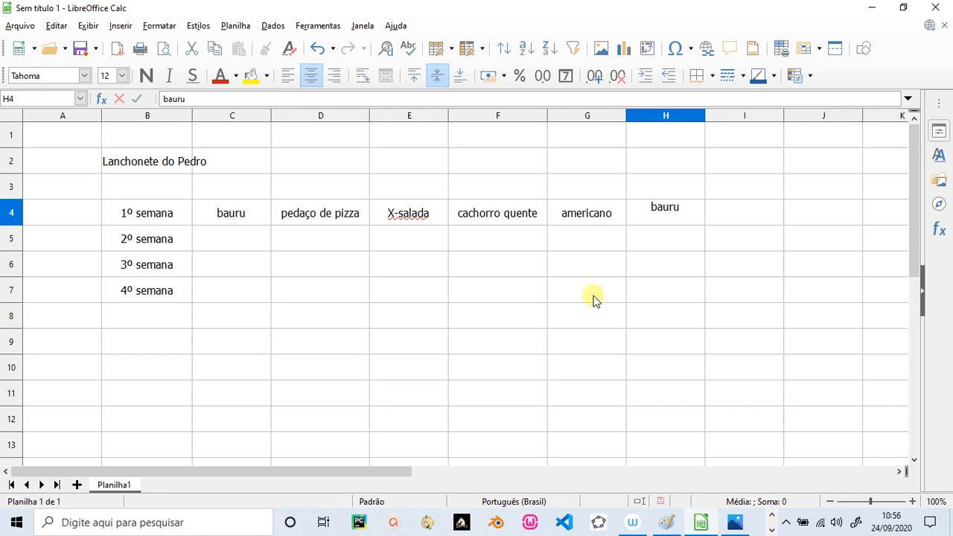
{"action": "left_click", "coordinate": [531, 317]}
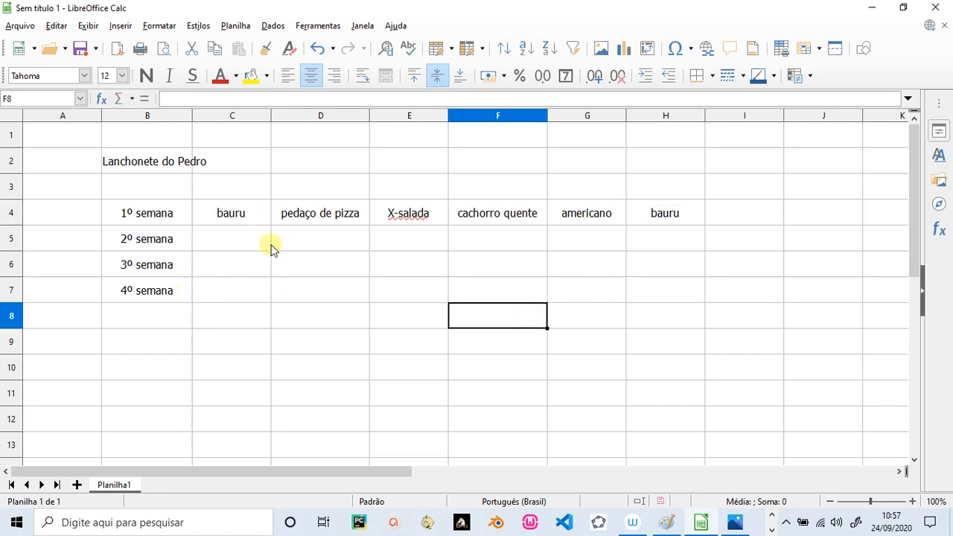
Copy "X-salada" from cell E4 into cells D6, F6 and G7
{"action": "left_click", "coordinate": [235, 215]}
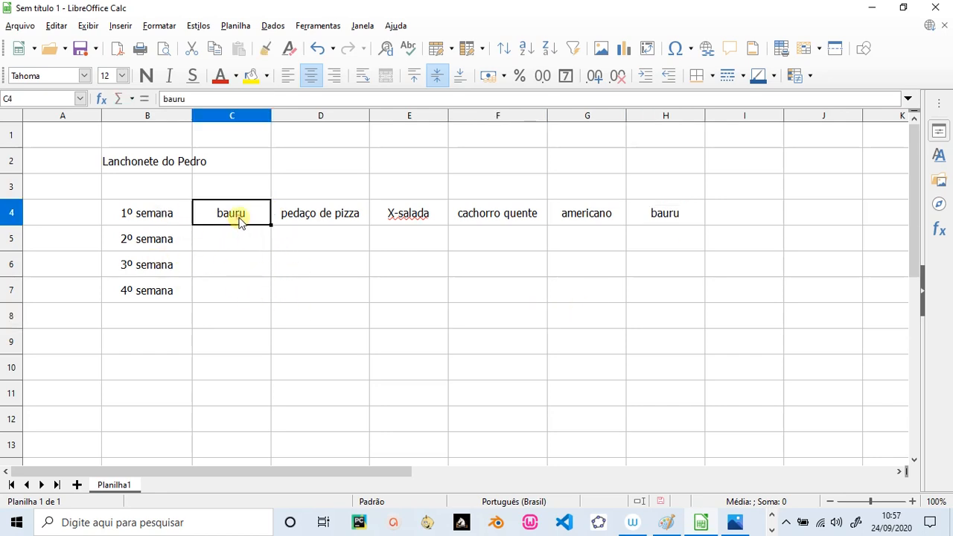
{"action": "left_click", "coordinate": [398, 220]}
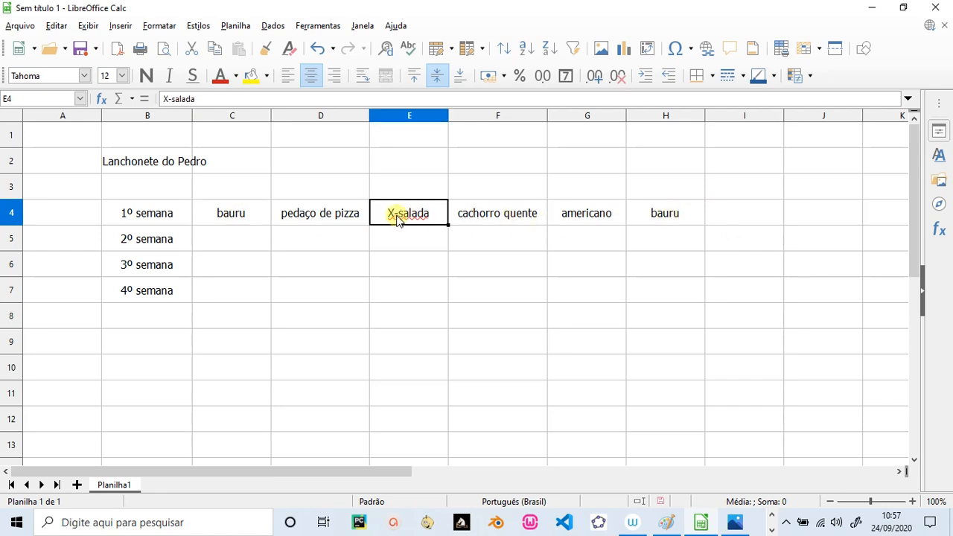
{"action": "left_click", "coordinate": [350, 261]}
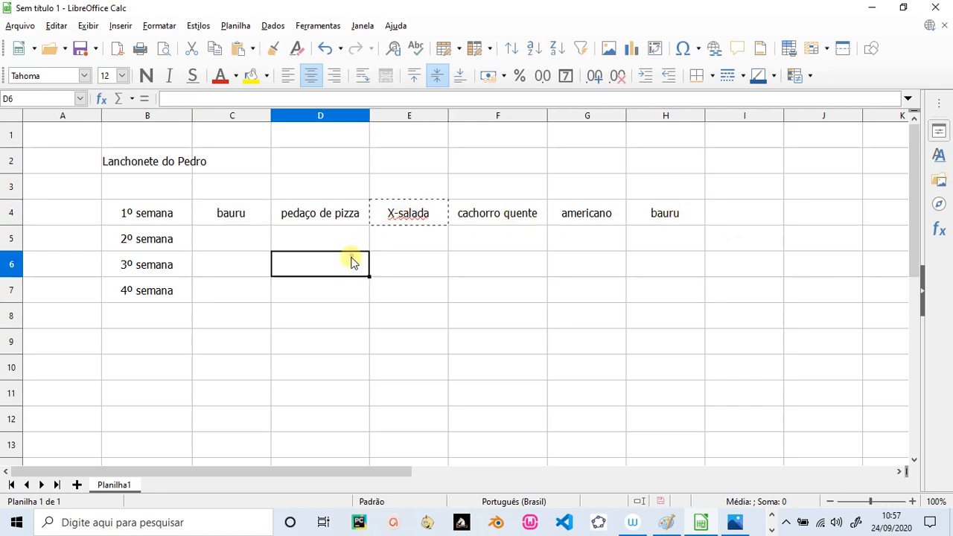
{"action": "type", "text": "X-salada"}
{"action": "left_click", "coordinate": [509, 269]}
{"action": "type", "text": "X-salada"}
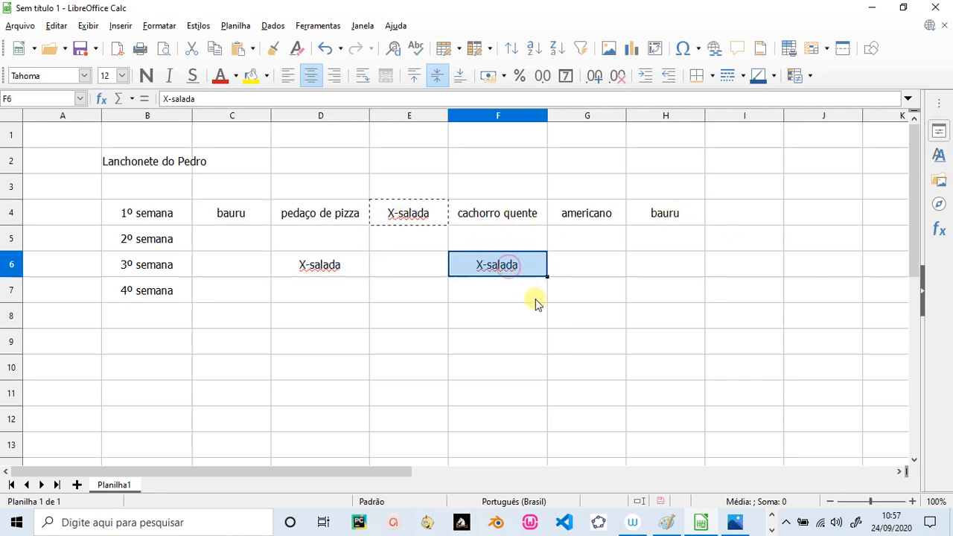
{"action": "left_click", "coordinate": [568, 294]}
{"action": "type", "text": "X-salada"}
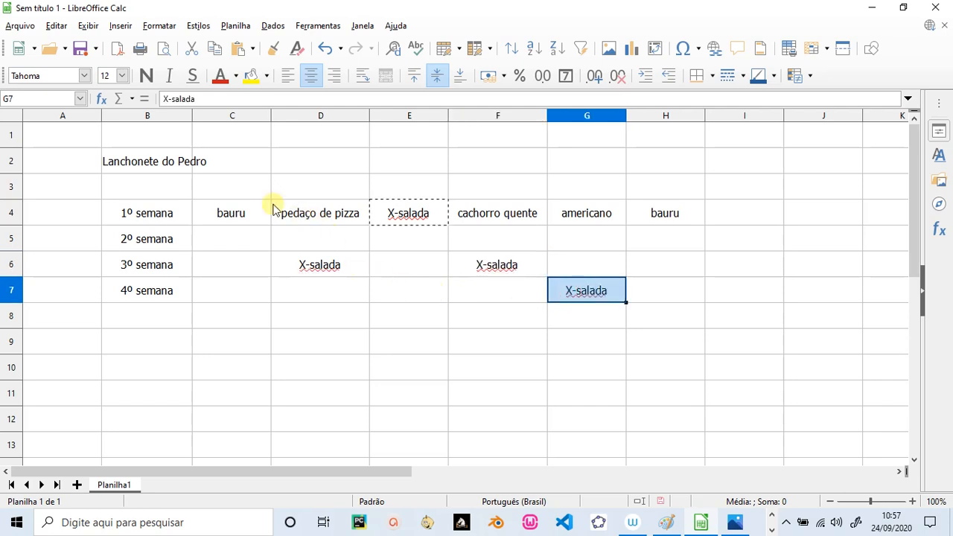
Copy "bauru" from cell C4 into cell C7 for the fourth week
{"action": "left_click", "coordinate": [237, 210]}
{"action": "key", "text": "ctrl+c"}
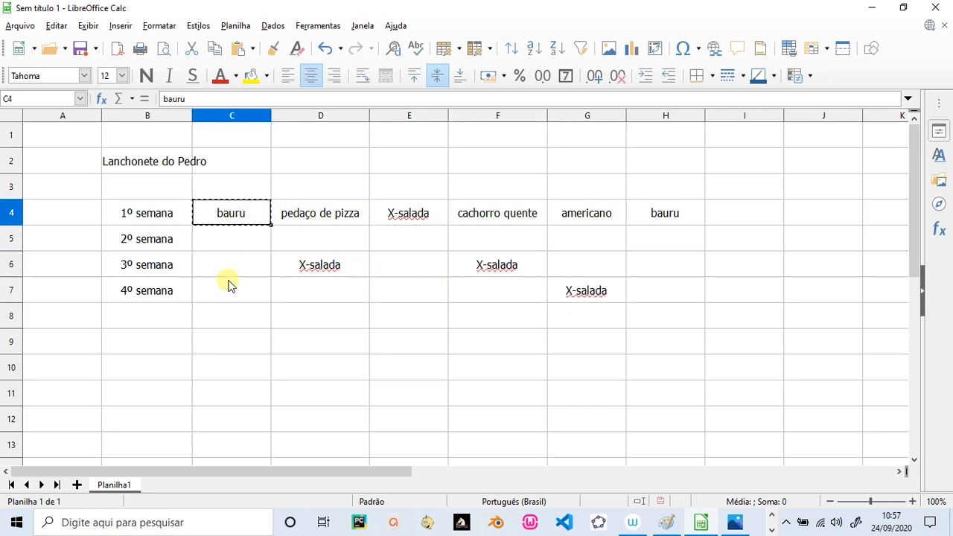
{"action": "left_click", "coordinate": [230, 286]}
{"action": "key", "text": "ctrl+v"}
Copy "pedaço de pizza" from cell D4 into C5, G6 and H7, and widen columns G and H to fit the text
{"action": "left_click", "coordinate": [322, 221]}
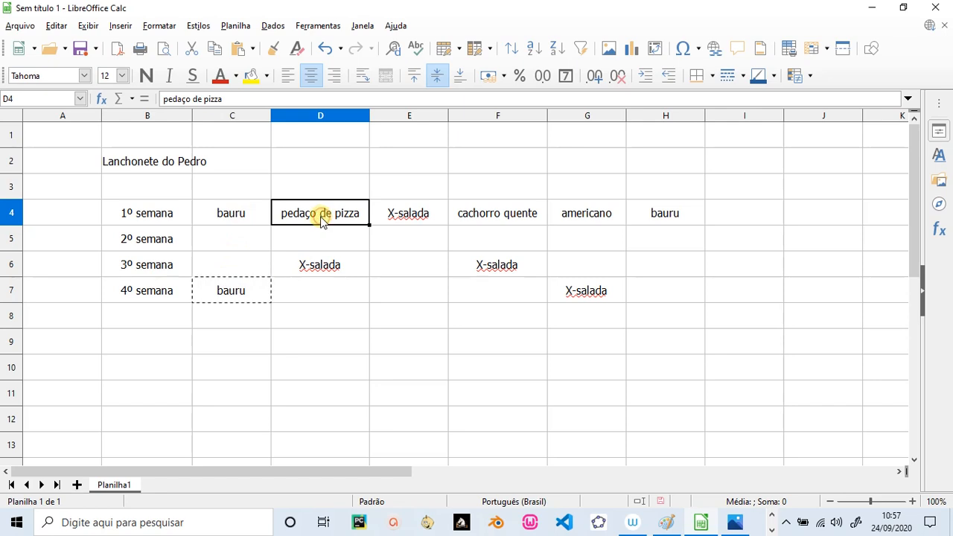
{"action": "key", "text": "ctrl+c"}
{"action": "left_click", "coordinate": [239, 234]}
{"action": "key", "text": "ctrl+v"}
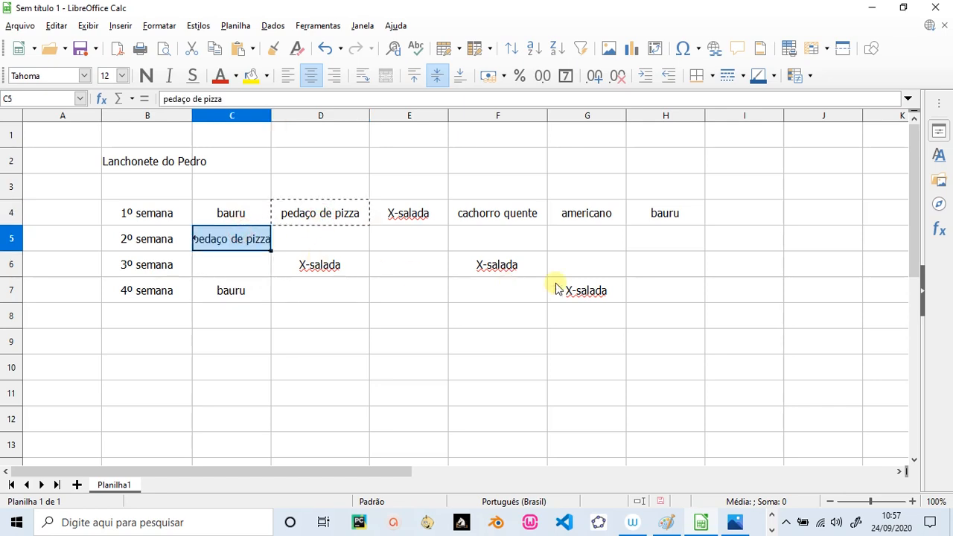
{"action": "left_click", "coordinate": [576, 265]}
{"action": "key", "text": "ctrl+v"}
{"action": "left_click", "coordinate": [659, 295]}
{"action": "key", "text": "ctrl+v"}
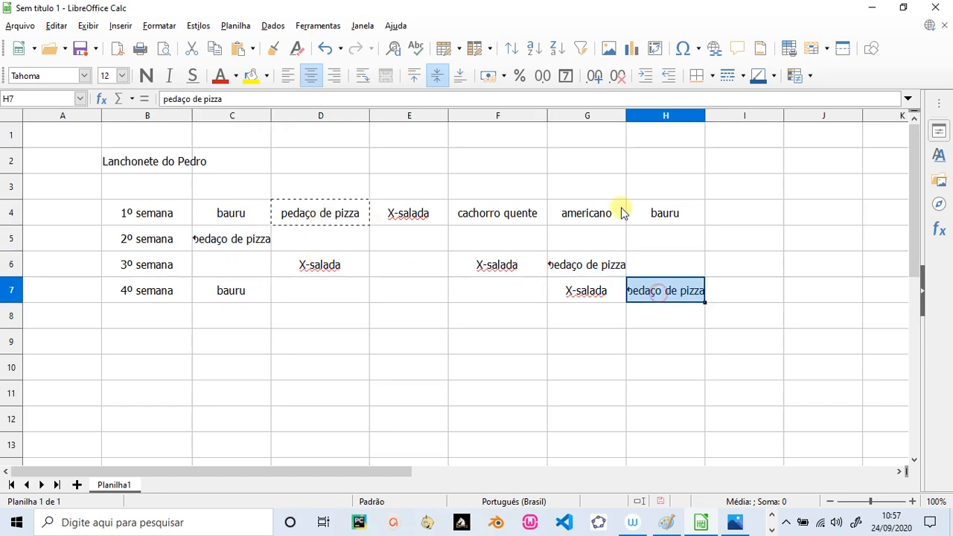
{"action": "left_click_drag", "start_coordinate": [626, 116], "coordinate": [650, 117]}
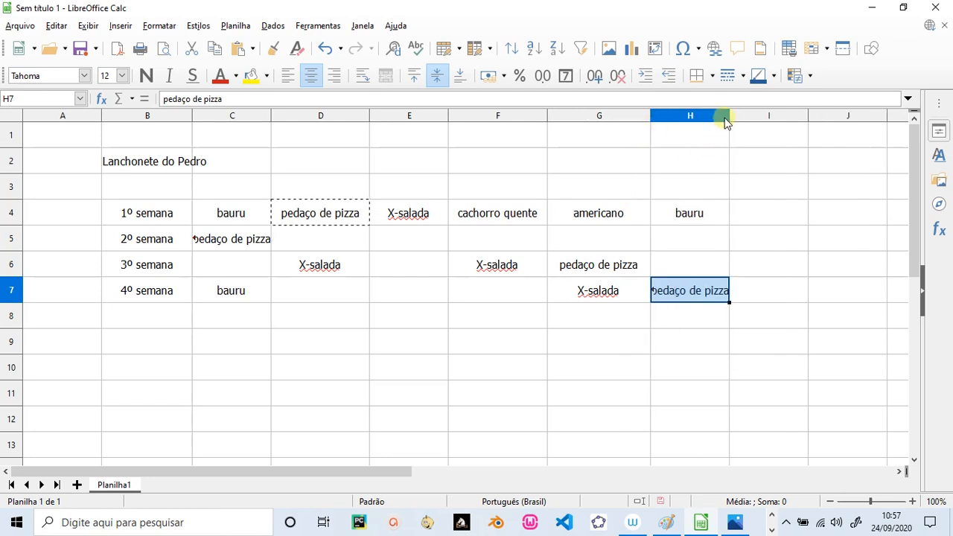
{"action": "left_click_drag", "start_coordinate": [728, 116], "coordinate": [758, 115]}
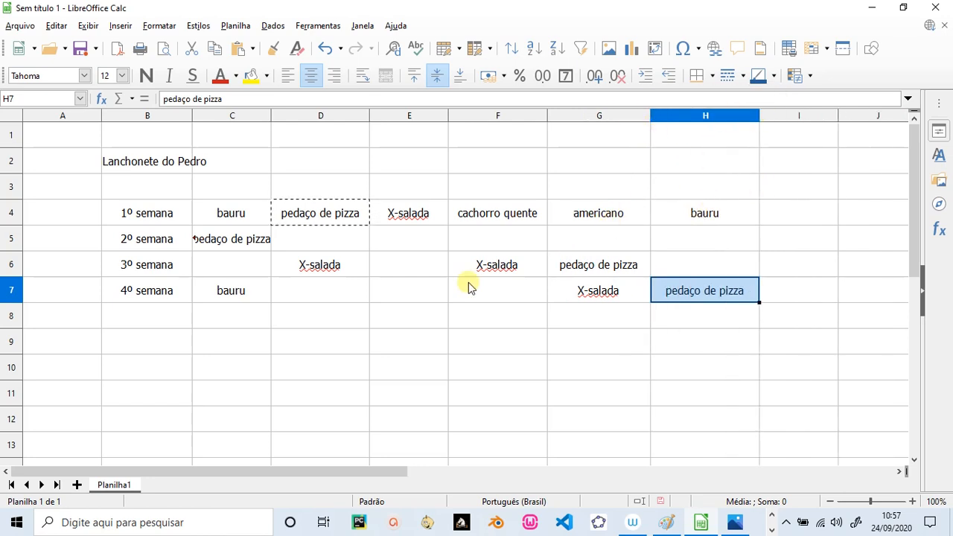
Copy "cachorro quente" from cell F4 into cell D5 and widen column C to fit its text
{"action": "left_click", "coordinate": [405, 321]}
{"action": "left_click", "coordinate": [406, 216]}
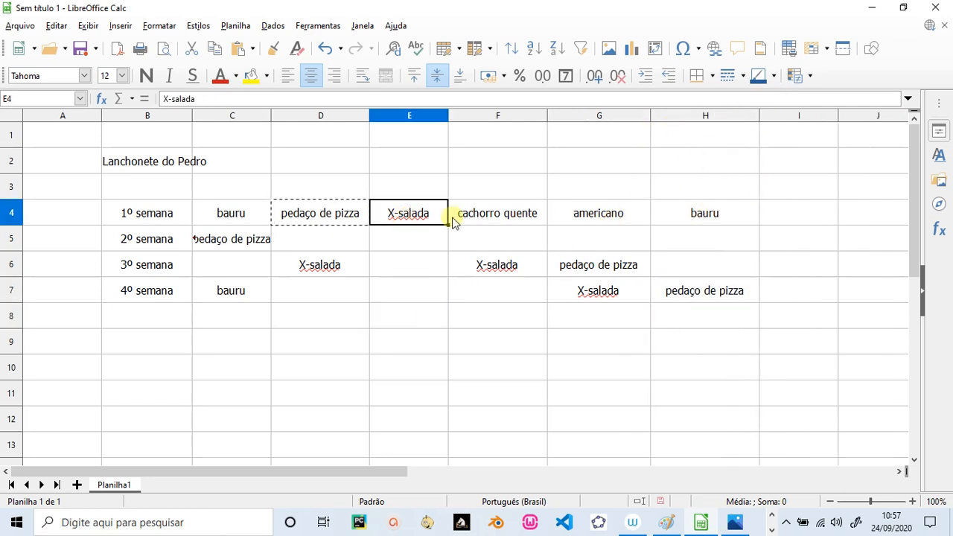
{"action": "left_click", "coordinate": [494, 215]}
{"action": "key", "text": "ctrl+c"}
{"action": "left_click", "coordinate": [345, 243]}
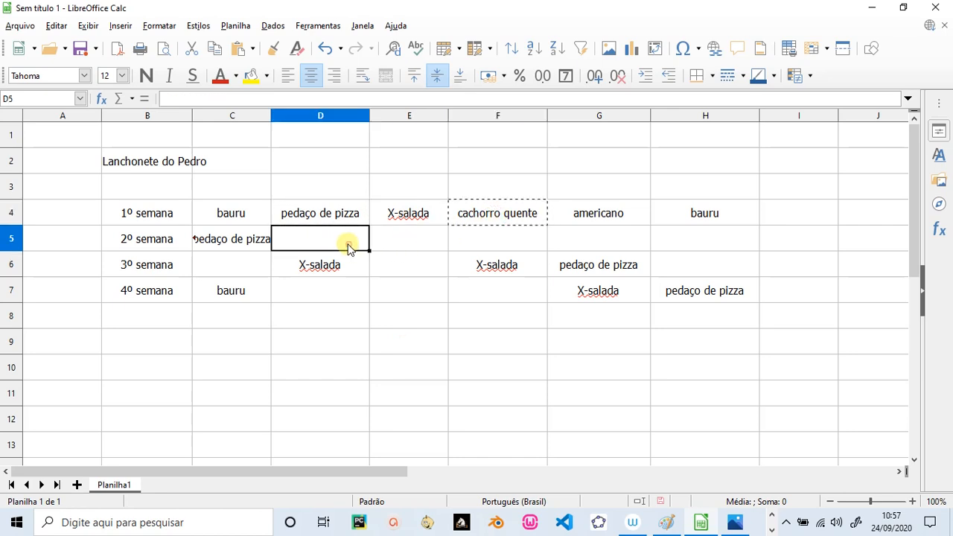
{"action": "key", "text": "ctrl+v"}
{"action": "left_click_drag", "start_coordinate": [272, 116], "coordinate": [292, 113]}
{"action": "left_click", "coordinate": [307, 307]}
Paste "cachorro quente" into cells D7 and E7 and widen column E to fit the text
{"action": "left_click", "coordinate": [316, 290]}
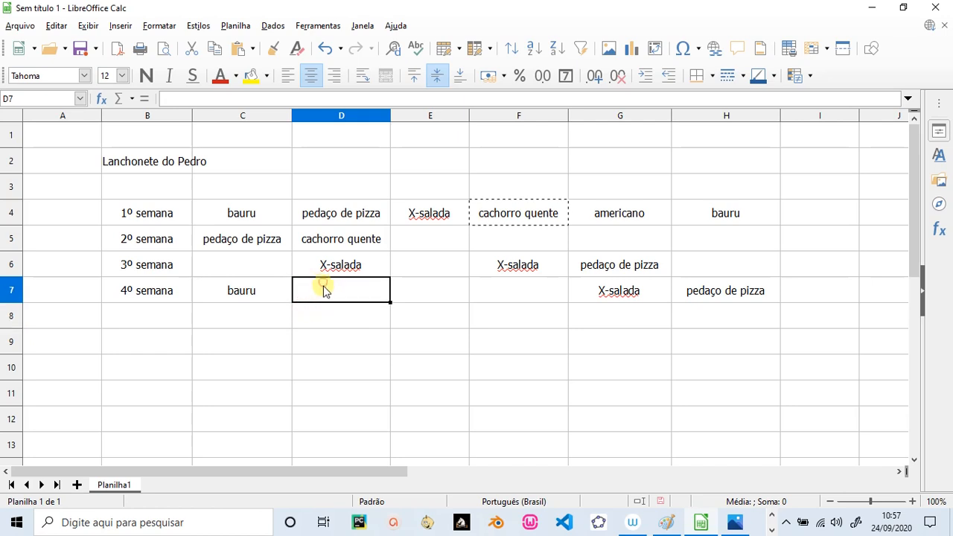
{"action": "key", "text": "ctrl+v"}
{"action": "left_click", "coordinate": [434, 296]}
{"action": "key", "text": "ctrl+v"}
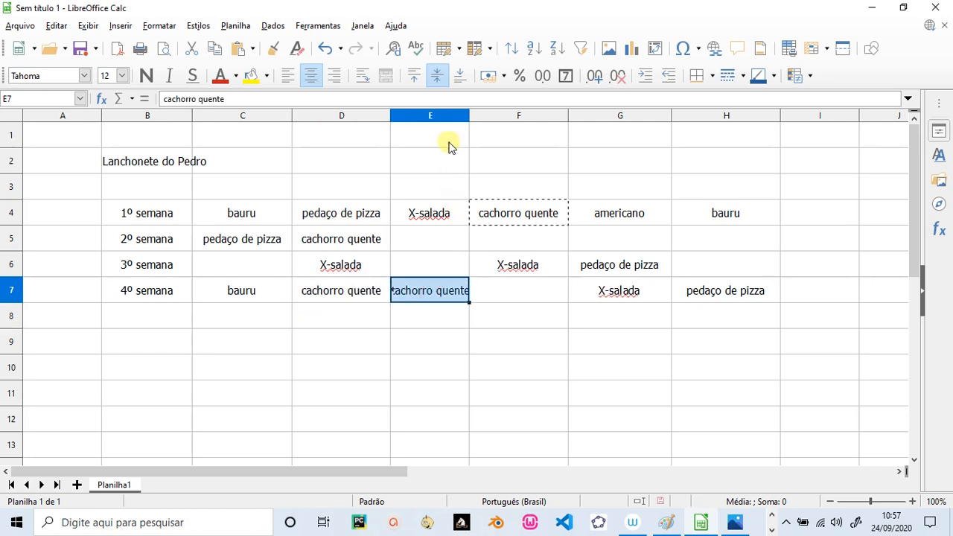
{"action": "left_click_drag", "start_coordinate": [470, 116], "coordinate": [487, 116]}
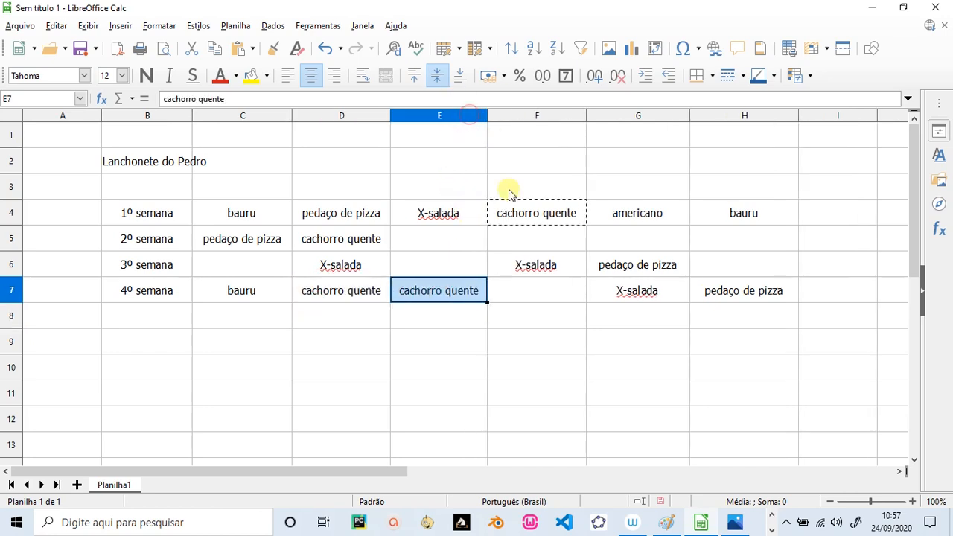
Paste "cachorro quente" into cells G5 and H6
{"action": "left_click", "coordinate": [623, 238]}
{"action": "key", "text": "ctrl+v"}
{"action": "left_click", "coordinate": [716, 265]}
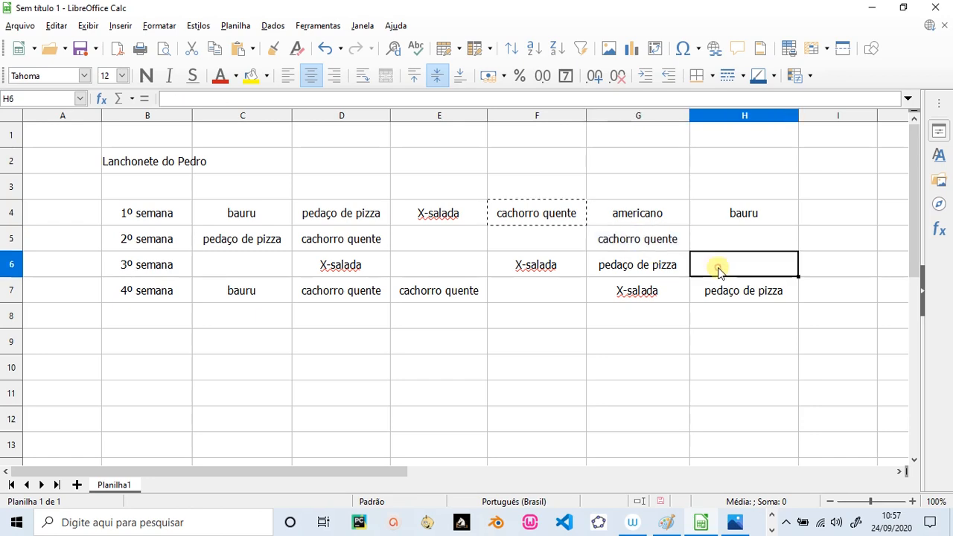
{"action": "key", "text": "ctrl+v"}
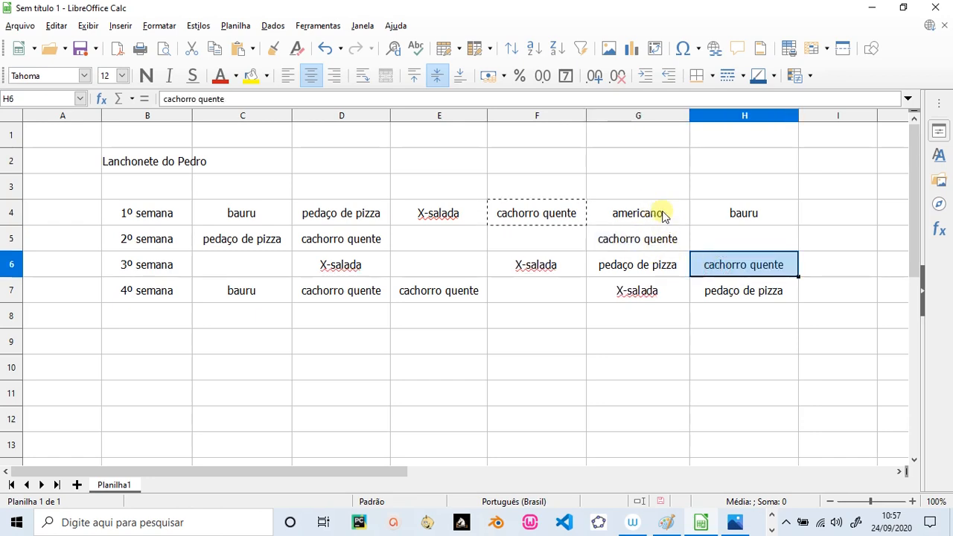
Copy "X-salada" from cell E4 into cells C6, E5, E6 and F7
{"action": "left_click", "coordinate": [731, 213]}
{"action": "left_click", "coordinate": [460, 216]}
{"action": "key", "text": "ctrl+c"}
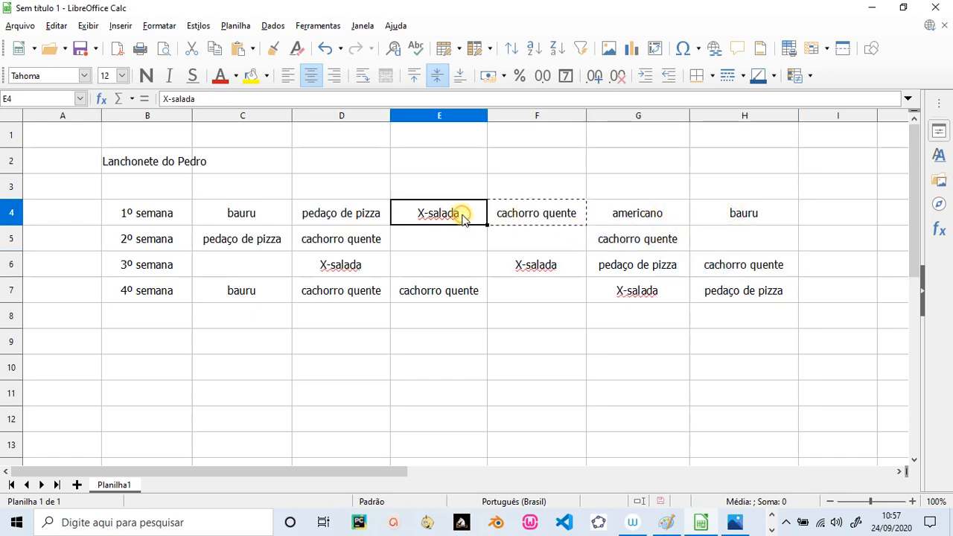
{"action": "left_click", "coordinate": [261, 256]}
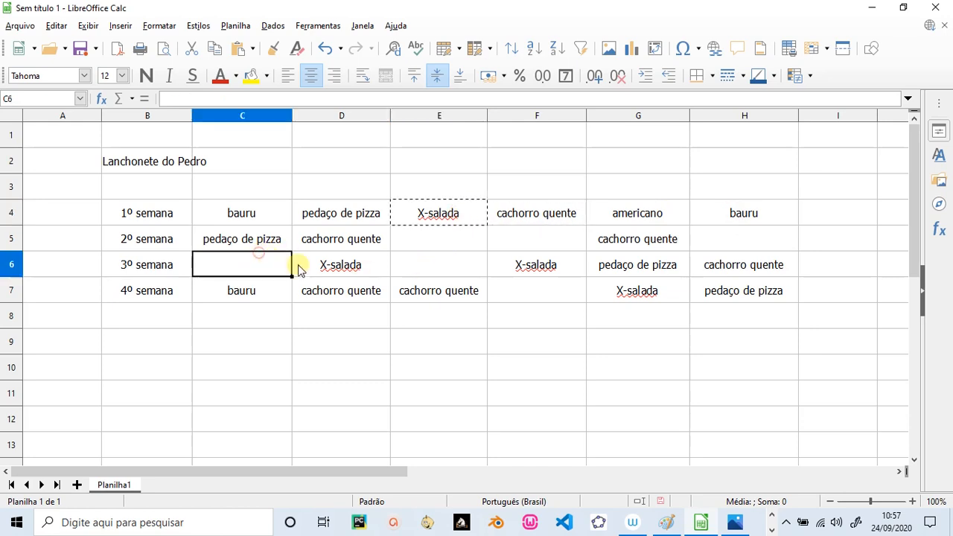
{"action": "key", "text": "ctrl+v"}
{"action": "left_click_drag", "start_coordinate": [402, 267], "coordinate": [451, 249]}
{"action": "key", "text": "ctrl+v"}
{"action": "left_click", "coordinate": [542, 294]}
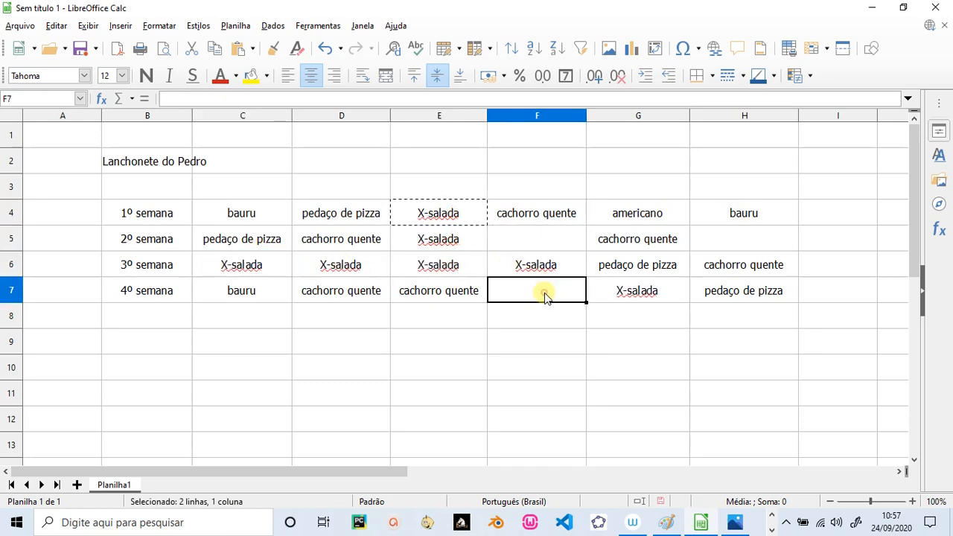
{"action": "key", "text": "ctrl+v"}
Copy "bauru" from cell C4 into the remaining second-week cells F5 and H5
{"action": "left_click", "coordinate": [281, 213]}
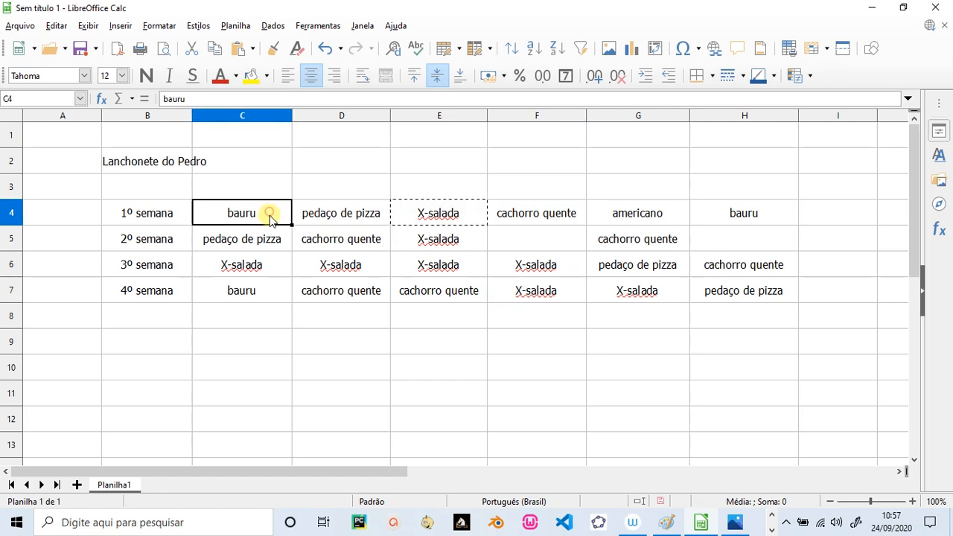
{"action": "key", "text": "ctrl+c"}
{"action": "left_click", "coordinate": [521, 244]}
{"action": "key", "text": "ctrl+v"}
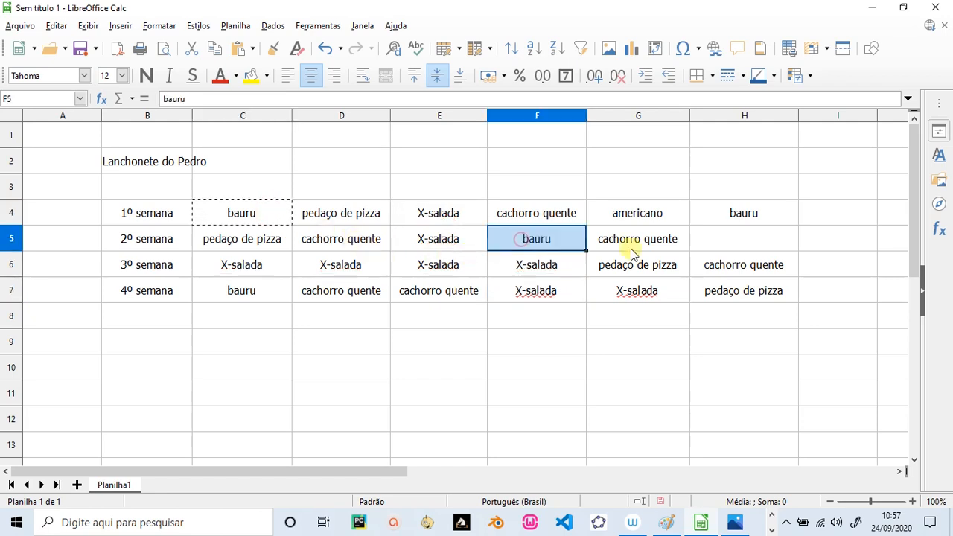
{"action": "left_click", "coordinate": [711, 242]}
{"action": "key", "text": "ctrl+v"}
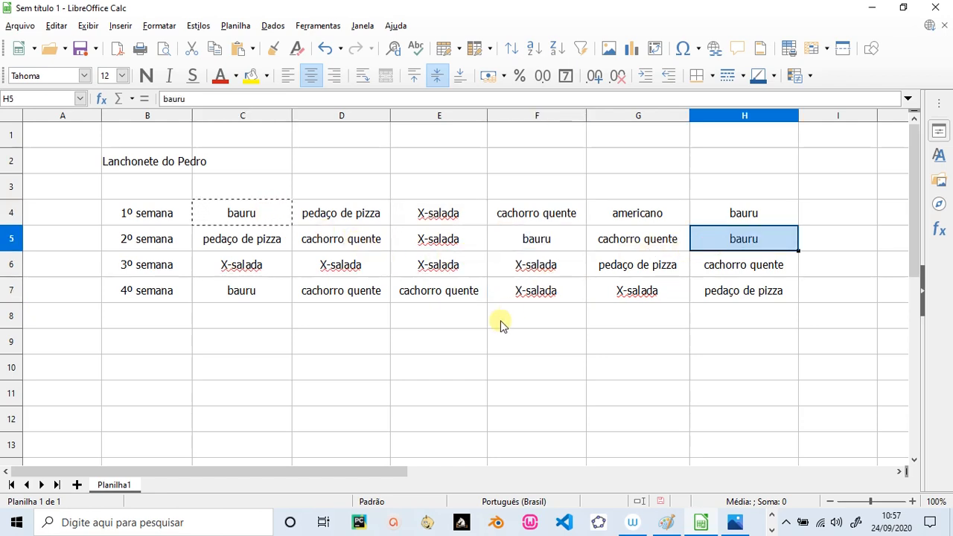
Clear the copy marker around cell C4 and select cell C10 below the table
{"action": "left_click_drag", "start_coordinate": [491, 333], "coordinate": [480, 347]}
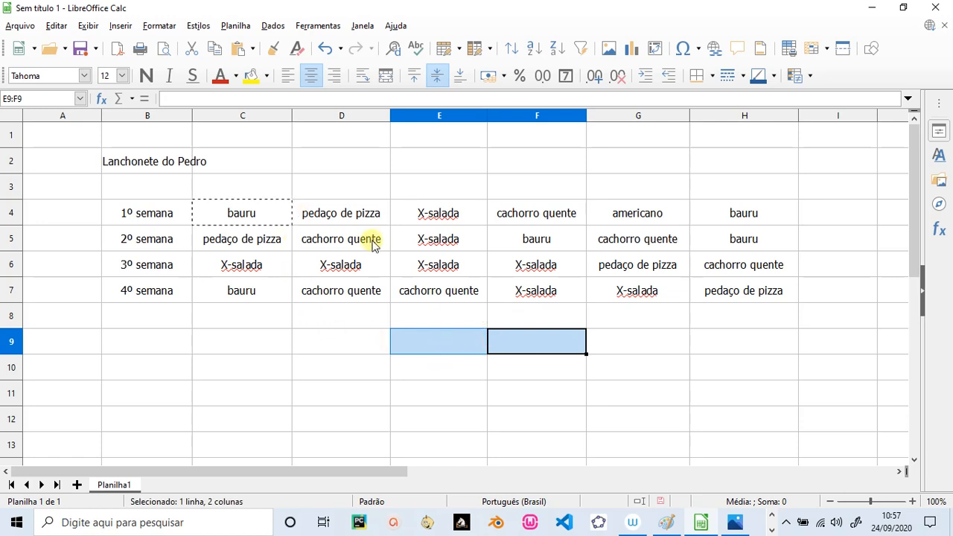
{"action": "left_click", "coordinate": [341, 336]}
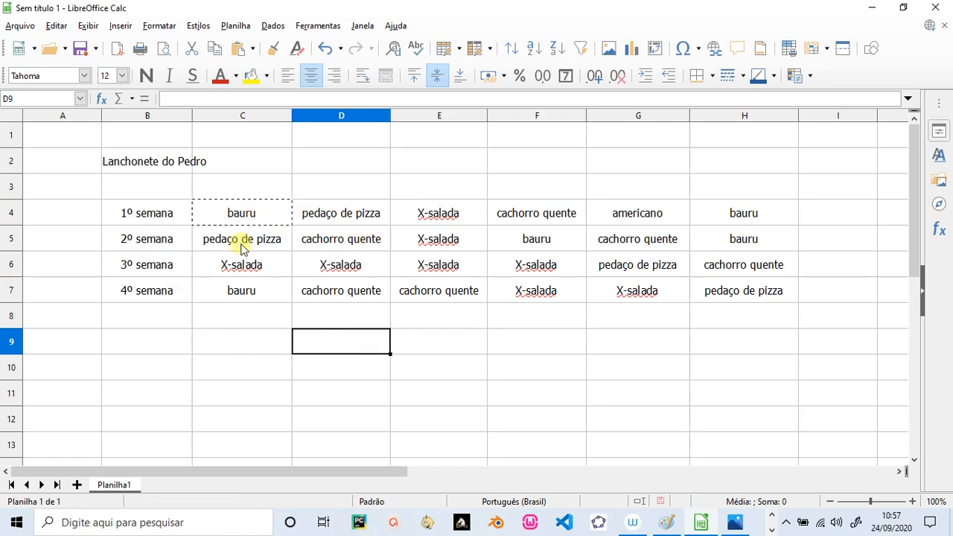
{"action": "key", "text": "Escape"}
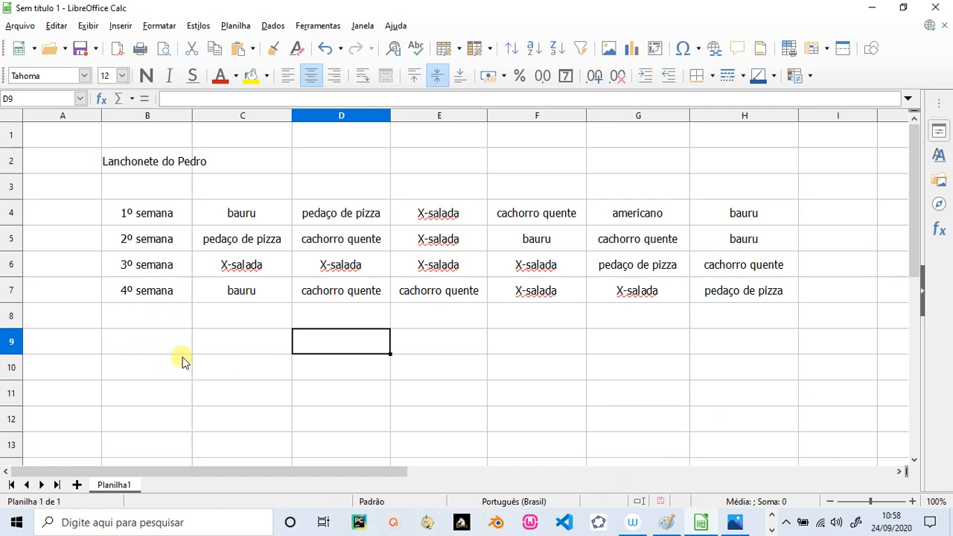
{"action": "left_click", "coordinate": [219, 369]}
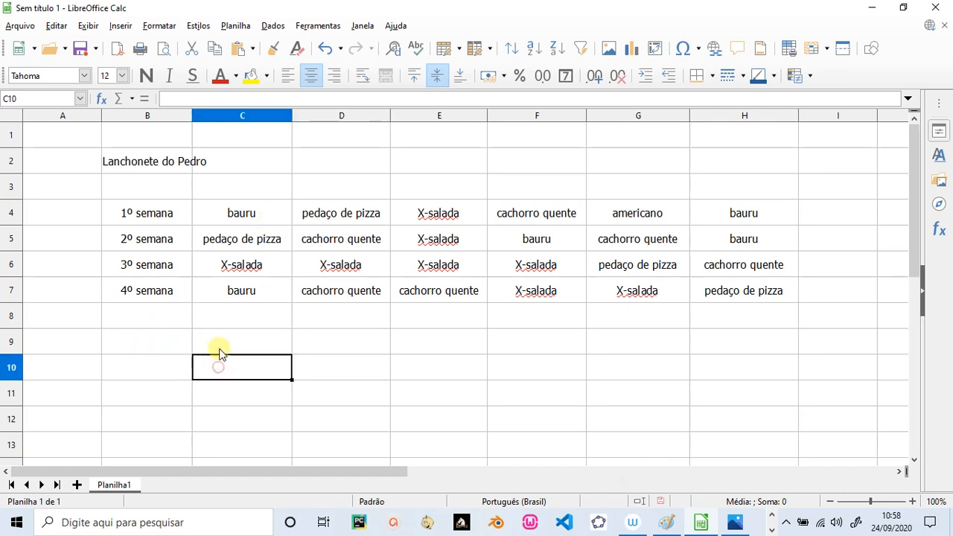
Enter the headers "produto", "valor unitário" and "subtotal" in cells C10, D10 and E10
{"action": "type", "text": "pr"}
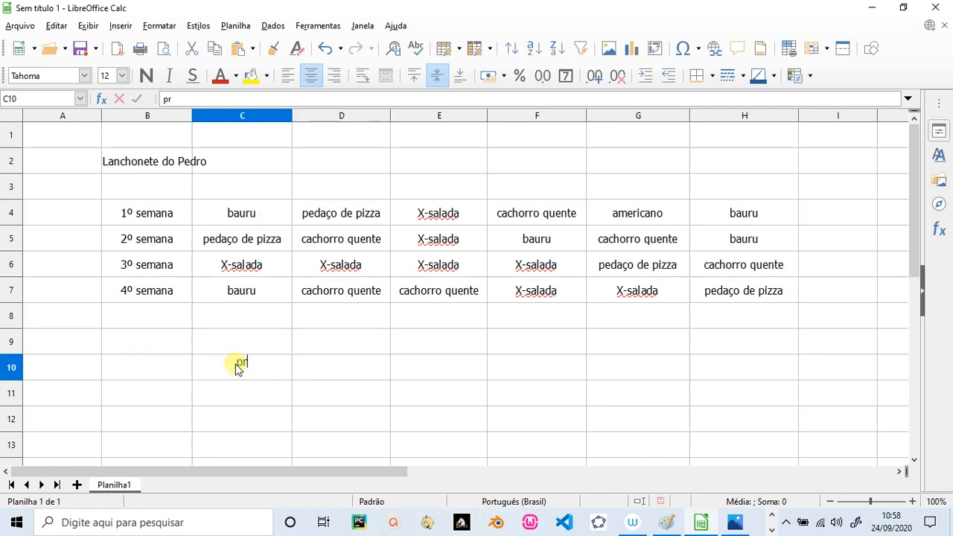
{"action": "type", "text": "oduto"}
{"action": "left_click", "coordinate": [333, 372]}
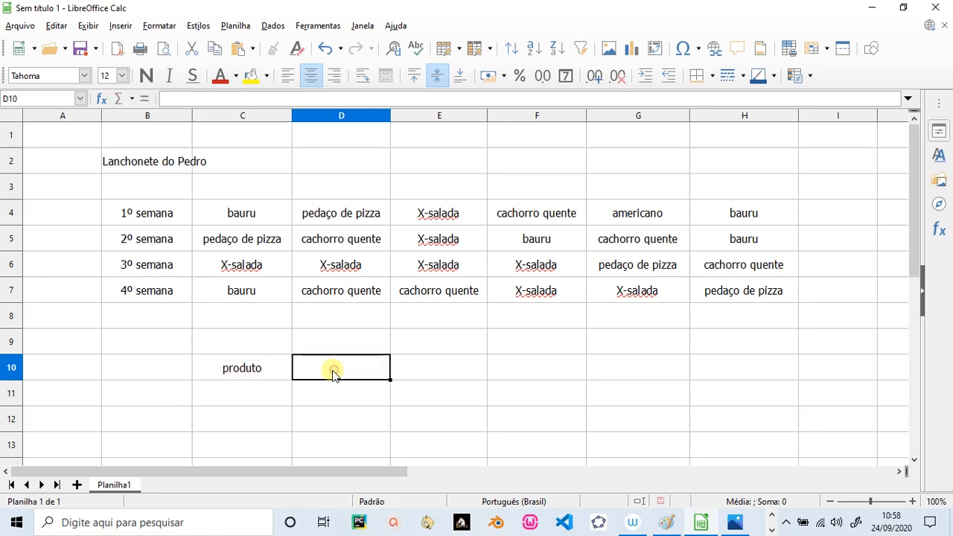
{"action": "type", "text": "valor "}
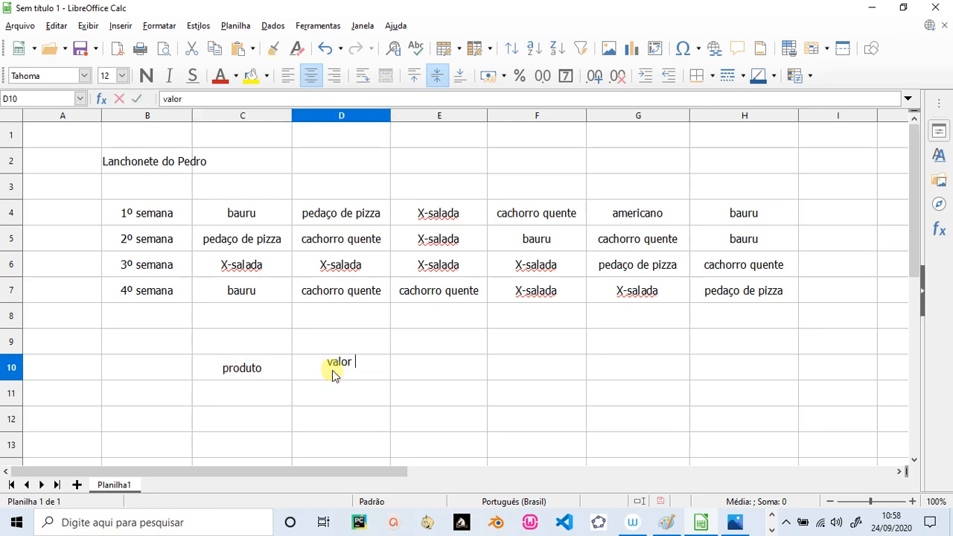
{"action": "type", "text": "unitário"}
{"action": "left_click", "coordinate": [416, 370]}
{"action": "type", "text": "sy"}
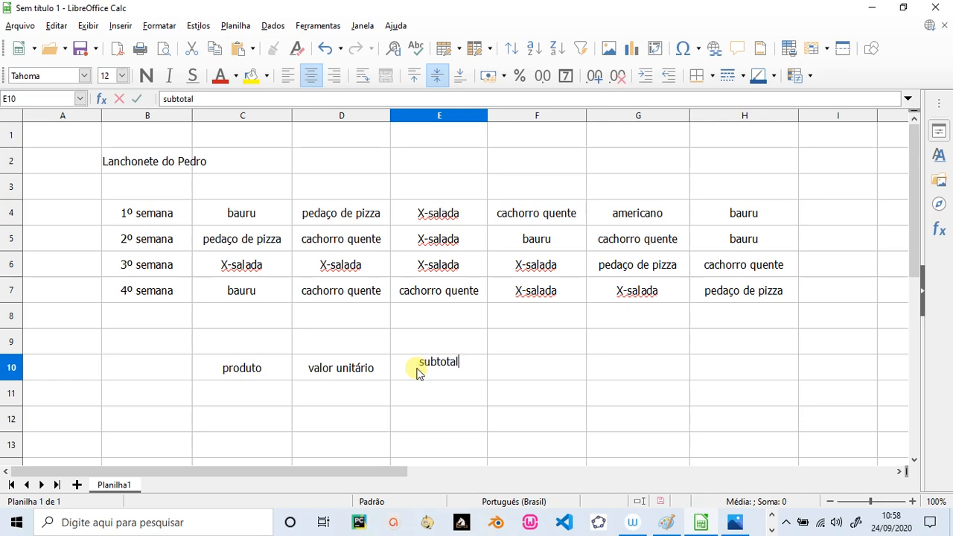
Enter the header "número" in cell B10, before the "produto" header
{"action": "scroll", "coordinate": [485, 417], "scroll_direction": "down", "scroll_amount": 2}
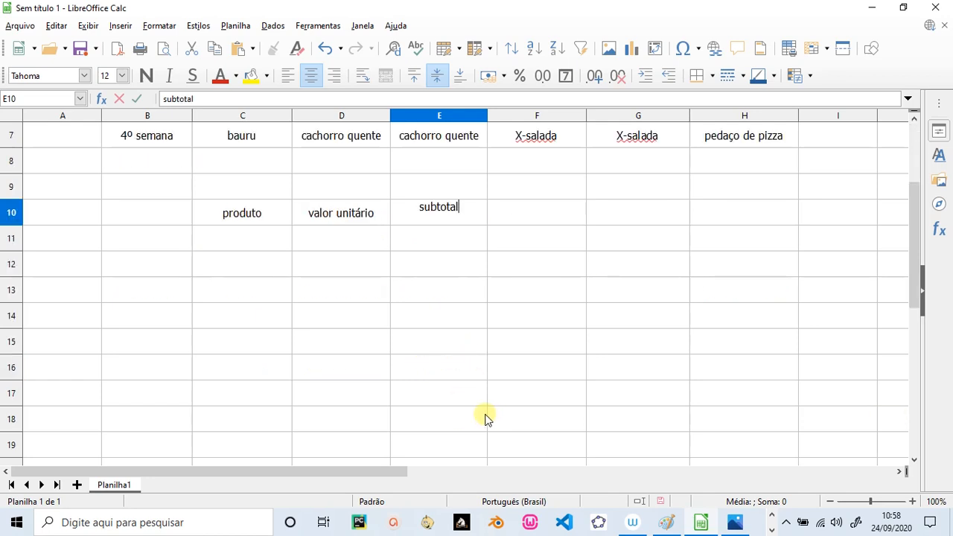
{"action": "left_click", "coordinate": [167, 215]}
{"action": "type", "text": "nú"}
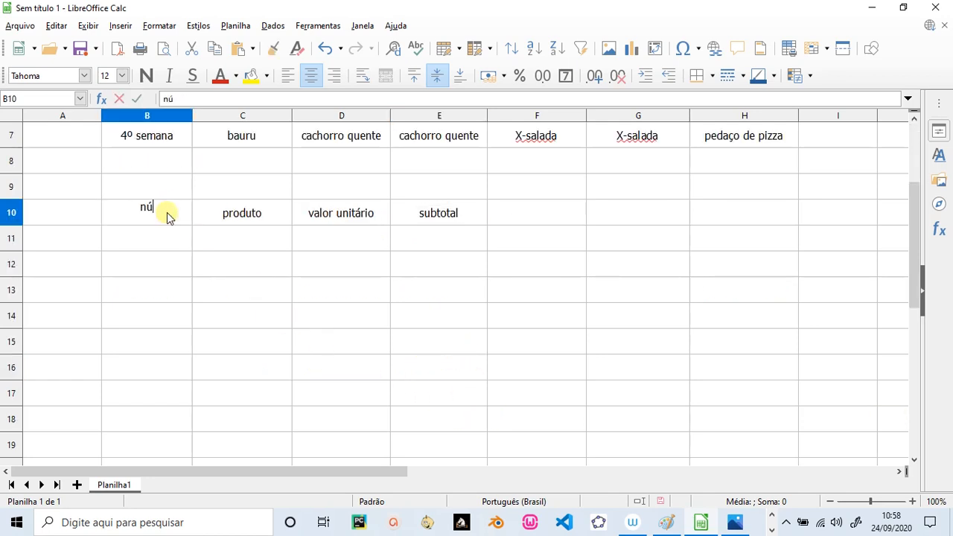
{"action": "type", "text": "me"}
{"action": "key", "text": "BackSpace"}
{"action": "type", "text": "mero"}
{"action": "left_click", "coordinate": [301, 370]}
Make the text of the entire sheet bold
{"action": "scroll", "coordinate": [301, 370], "scroll_direction": "up", "scroll_amount": 2}
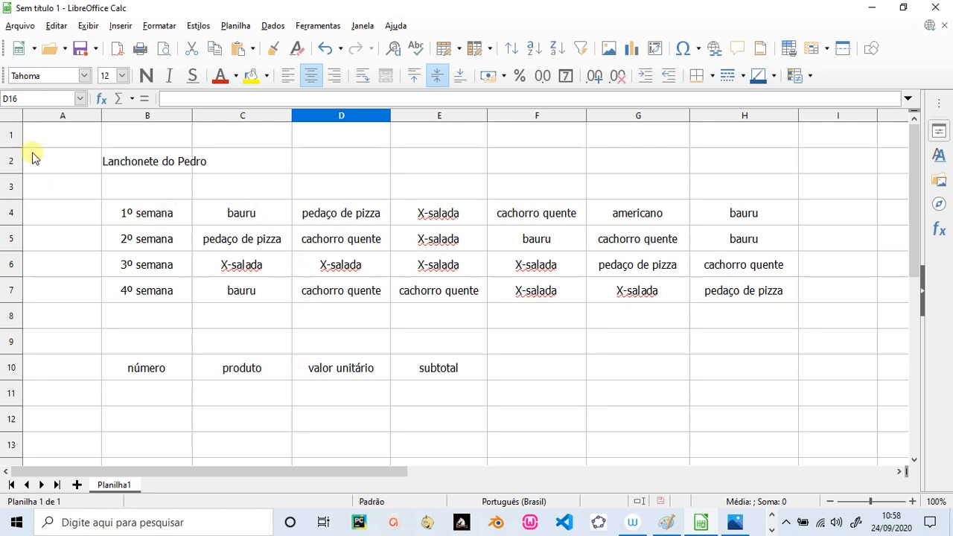
{"action": "left_click", "coordinate": [10, 115]}
{"action": "left_click", "coordinate": [146, 76]}
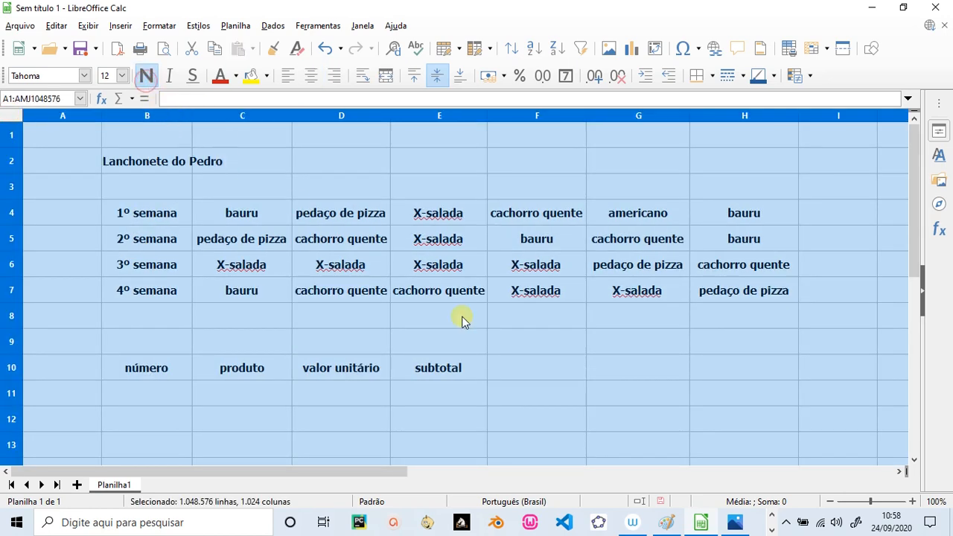
{"action": "left_click", "coordinate": [521, 367]}
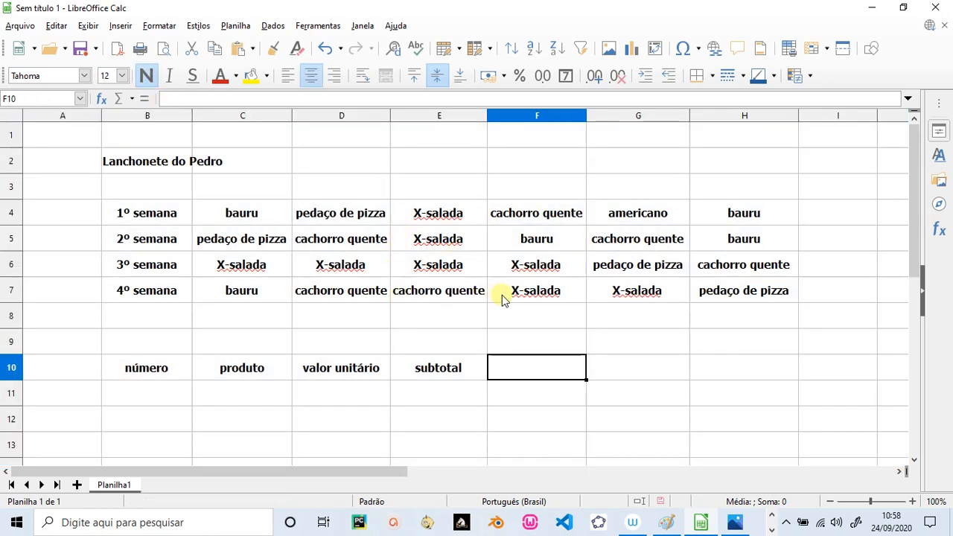
Try to enter 1 in cell B12 as the first product number
{"action": "scroll", "coordinate": [282, 318], "scroll_direction": "down", "scroll_amount": 1}
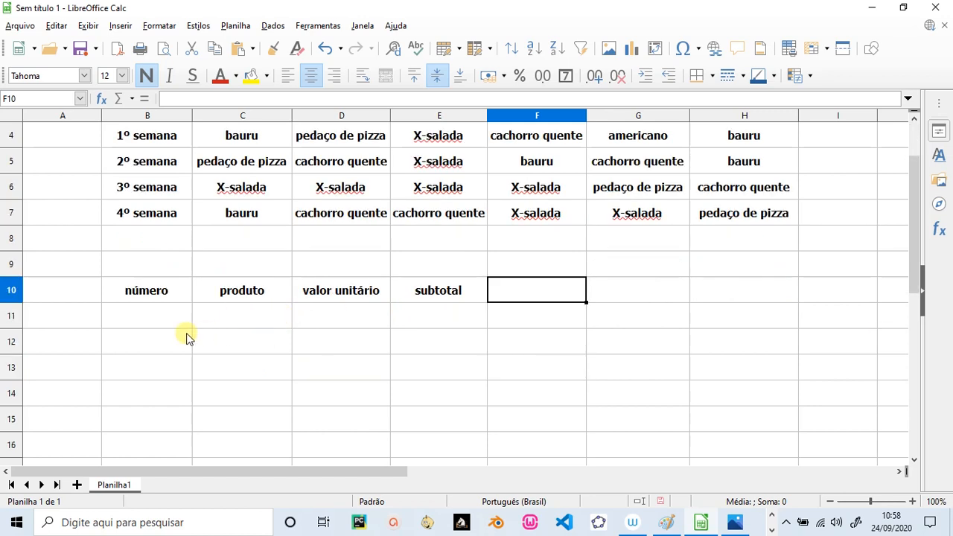
{"action": "left_click", "coordinate": [167, 335]}
{"action": "type", "text": "1"}
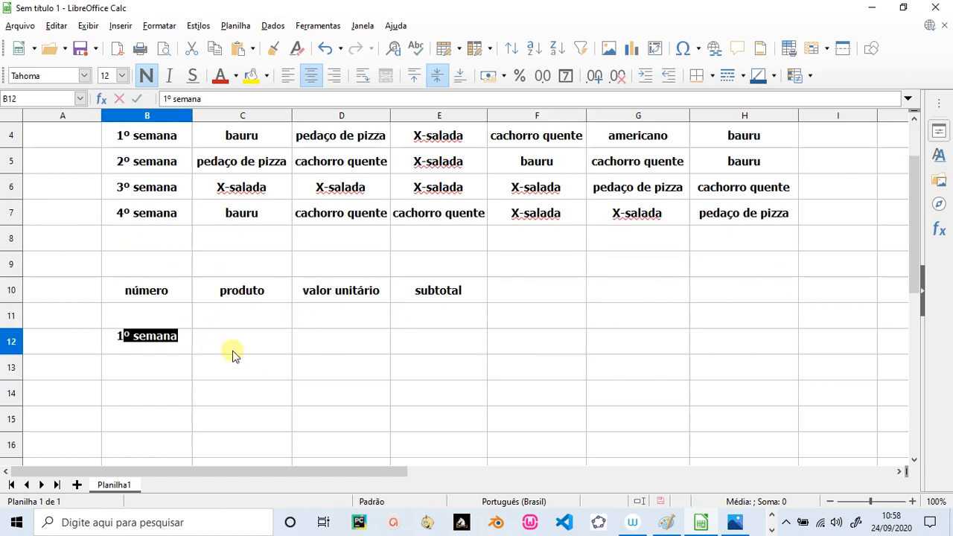
{"action": "key", "text": "Return"}
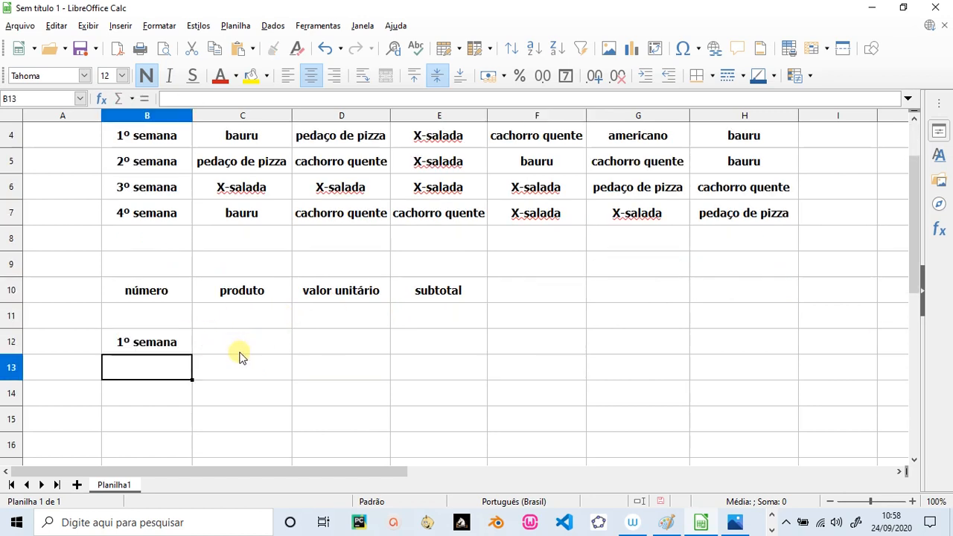
{"action": "left_click", "coordinate": [187, 343]}
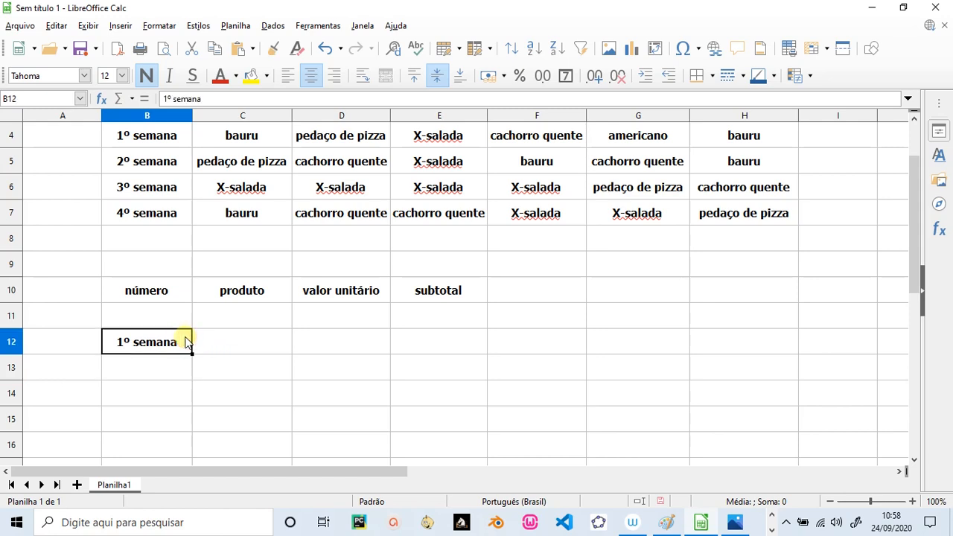
{"action": "type", "text": "1"}
{"action": "key", "text": "Return"}
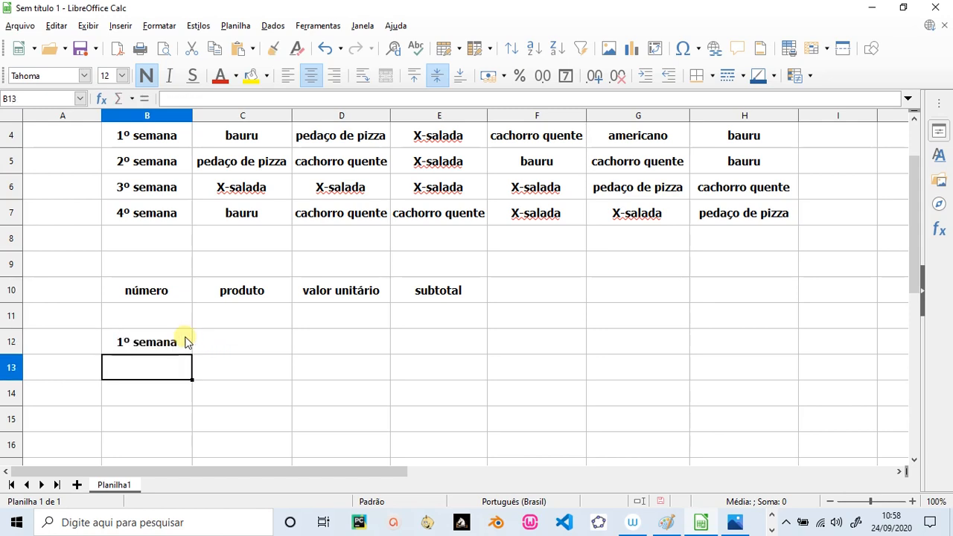
Replace the content of cell B12 with only 1 and enter "bauru" in cell C12
{"action": "left_click", "coordinate": [186, 342]}
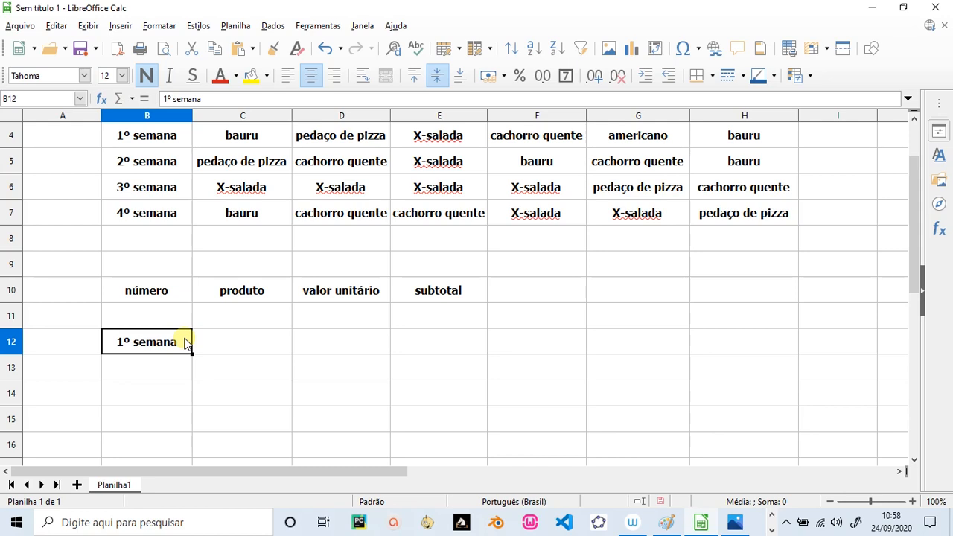
{"action": "type", "text": "1"}
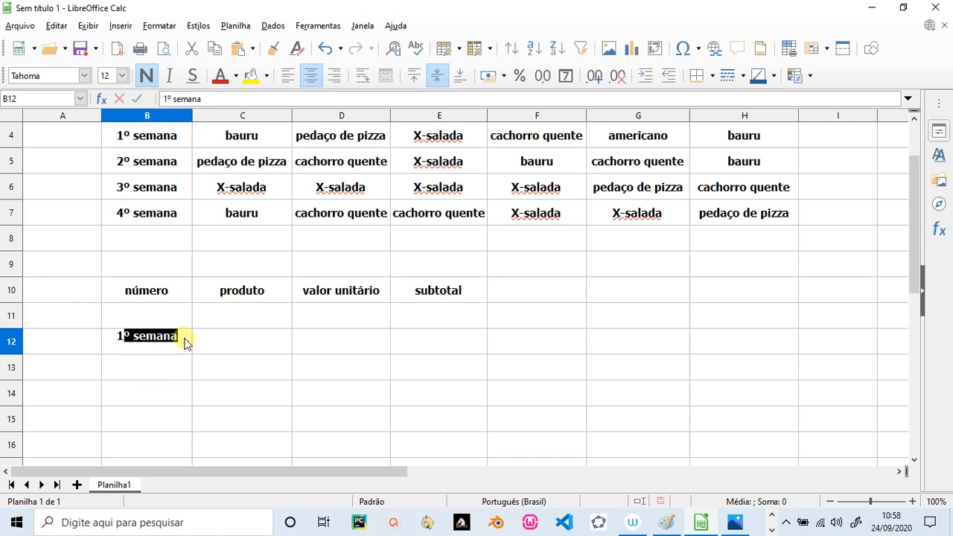
{"action": "key", "text": "Delete"}
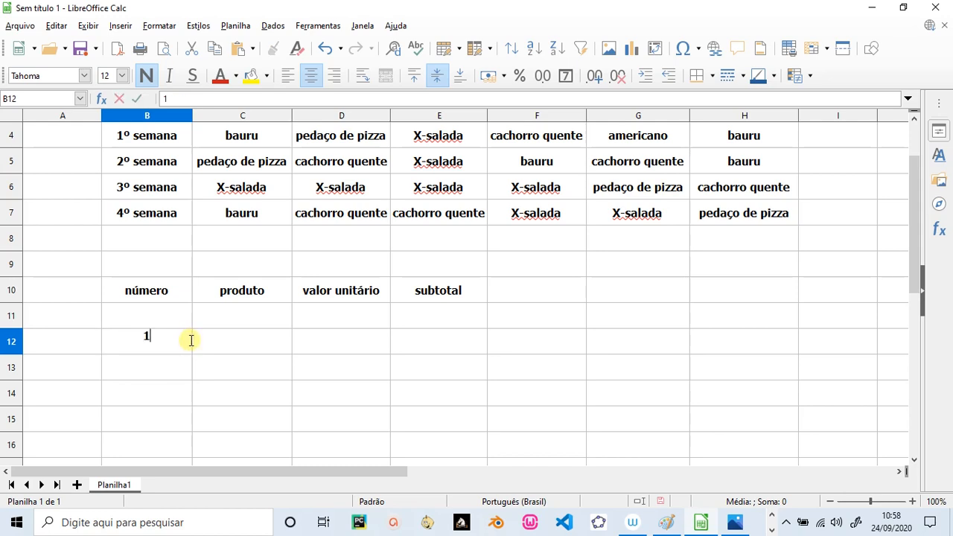
{"action": "left_click", "coordinate": [221, 346]}
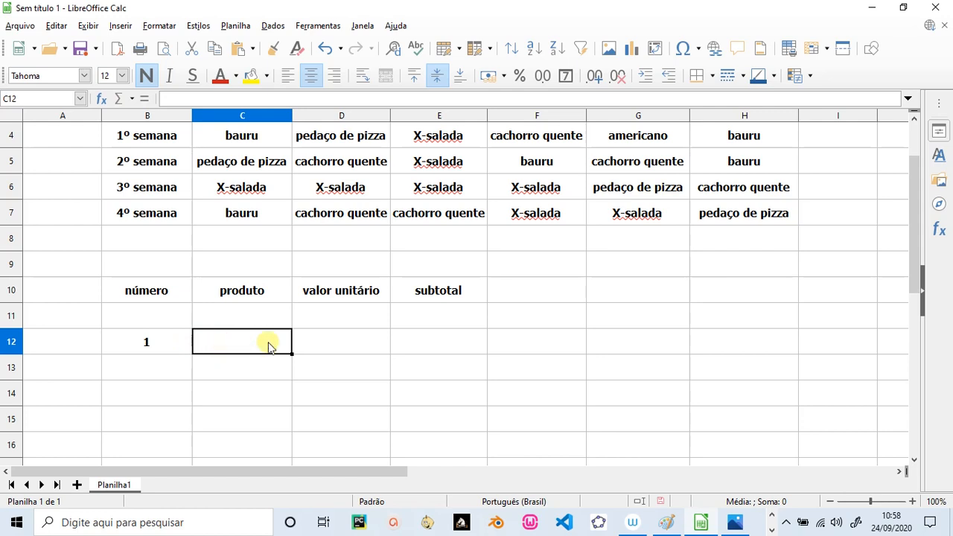
{"action": "type", "text": "bauru"}
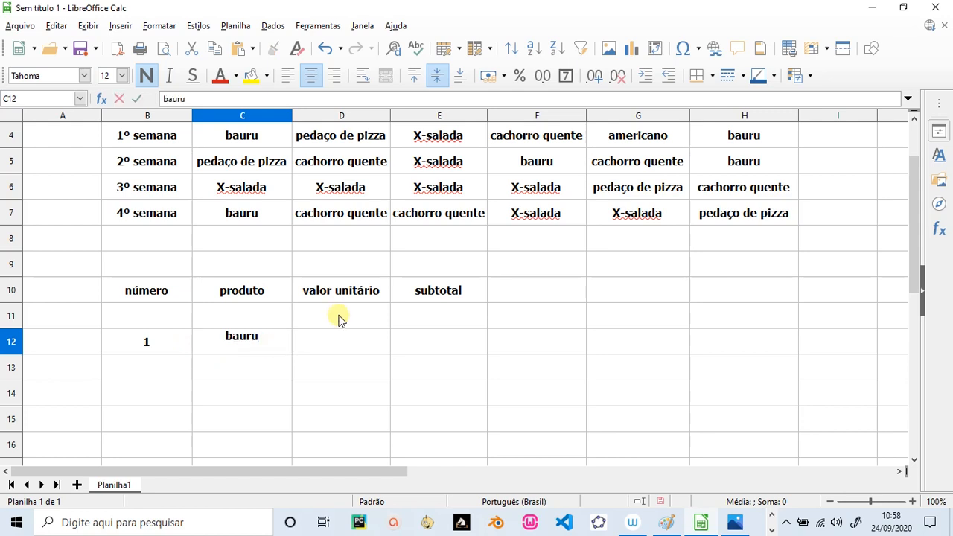
Enter only the number 2 in cell B13, without any autocompleted text
{"action": "scroll", "coordinate": [311, 357], "scroll_direction": "down", "scroll_amount": 1}
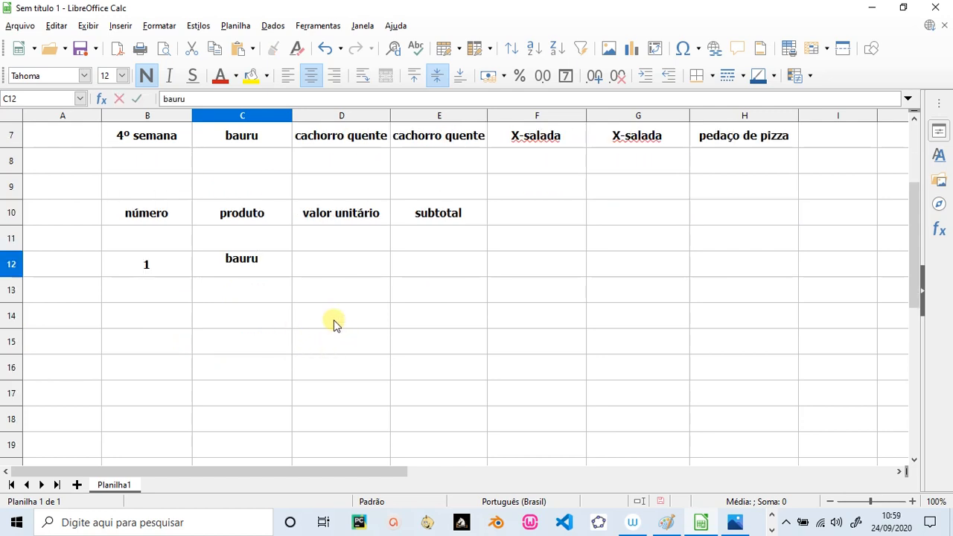
{"action": "mouse_move", "coordinate": [912, 271]}
{"action": "left_mouse_down"}
{"action": "mouse_move", "coordinate": [912, 221]}
{"action": "mouse_move", "coordinate": [912, 252]}
{"action": "left_mouse_up"}
{"action": "left_click", "coordinate": [154, 321]}
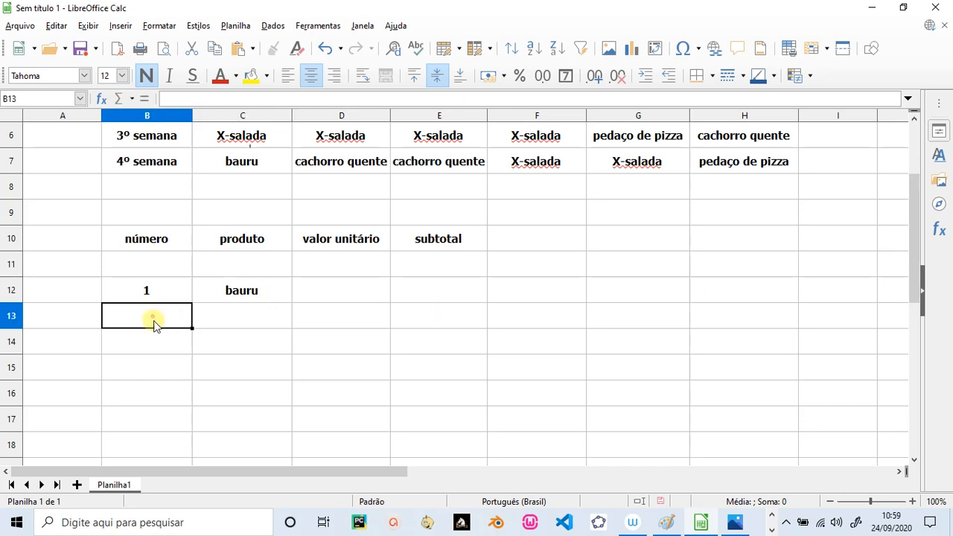
{"action": "type", "text": "2"}
{"action": "key", "text": "Delete"}
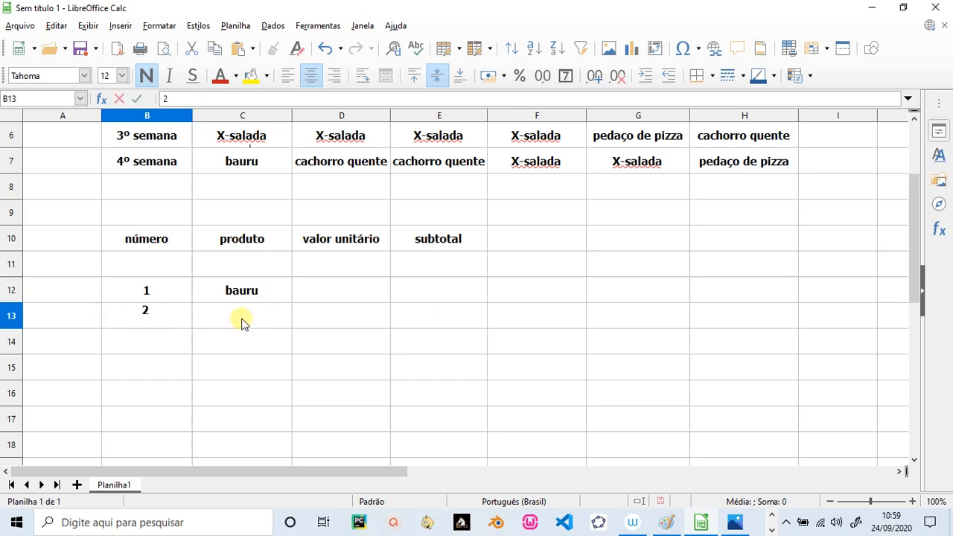
Enter "pedaço de pizza" in cell C13 as the second product
{"action": "left_click", "coordinate": [242, 322]}
{"action": "type", "text": "pi"}
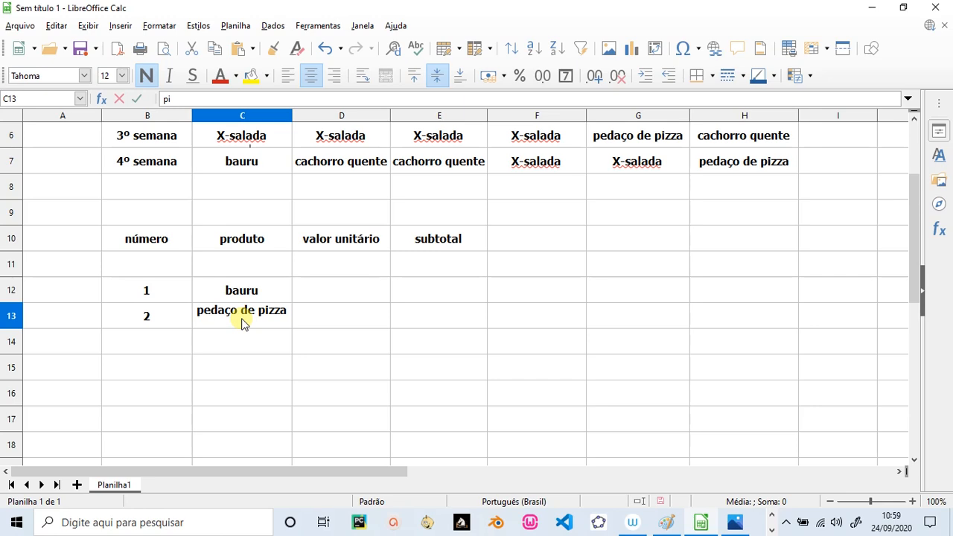
{"action": "left_click", "coordinate": [342, 335]}
{"action": "left_click", "coordinate": [256, 327]}
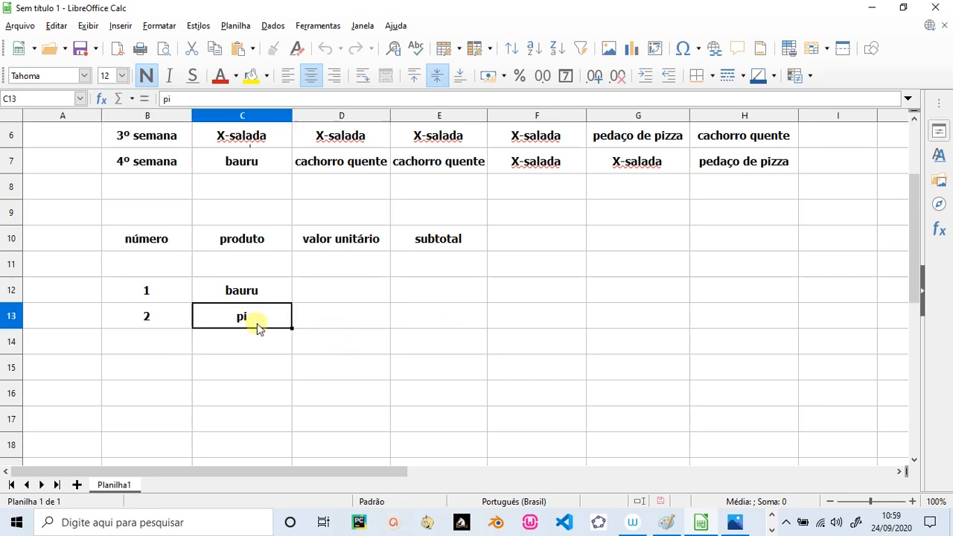
{"action": "type", "text": "pedaço de pizza"}
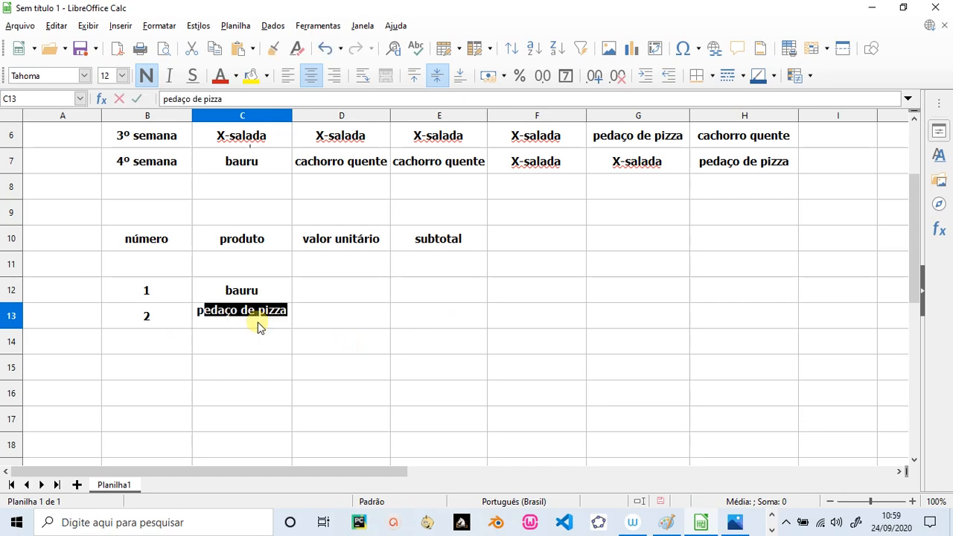
{"action": "key", "text": "Right"}
{"action": "key", "text": "Right"}
{"action": "key", "text": "Right"}
{"action": "key", "text": "Right"}
{"action": "key", "text": "Right"}
{"action": "key", "text": "Down"}
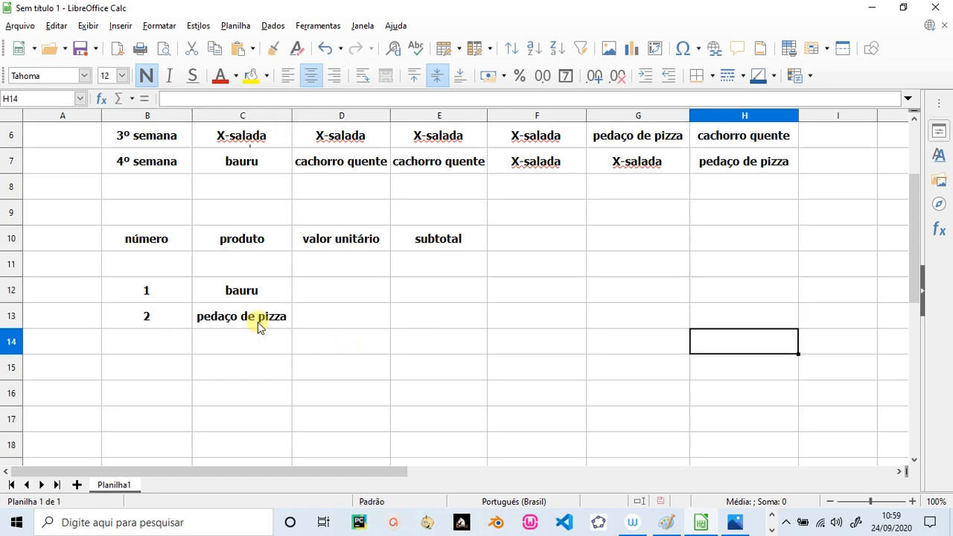
Extend the number series from cell B13 down to B17 to fill in 3 through 6
{"action": "left_click", "coordinate": [214, 363]}
{"action": "left_click", "coordinate": [144, 346]}
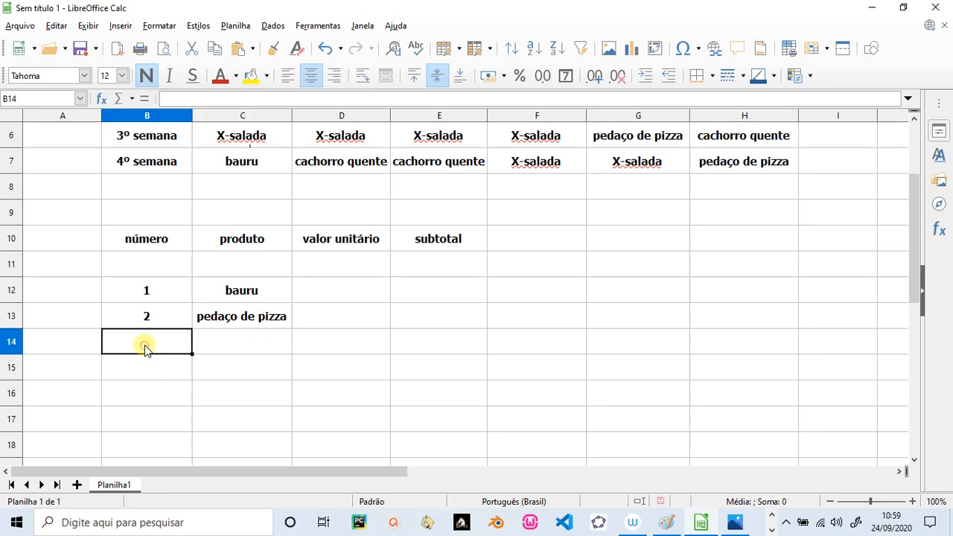
{"action": "left_click", "coordinate": [160, 318]}
{"action": "left_click_drag", "start_coordinate": [190, 329], "coordinate": [181, 431]}
{"action": "left_click", "coordinate": [294, 398]}
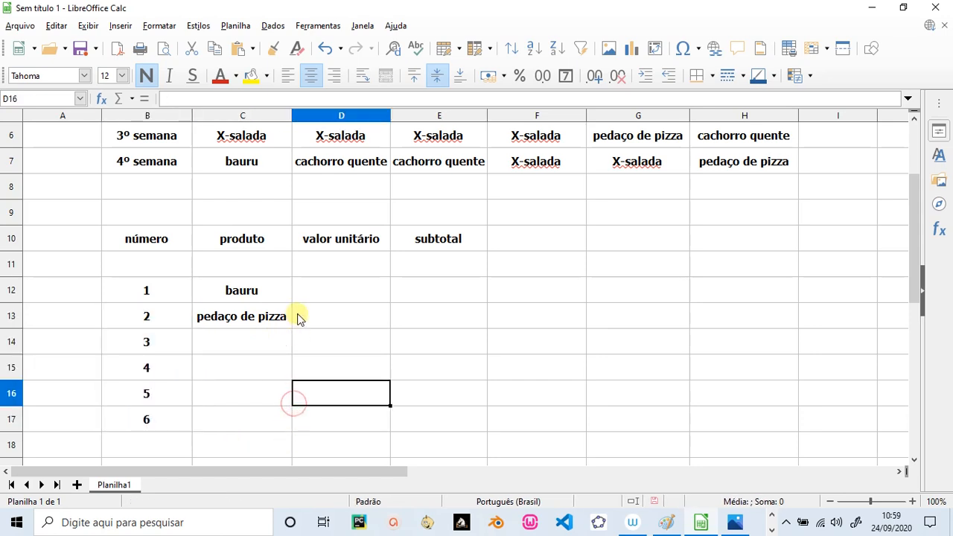
Copy "X-salada" from cell C6 into cell C14 as the third product
{"action": "scroll", "coordinate": [288, 343], "scroll_direction": "up", "scroll_amount": 1}
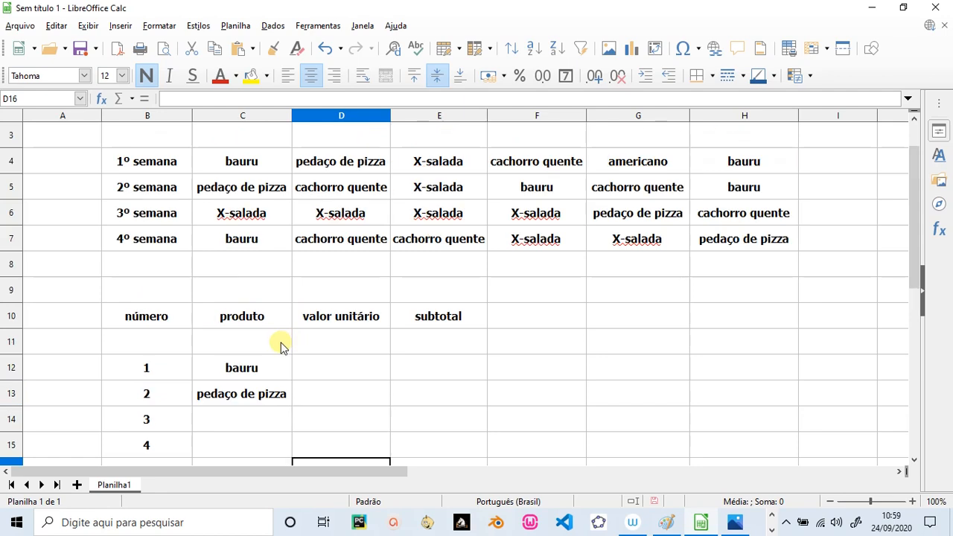
{"action": "left_click", "coordinate": [254, 218]}
{"action": "key", "text": "ctrl+c"}
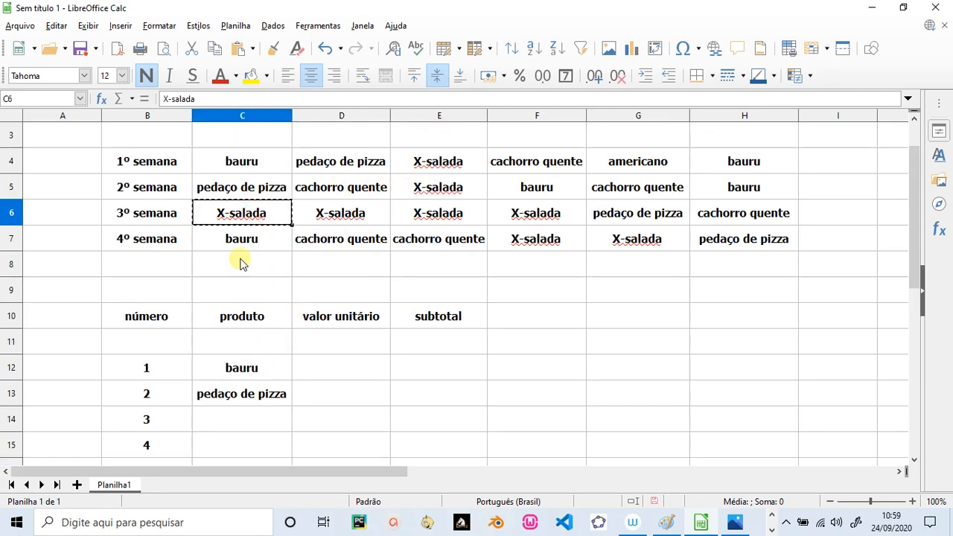
{"action": "scroll", "coordinate": [223, 286], "scroll_direction": "down", "scroll_amount": 1}
{"action": "left_click", "coordinate": [221, 340]}
{"action": "key", "text": "ctrl+v"}
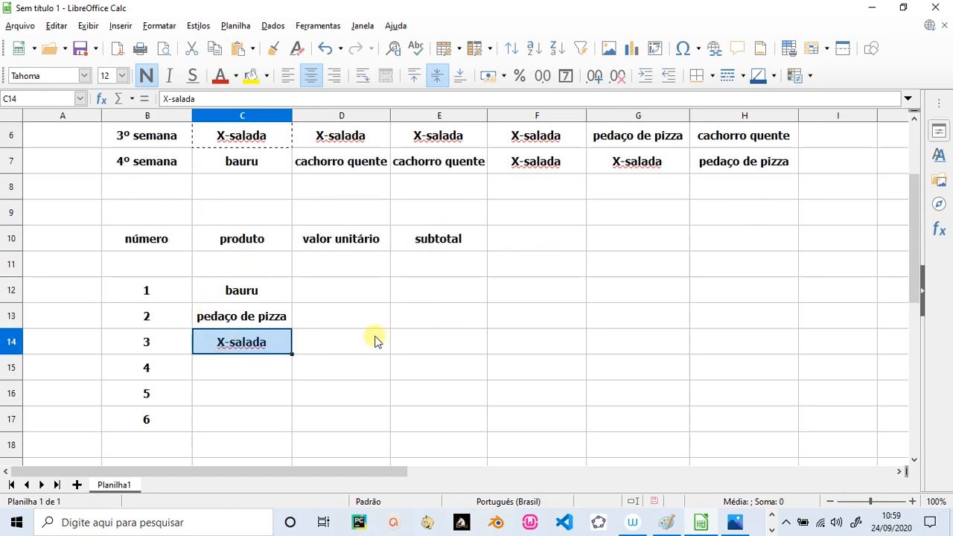
Copy "cachorro quente" from cell E7 into cell C15 as the fourth product
{"action": "left_click", "coordinate": [434, 168]}
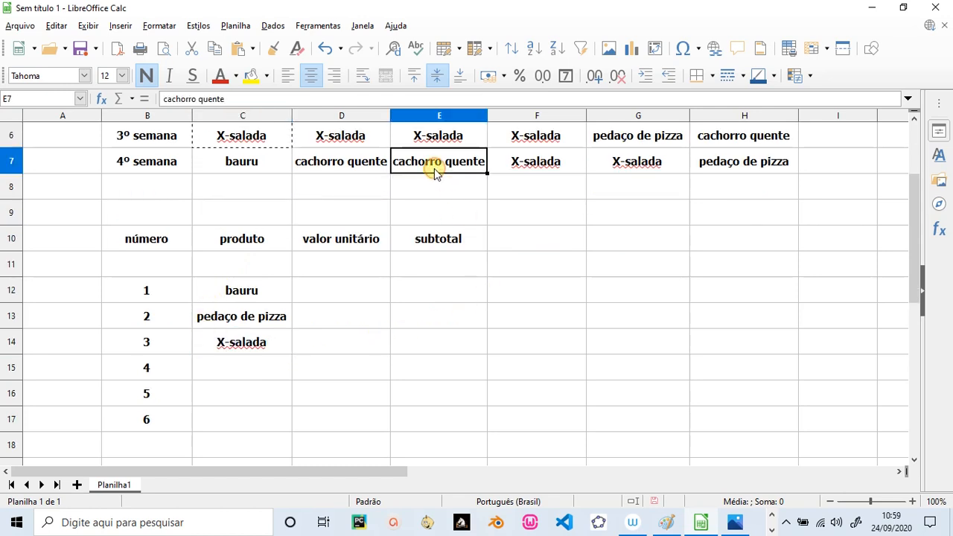
{"action": "key", "text": "ctrl+c"}
{"action": "left_click", "coordinate": [238, 367]}
{"action": "key", "text": "ctrl+v"}
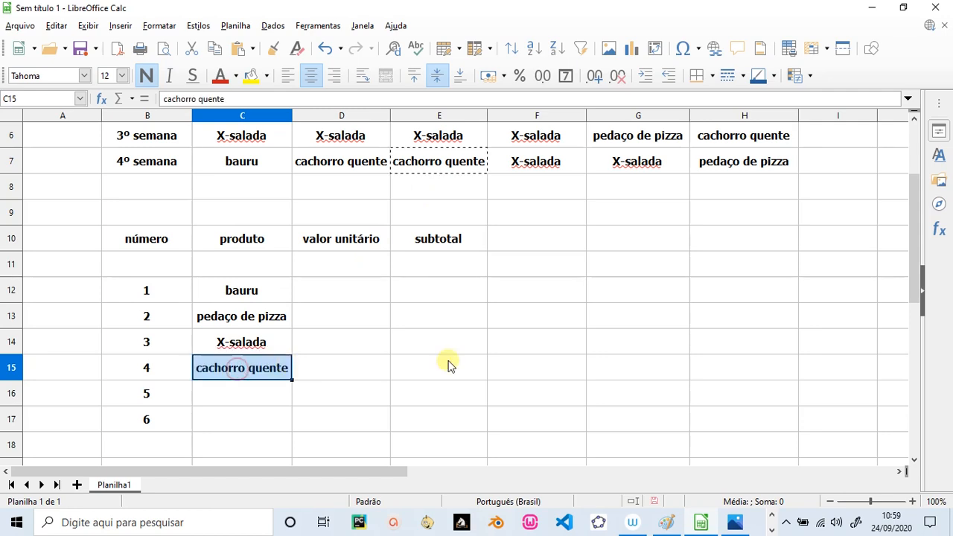
Copy "americano" from cell G4 into cell C16 as the fifth product
{"action": "scroll", "coordinate": [714, 341], "scroll_direction": "up", "scroll_amount": 1}
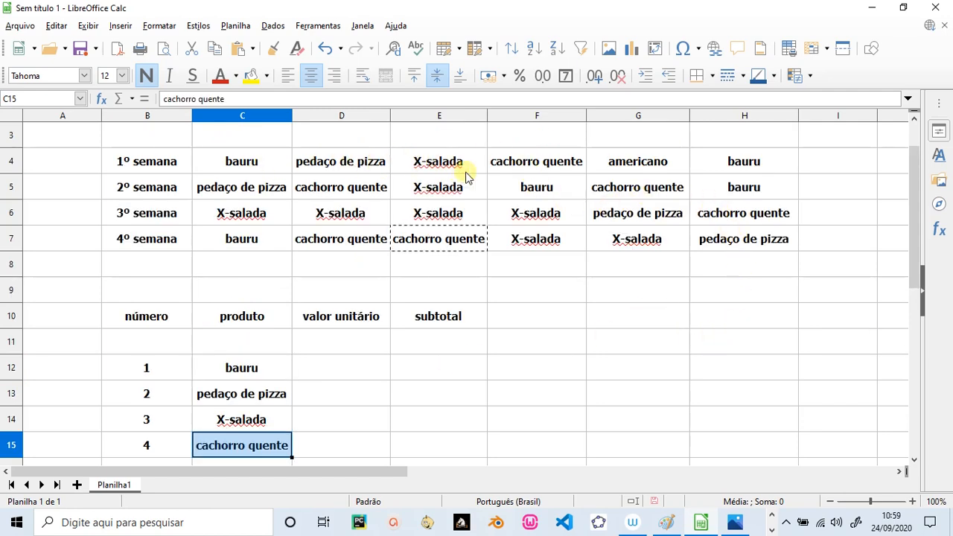
{"action": "left_click", "coordinate": [646, 162]}
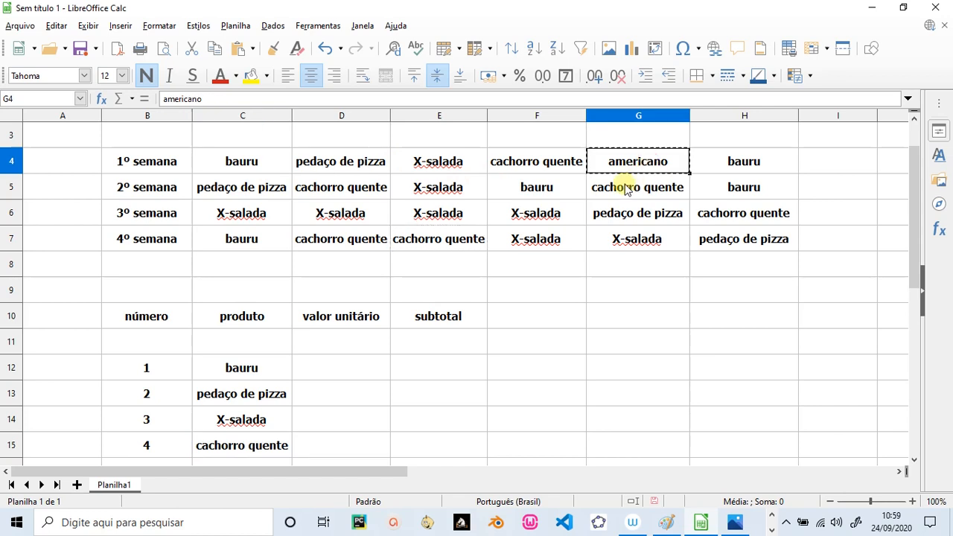
{"action": "scroll", "coordinate": [233, 268], "scroll_direction": "down", "scroll_amount": 1}
{"action": "scroll", "coordinate": [233, 268], "scroll_direction": "down", "scroll_amount": 1}
{"action": "left_click", "coordinate": [234, 311]}
{"action": "key", "text": "ctrl+v"}
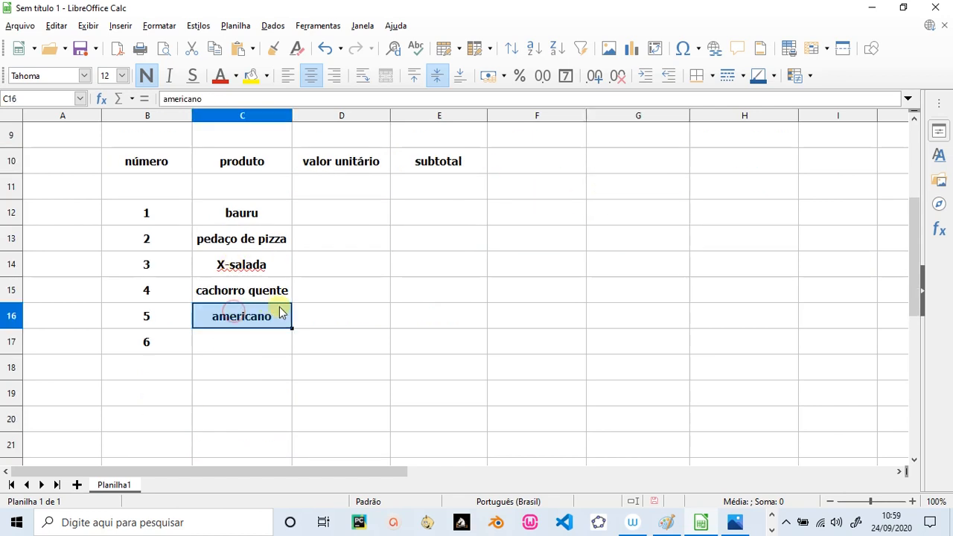
Delete the surplus number 6 from cell B17 of the summary table
{"action": "left_click_drag", "start_coordinate": [906, 283], "coordinate": [914, 216]}
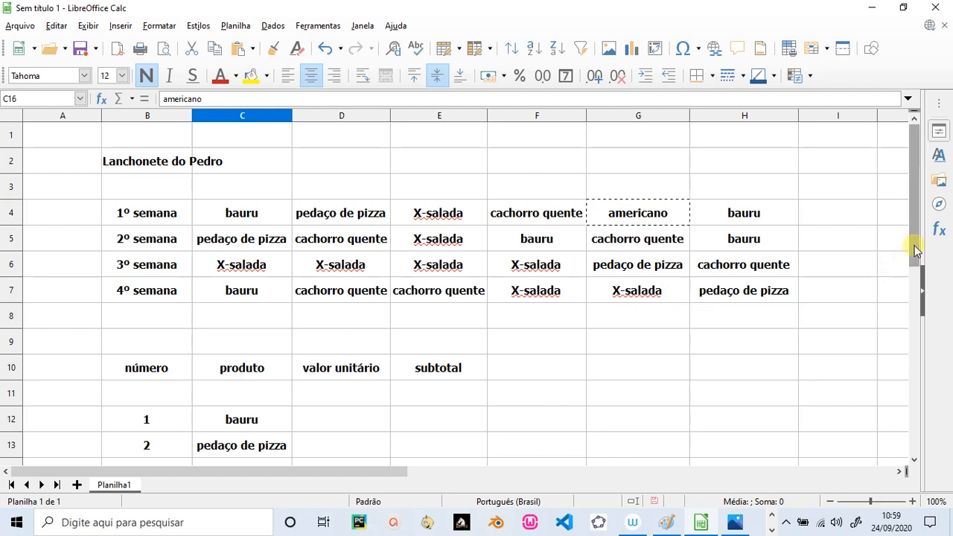
{"action": "left_click_drag", "start_coordinate": [915, 245], "coordinate": [915, 293]}
{"action": "left_click", "coordinate": [154, 422]}
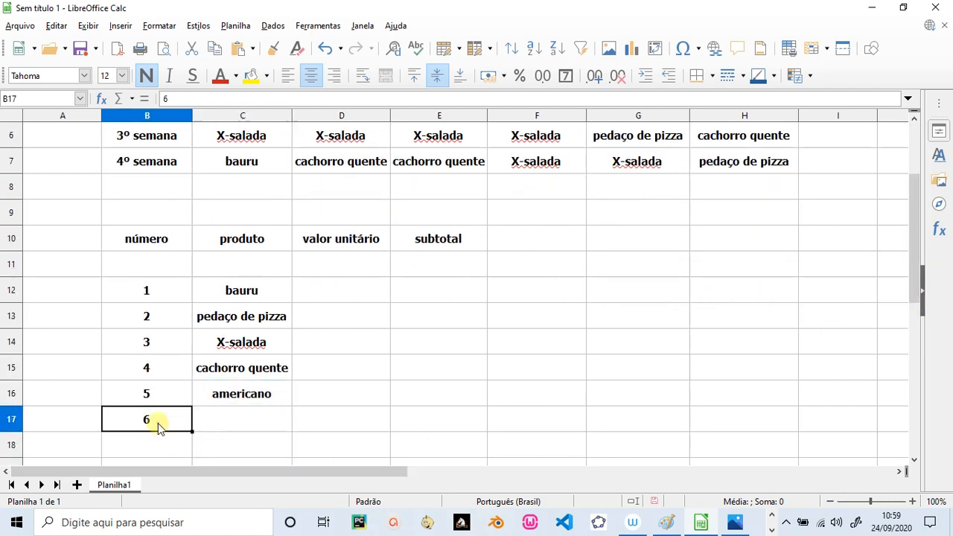
Left-align the product names in cells C12 to C16
{"action": "left_click", "coordinate": [249, 290]}
{"action": "left_click_drag", "start_coordinate": [249, 290], "coordinate": [255, 395]}
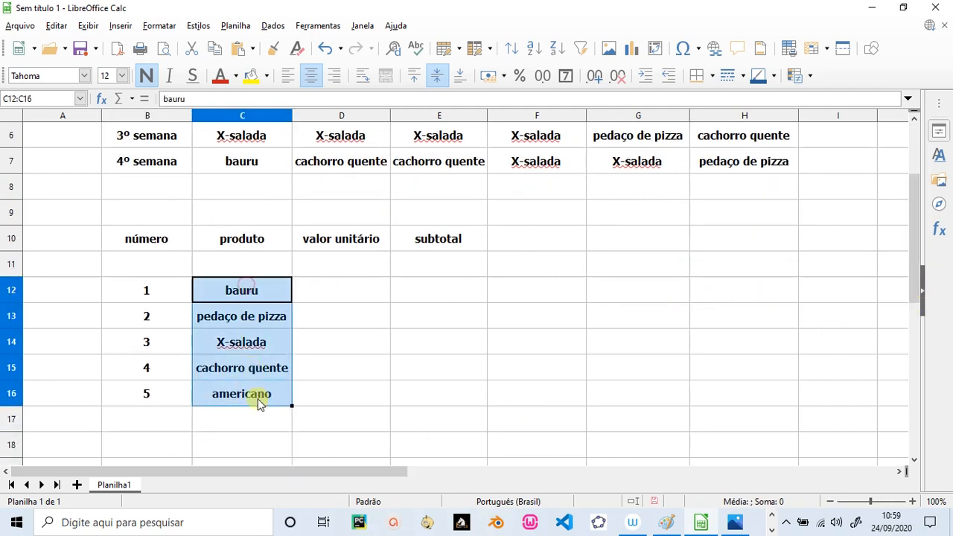
{"action": "left_click", "coordinate": [287, 76]}
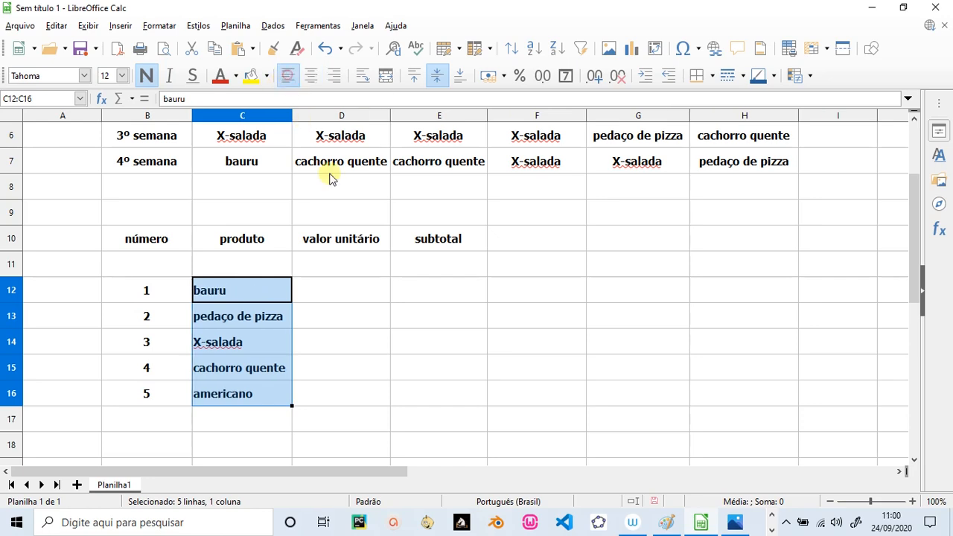
Enter the unit values 5, 4, 6, 4,5 and 7 in cells D12 to D16
{"action": "left_click", "coordinate": [354, 282]}
{"action": "type", "text": "5"}
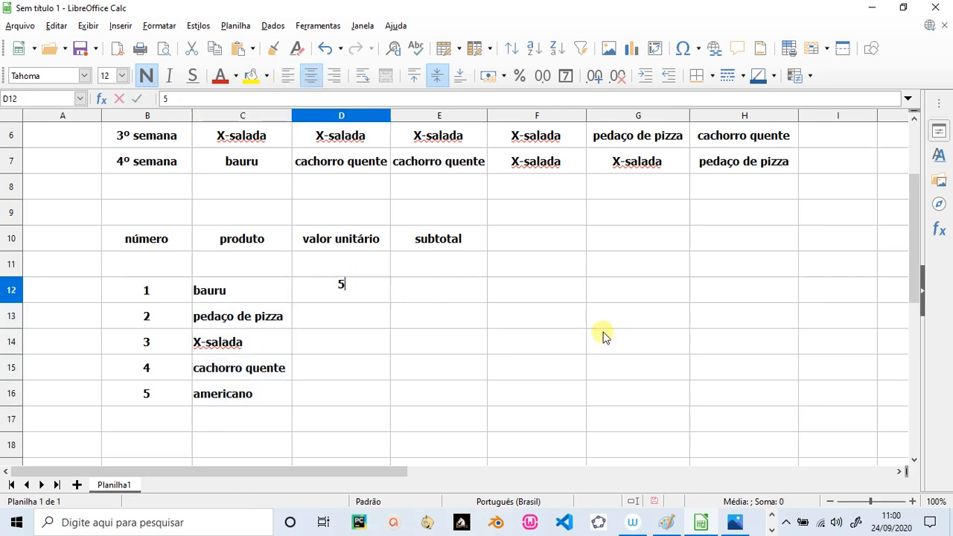
{"action": "left_click", "coordinate": [344, 320]}
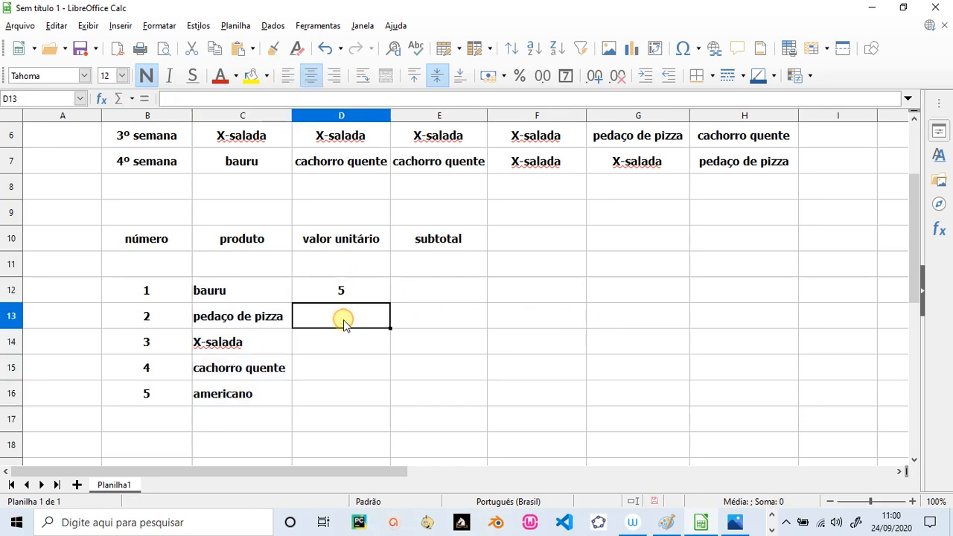
{"action": "type", "text": "4"}
{"action": "left_click", "coordinate": [353, 344]}
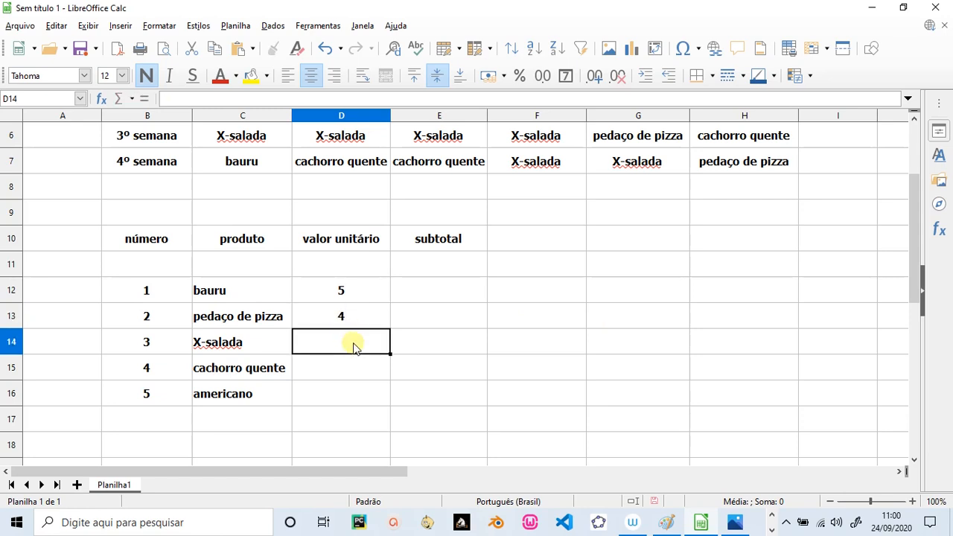
{"action": "type", "text": "6"}
{"action": "left_click", "coordinate": [352, 368]}
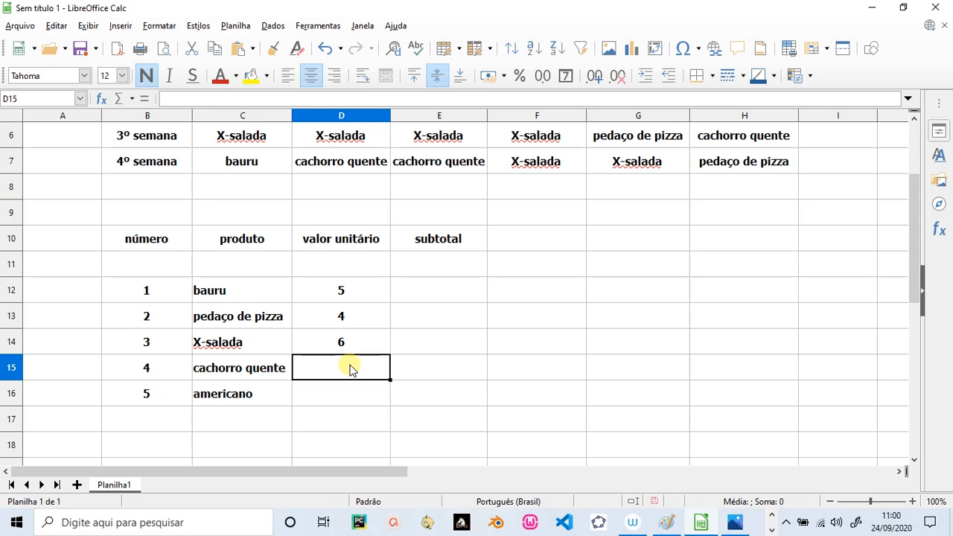
{"action": "type", "text": "4,5"}
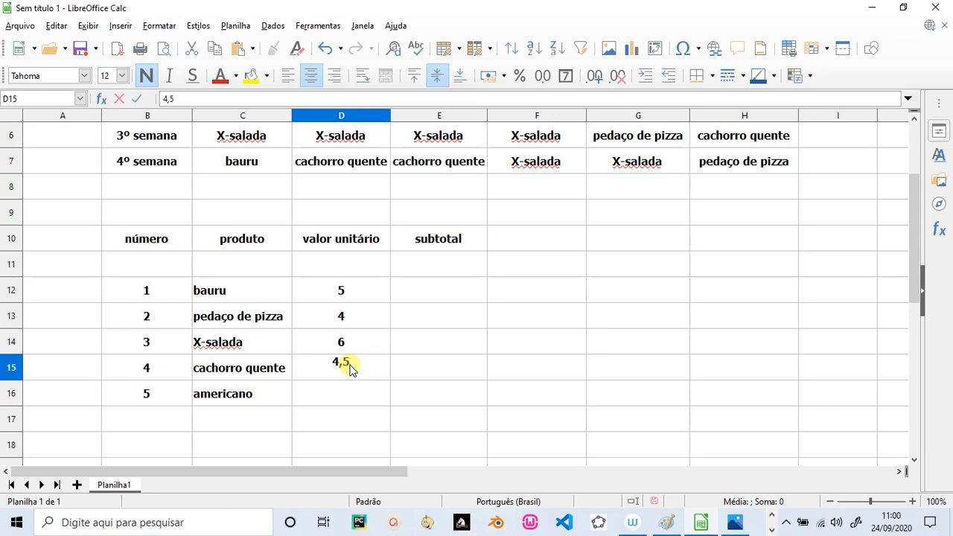
{"action": "left_click", "coordinate": [335, 393]}
{"action": "type", "text": "7"}
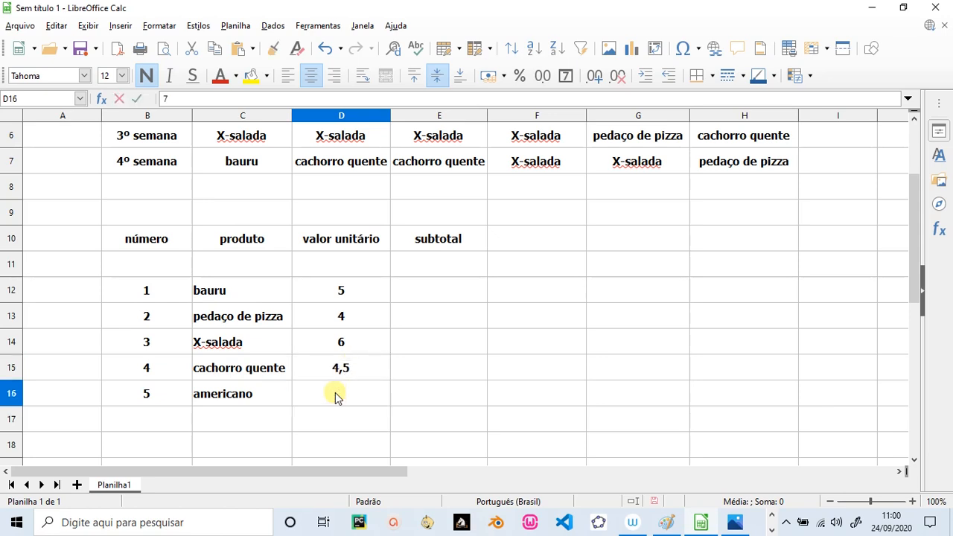
{"action": "left_click", "coordinate": [392, 423]}
Move the "subtotal" header from cell E10 to cell F10
{"action": "left_click", "coordinate": [324, 289]}
{"action": "left_click_drag", "start_coordinate": [323, 289], "coordinate": [476, 387]}
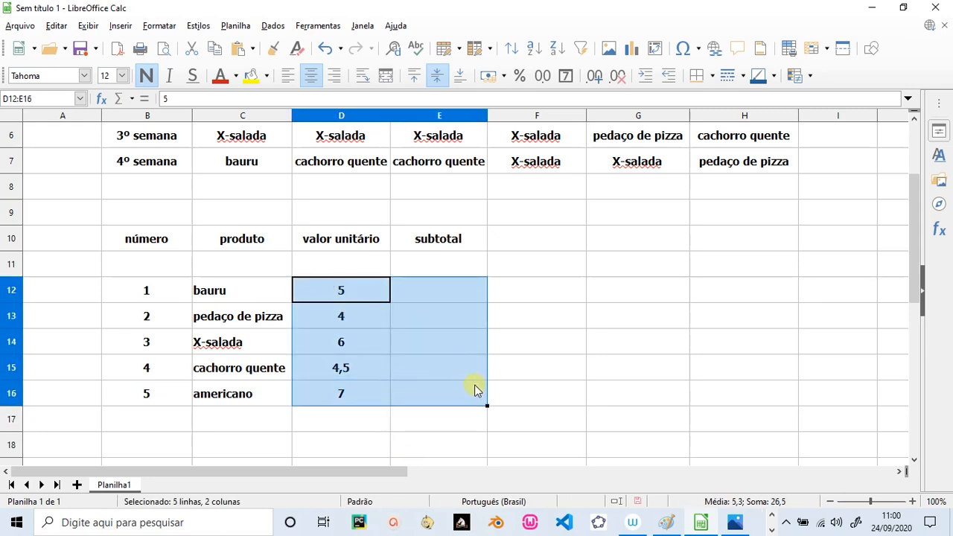
{"action": "left_click", "coordinate": [439, 255]}
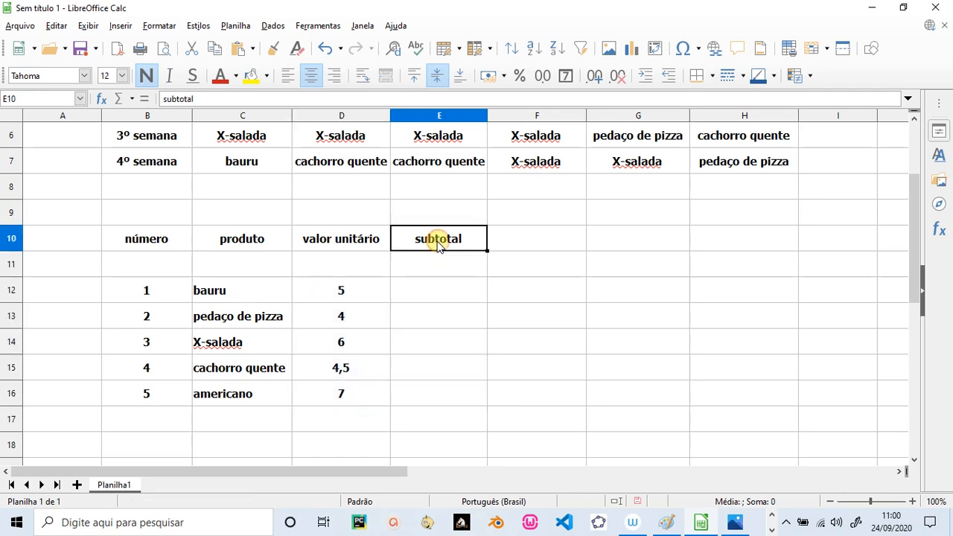
{"action": "key", "text": "ctrl+x"}
{"action": "left_click", "coordinate": [521, 244]}
{"action": "key", "text": "ctrl+v"}
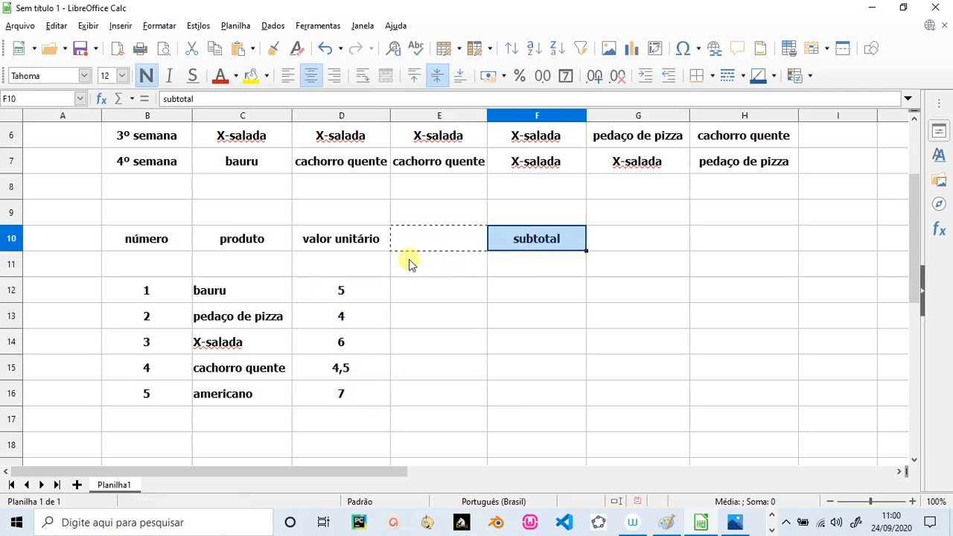
{"action": "left_click", "coordinate": [412, 243]}
{"action": "type", "text": "q"}
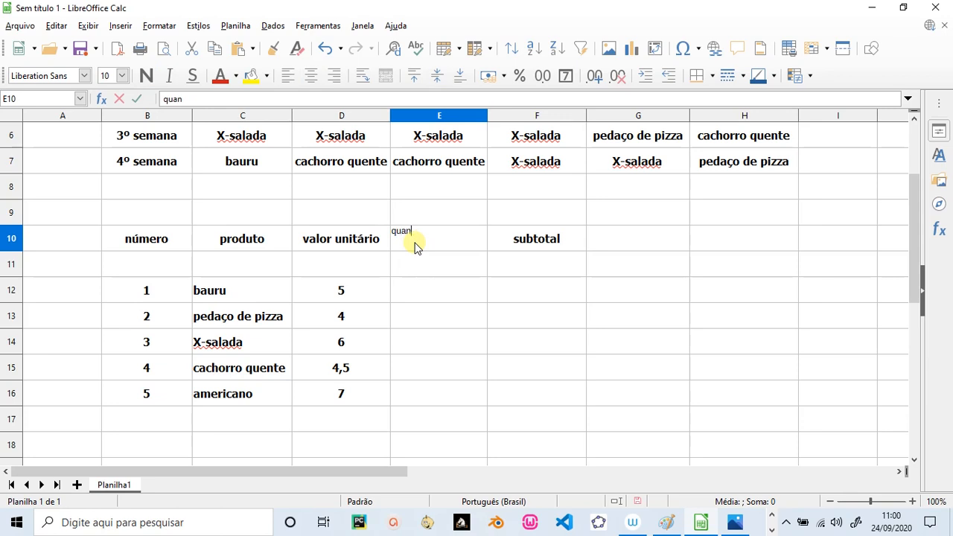
{"action": "type", "text": "uan"}
Copy the "valor unitário" header into cell E10 to reuse its formatting and replace its text with "quantidade"
{"action": "left_click", "coordinate": [359, 243]}
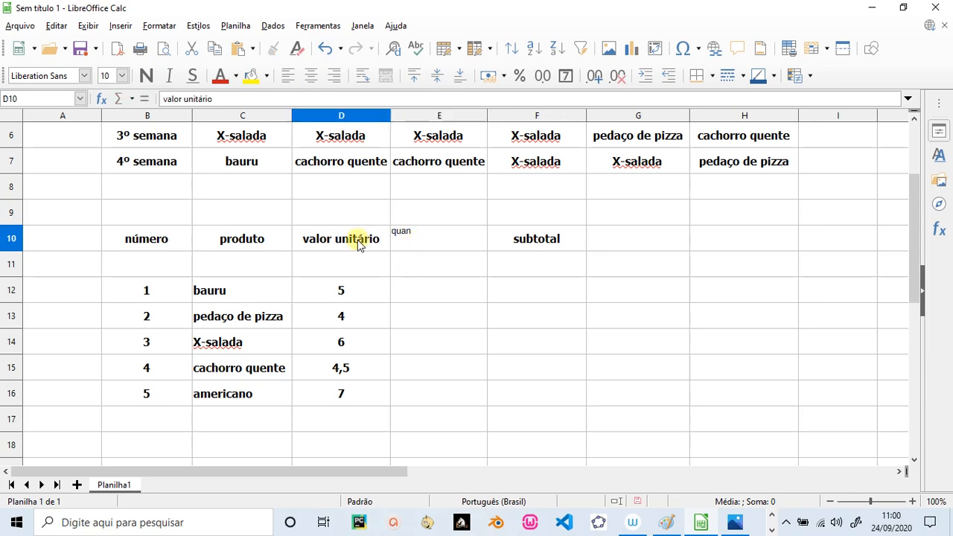
{"action": "key", "text": "ctrl+x"}
{"action": "left_click", "coordinate": [425, 242]}
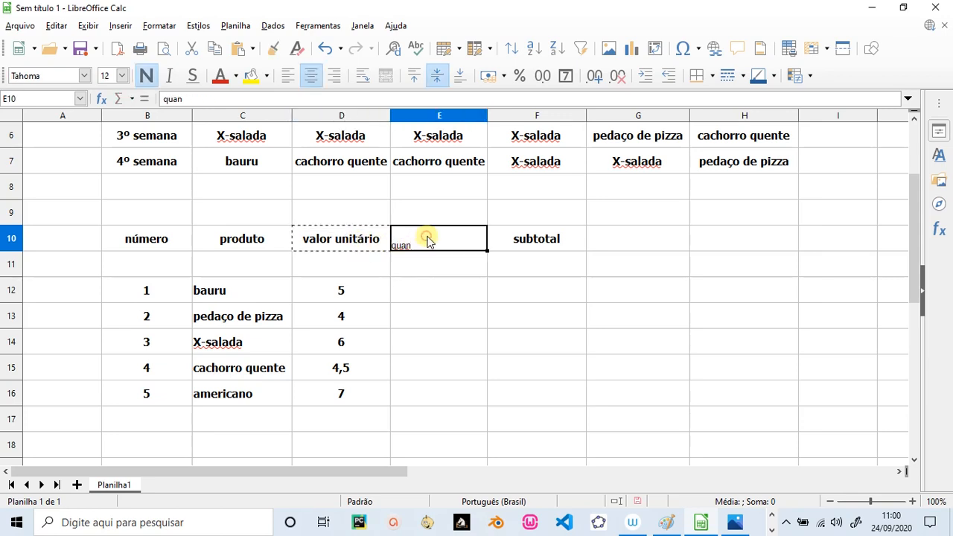
{"action": "key", "text": "ctrl+v"}
{"action": "left_click", "coordinate": [482, 291]}
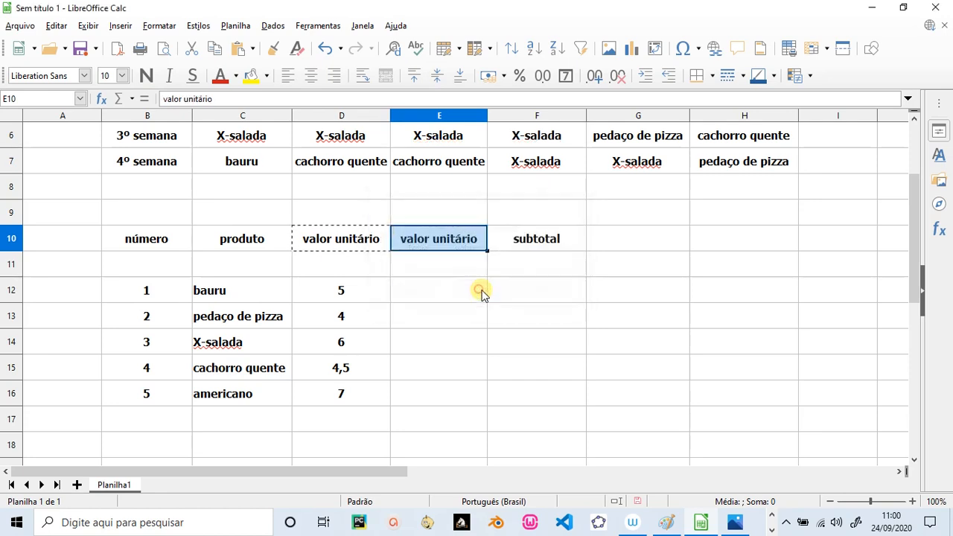
{"action": "type", "text": "quantidade"}
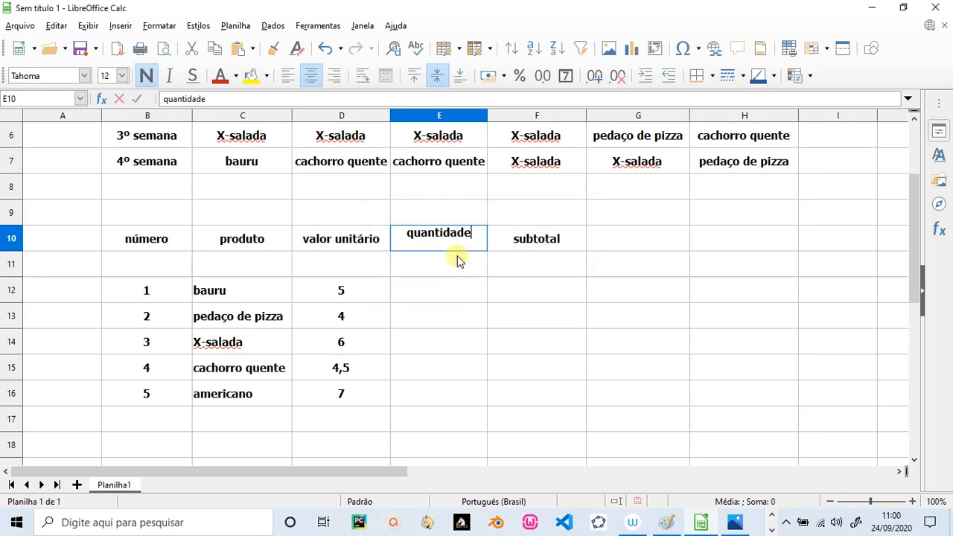
{"action": "left_click", "coordinate": [482, 309]}
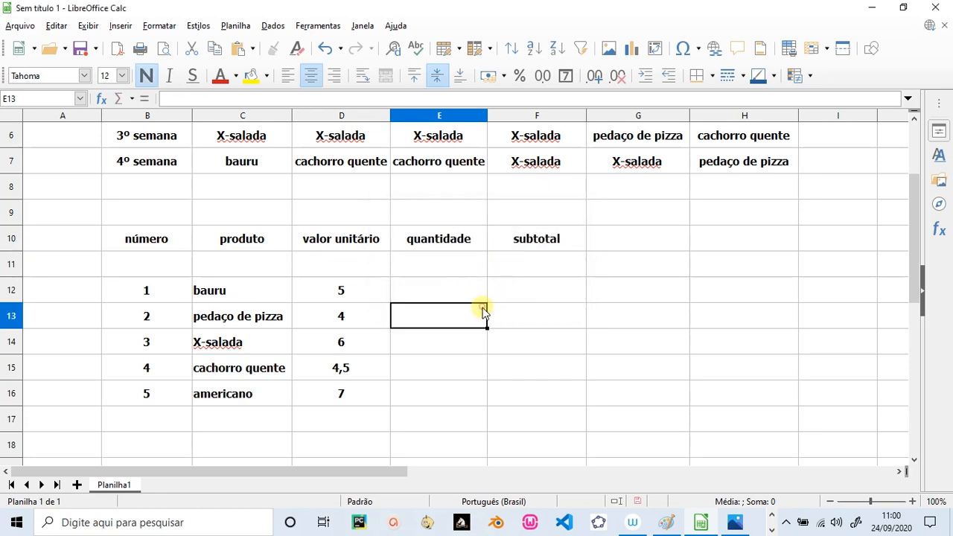
Format the unit values in D12:D16 and the empty subtotal cells F12:F16 as currency
{"action": "left_click_drag", "start_coordinate": [341, 291], "coordinate": [347, 390]}
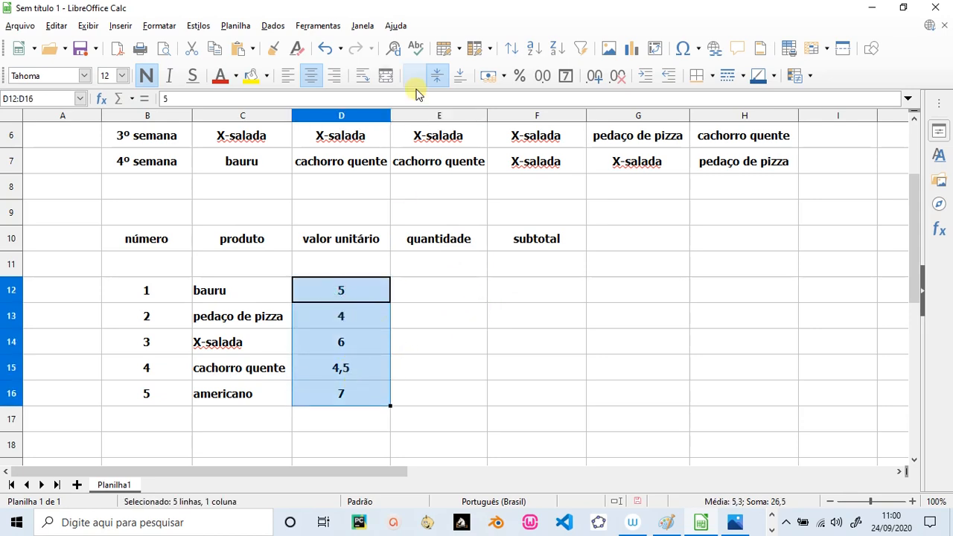
{"action": "left_click", "coordinate": [490, 75]}
{"action": "left_click_drag", "start_coordinate": [524, 293], "coordinate": [542, 396]}
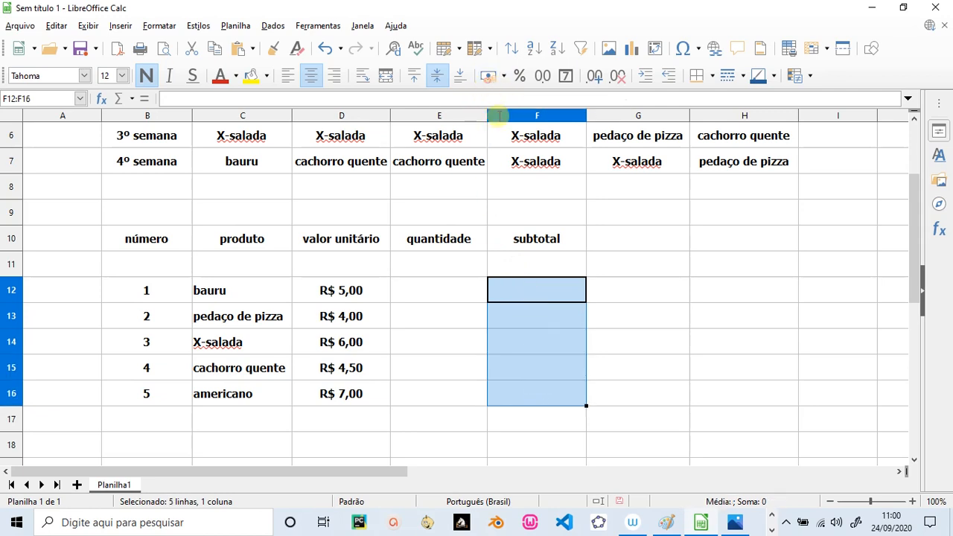
{"action": "left_click", "coordinate": [664, 326]}
Apply borders around and between all cells of the four-week table, B4:H7
{"action": "scroll", "coordinate": [665, 328], "scroll_direction": "up", "scroll_amount": 2}
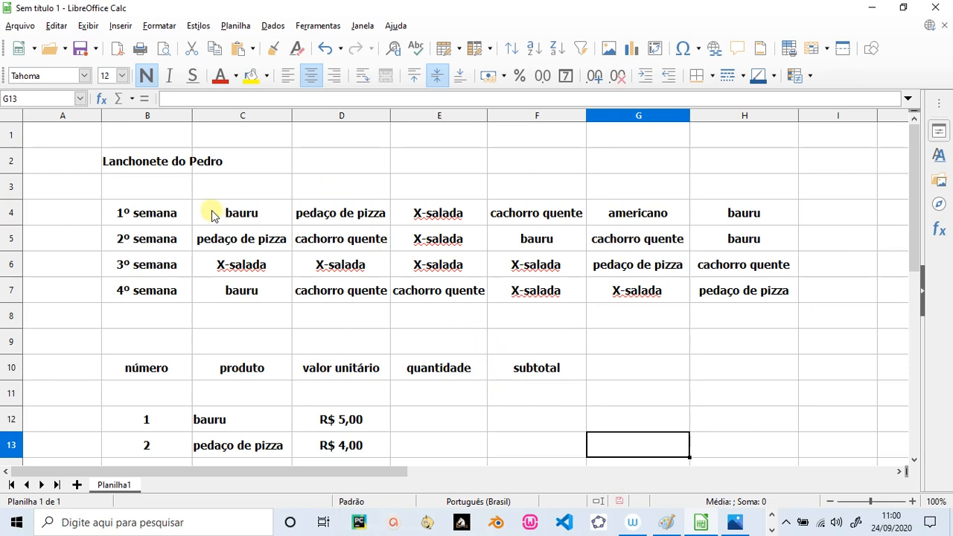
{"action": "left_click_drag", "start_coordinate": [168, 206], "coordinate": [715, 301]}
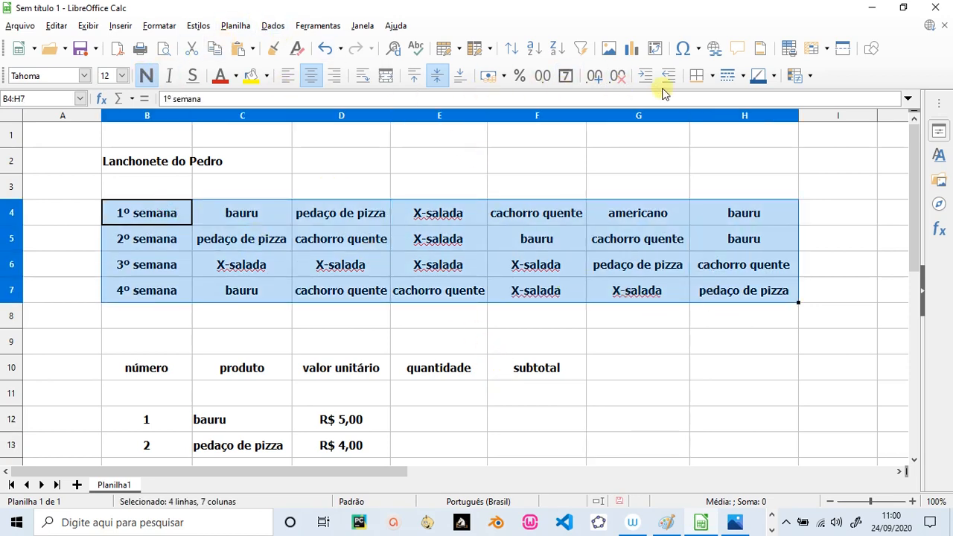
{"action": "left_click", "coordinate": [712, 75]}
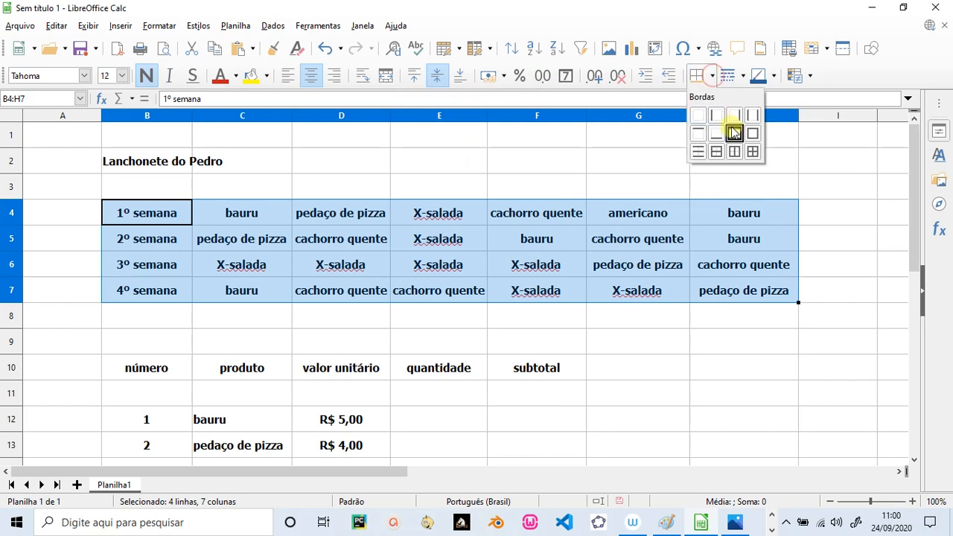
{"action": "left_click", "coordinate": [752, 151]}
{"action": "left_click", "coordinate": [436, 186]}
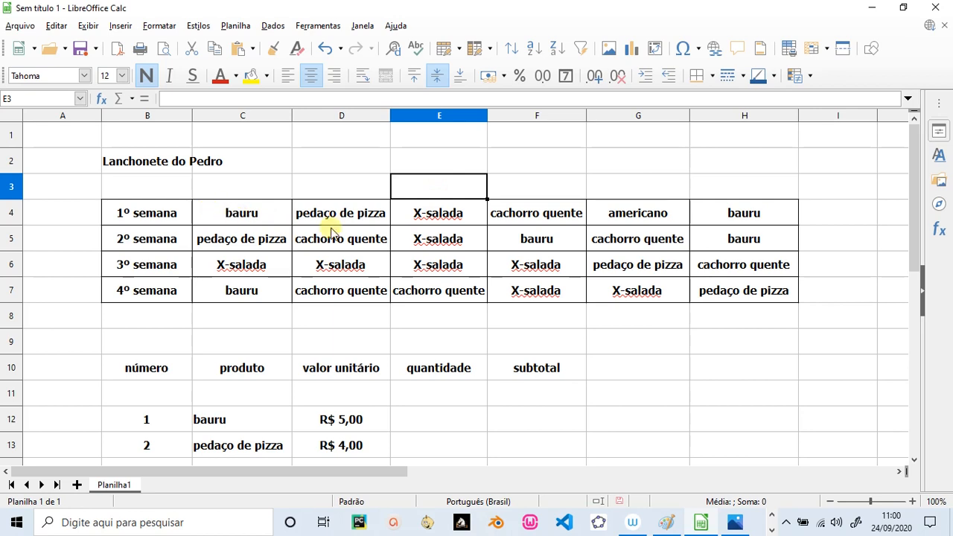
Compare the four-week table with bauru's quantidade and subtotal cells, E12 and F12, in the summary table
{"action": "scroll", "coordinate": [521, 261], "scroll_direction": "down", "scroll_amount": 1}
{"action": "left_click", "coordinate": [414, 243]}
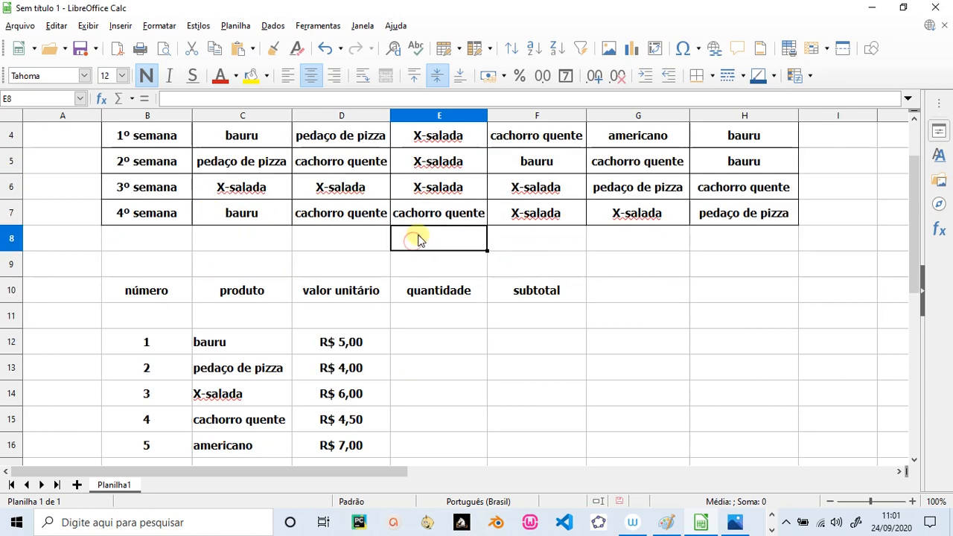
{"action": "scroll", "coordinate": [421, 327], "scroll_direction": "up", "scroll_amount": 1}
{"action": "scroll", "coordinate": [334, 404], "scroll_direction": "down", "scroll_amount": 2}
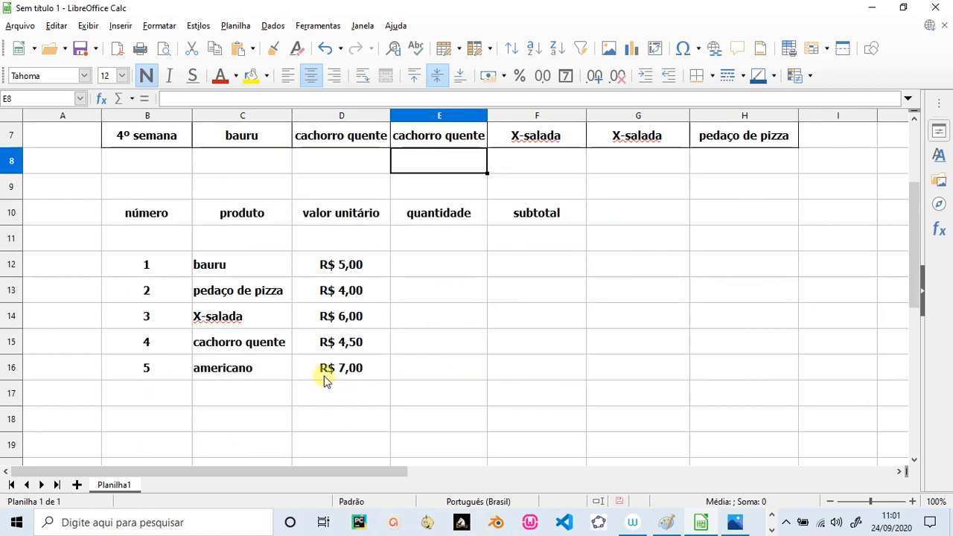
{"action": "left_click", "coordinate": [214, 268]}
{"action": "left_click", "coordinate": [423, 268]}
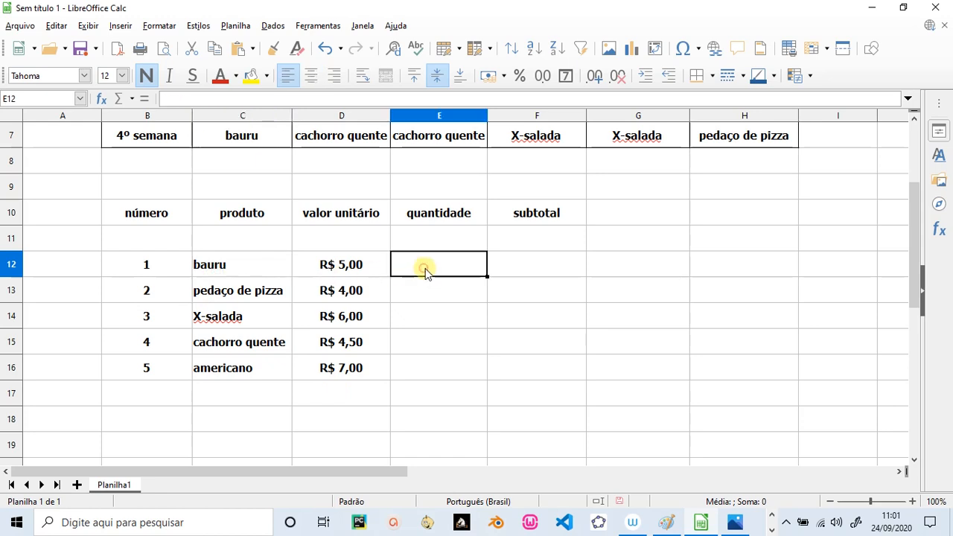
{"action": "left_click", "coordinate": [518, 265]}
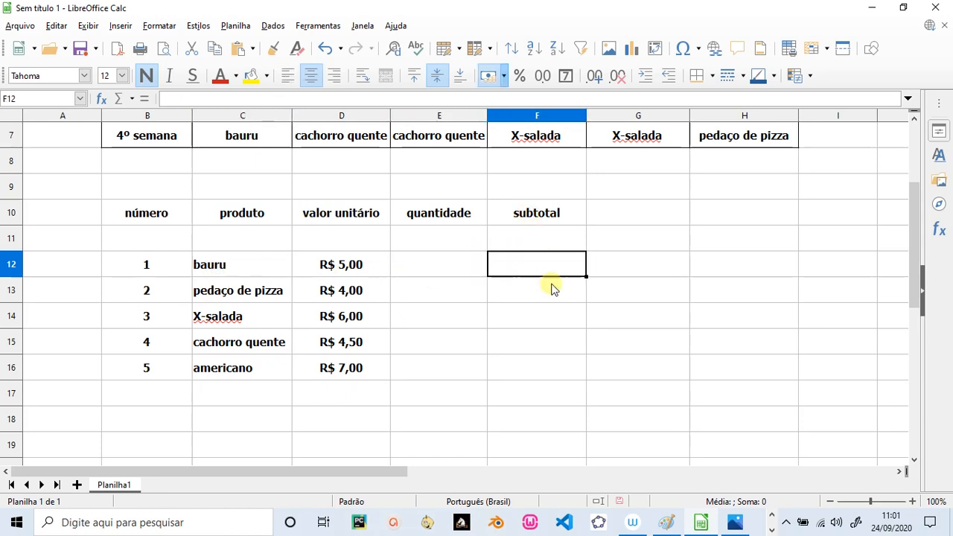
{"action": "left_click", "coordinate": [406, 262]}
{"action": "left_click", "coordinate": [520, 266]}
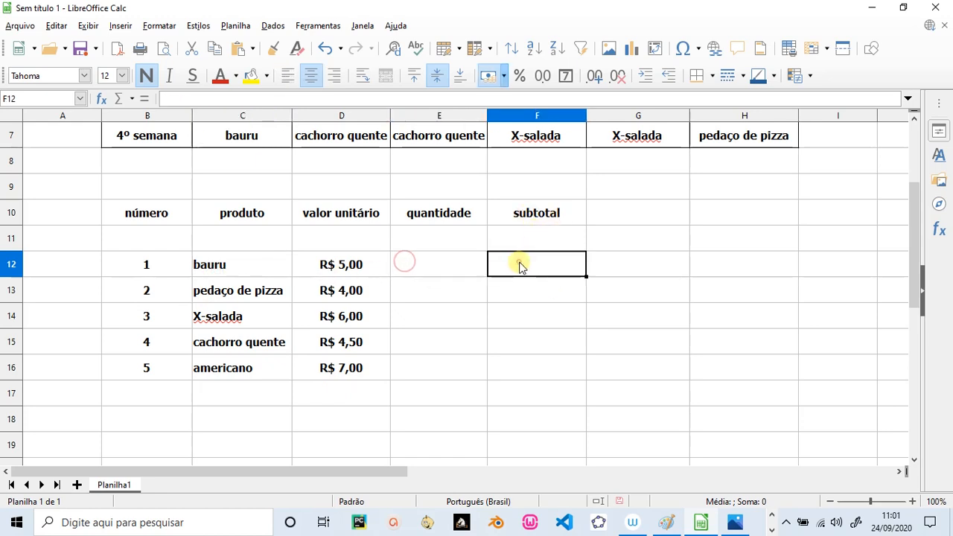
{"action": "left_click", "coordinate": [415, 273]}
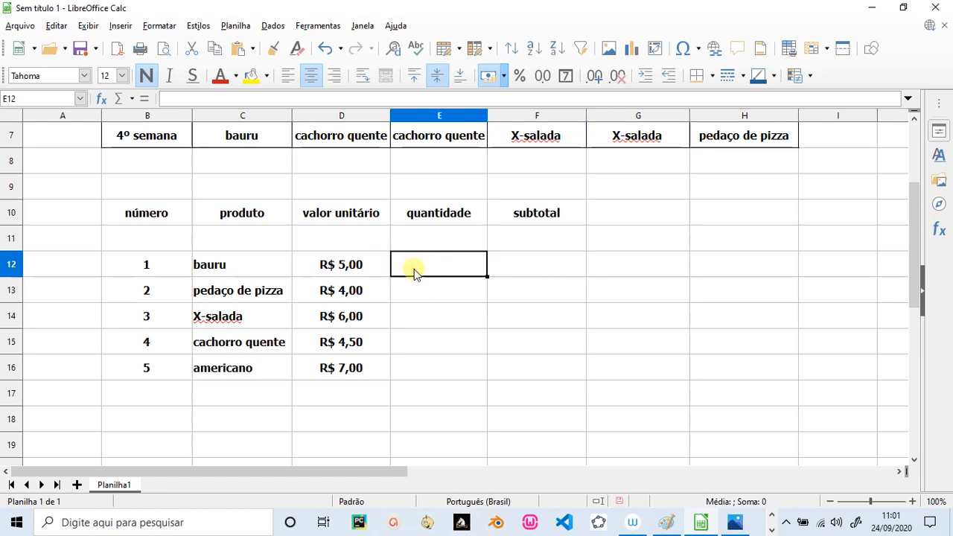
{"action": "left_click_drag", "start_coordinate": [914, 233], "coordinate": [905, 203]}
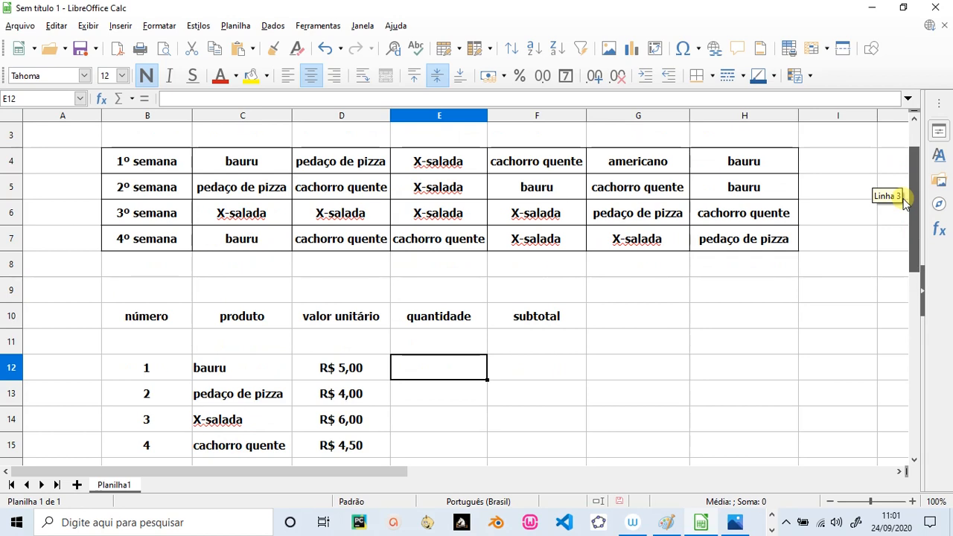
Count the bauru entries of the four-week table in quantidade cell E12 with =CONT.SE(C4:H7;"bauru")
{"action": "left_click", "coordinate": [258, 167]}
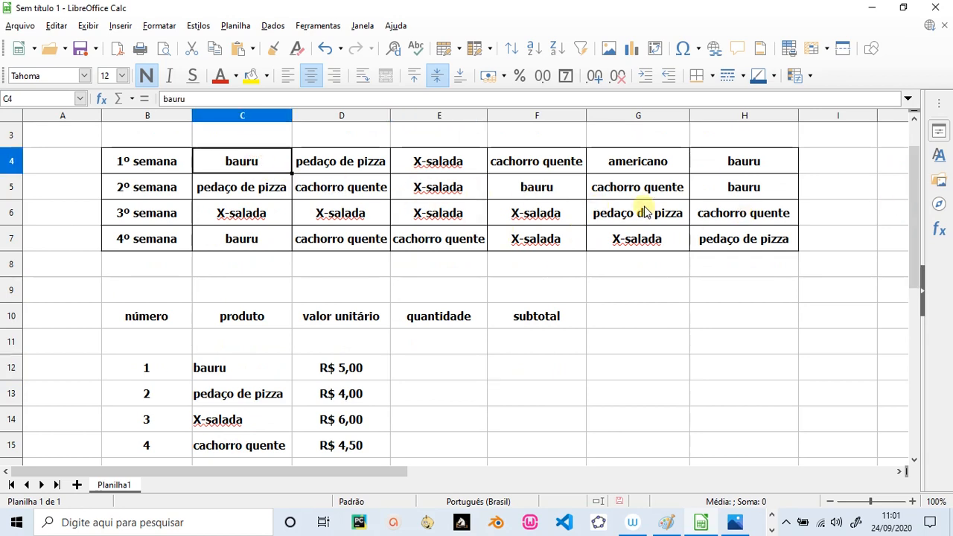
{"action": "left_click", "coordinate": [709, 238]}
{"action": "left_click_drag", "start_coordinate": [276, 163], "coordinate": [694, 238]}
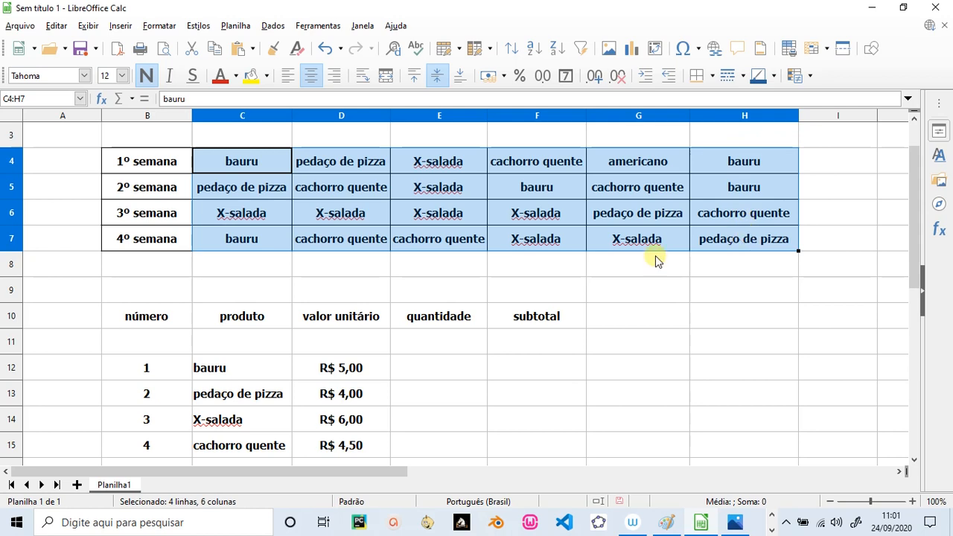
{"action": "left_click", "coordinate": [421, 372]}
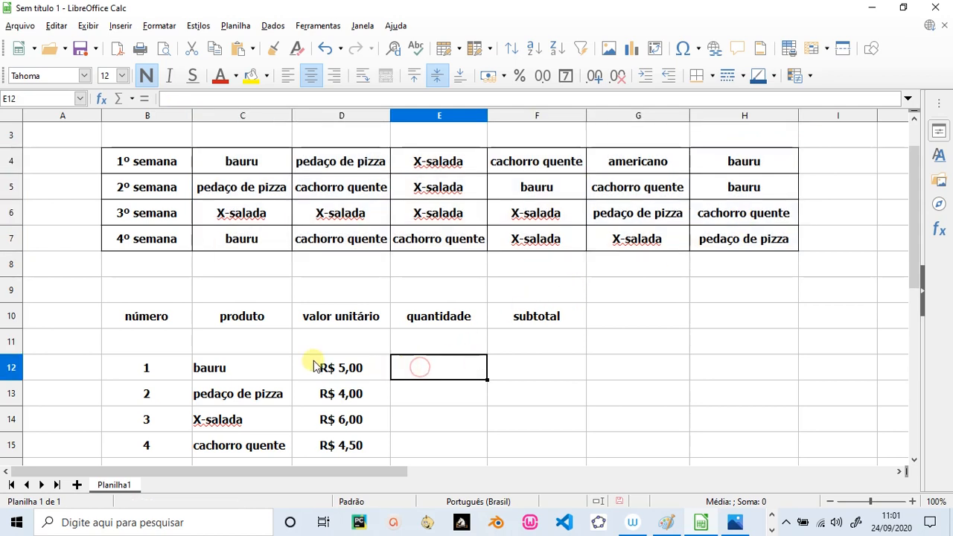
{"action": "type", "text": "="}
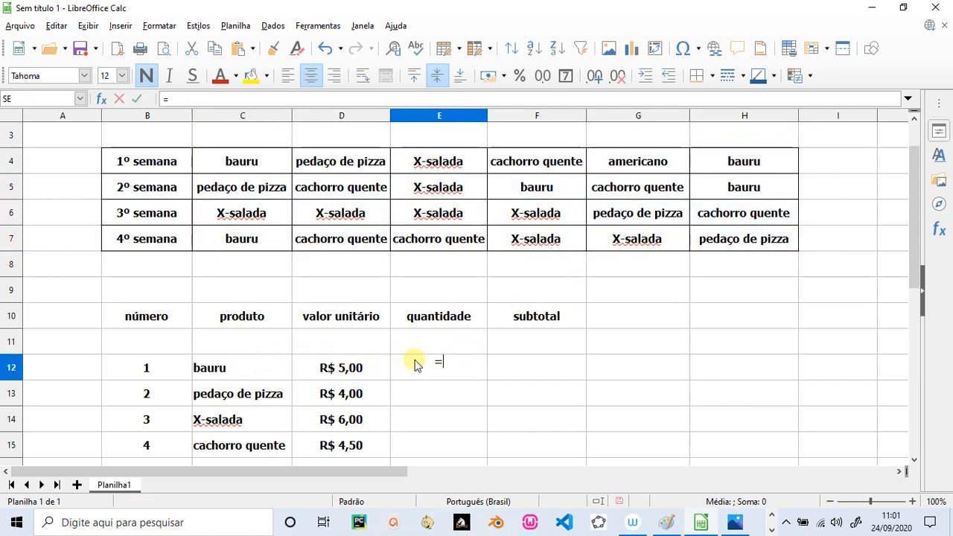
{"action": "type", "text": "c"}
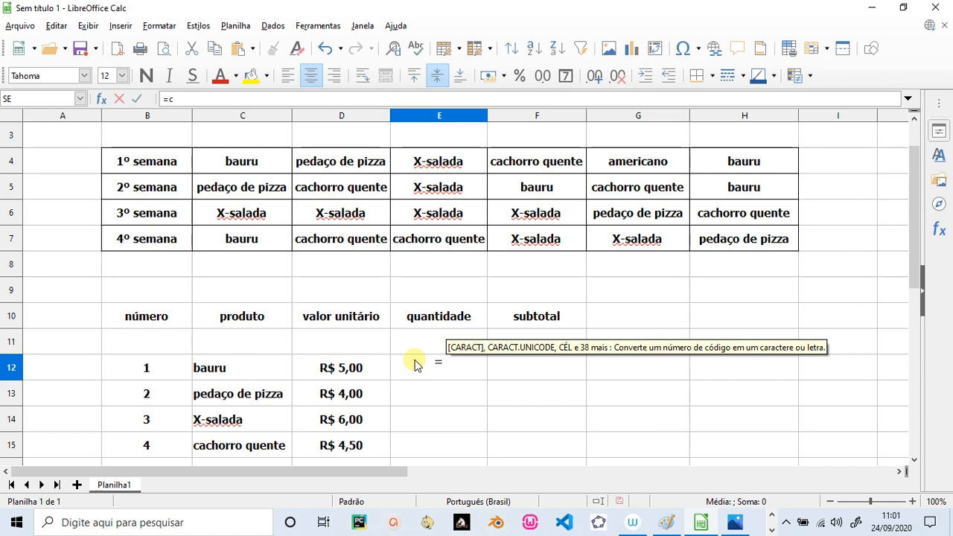
{"action": "type", "text": "ont"}
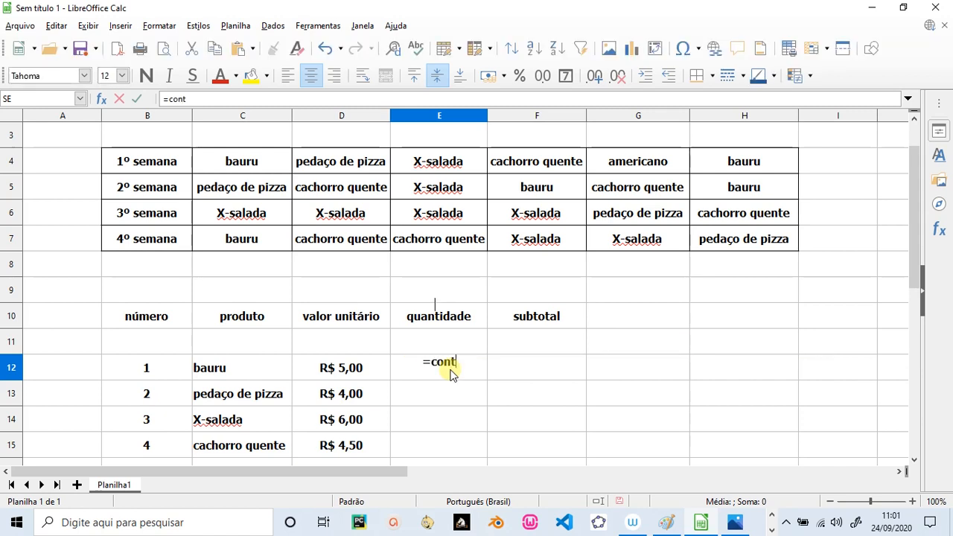
{"action": "type", "text": ".se("}
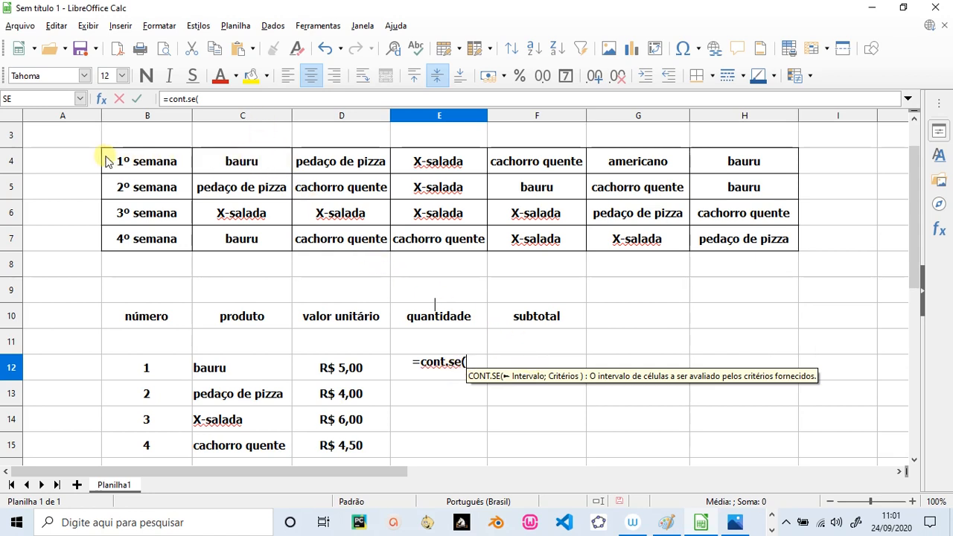
{"action": "type", "text": "c4:"}
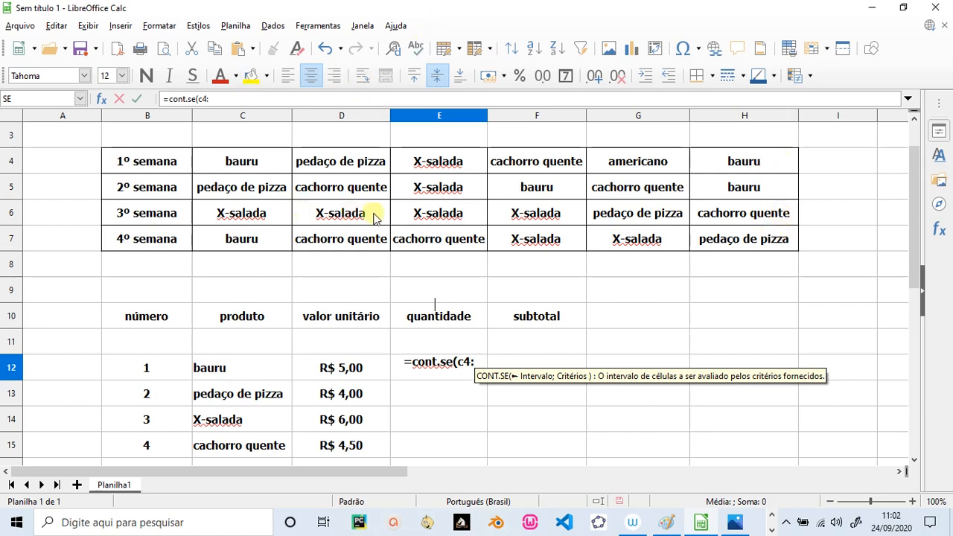
{"action": "type", "text": "h7"}
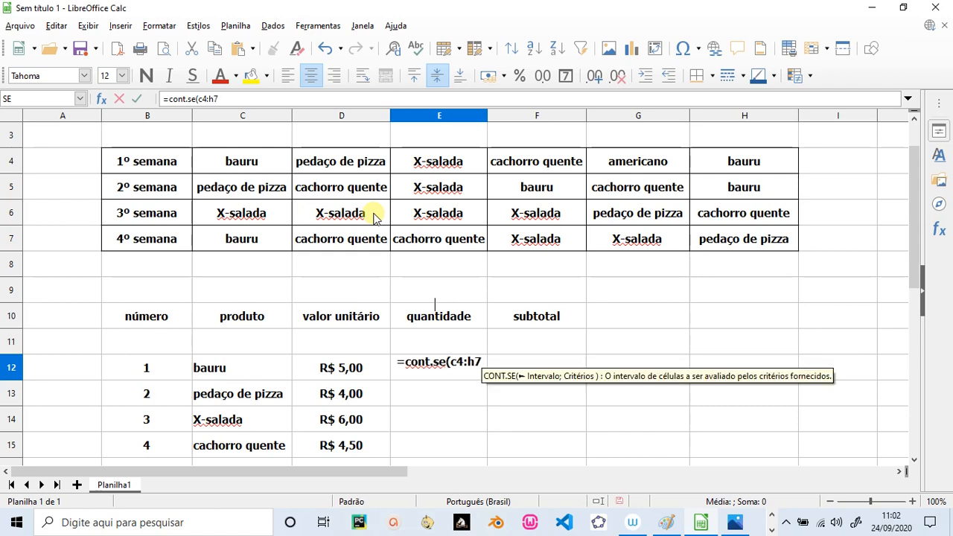
{"action": "type", "text": ";"}
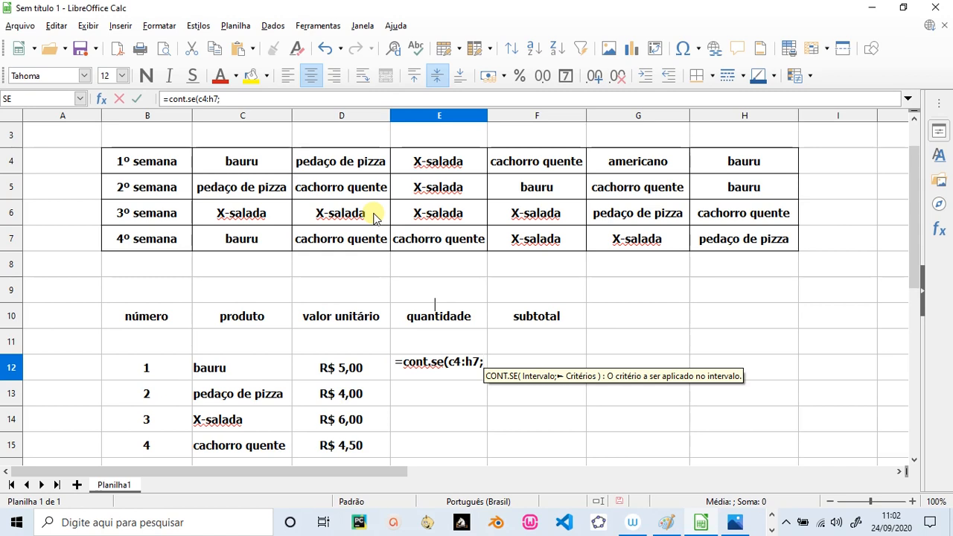
{"action": "type", "text": "\""}
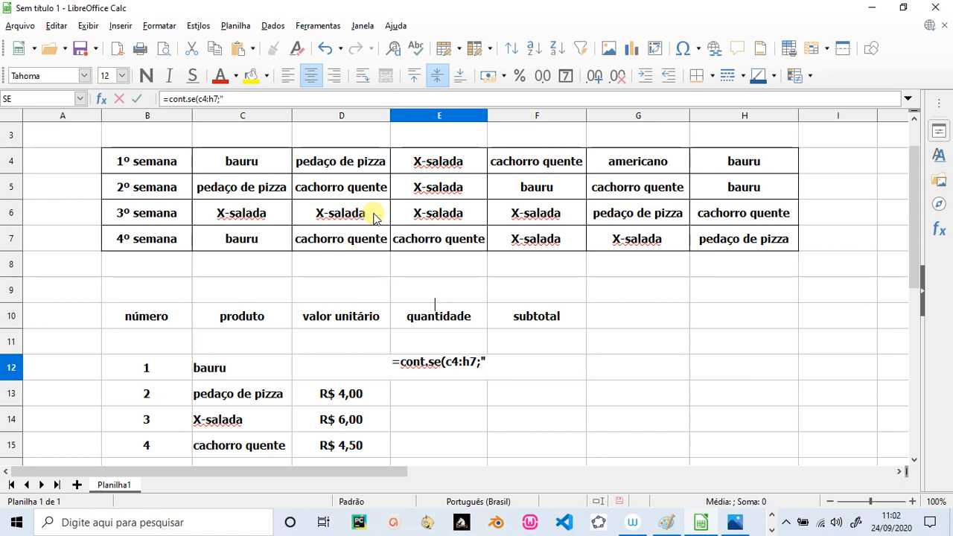
{"action": "type", "text": "bauru\""}
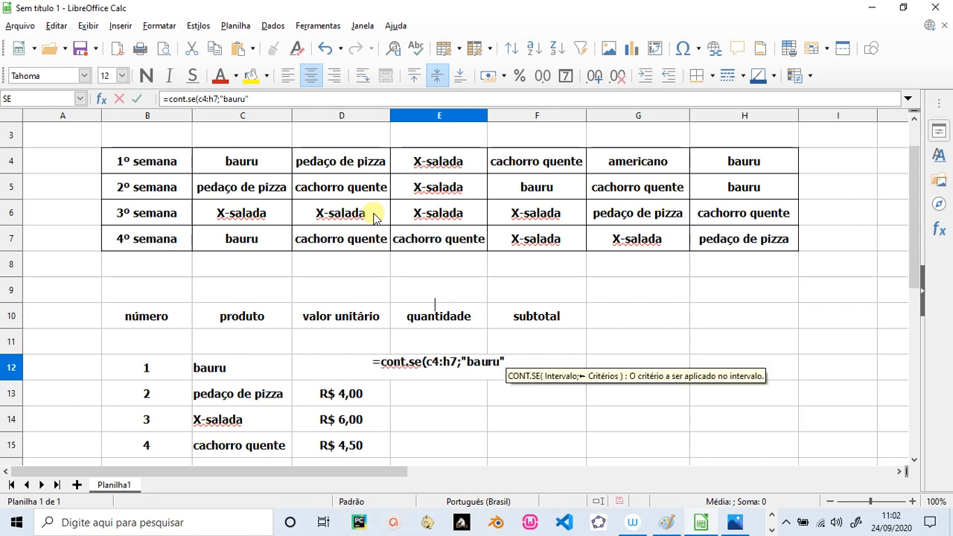
{"action": "type", "text": ")"}
{"action": "key", "text": "Return"}
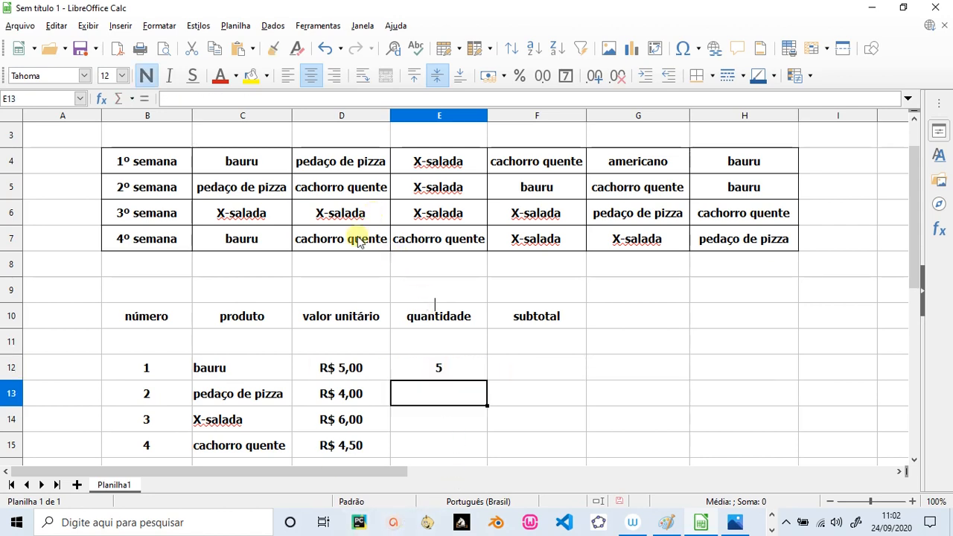
Color the text of every bauru entry in the four-week table red, in cells C4, H4, F5, H5 and C7
{"action": "left_click", "coordinate": [251, 165]}
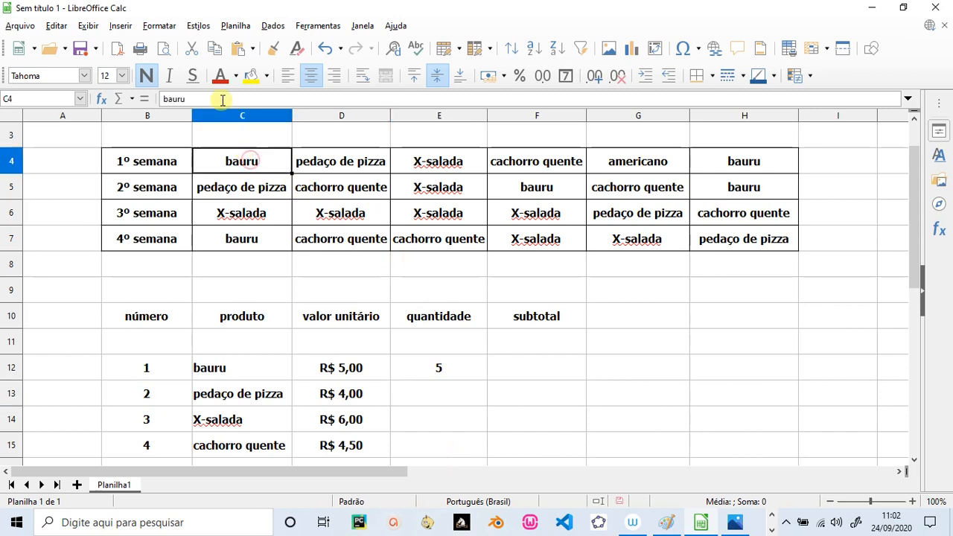
{"action": "left_click", "coordinate": [218, 75]}
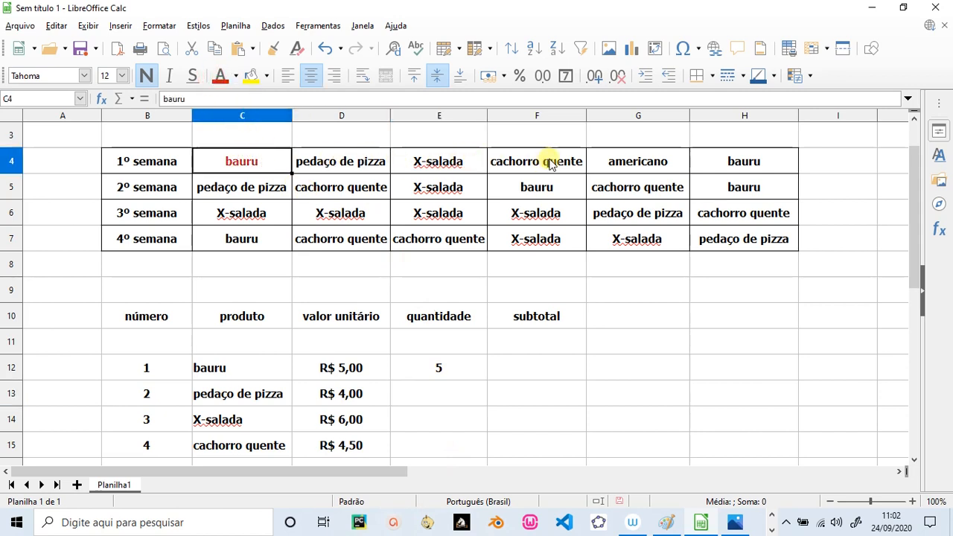
{"action": "left_click", "coordinate": [726, 163]}
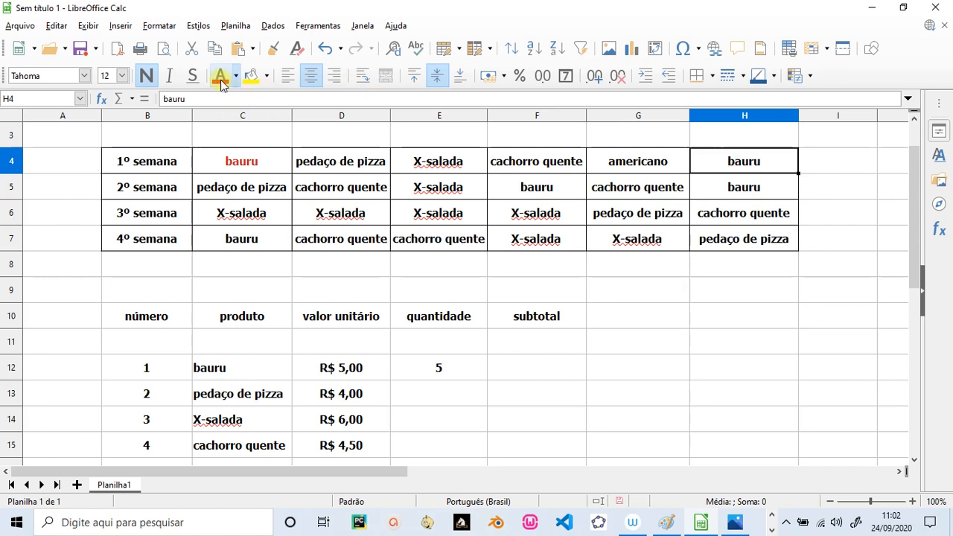
{"action": "left_click", "coordinate": [219, 76]}
{"action": "left_click", "coordinate": [521, 186]}
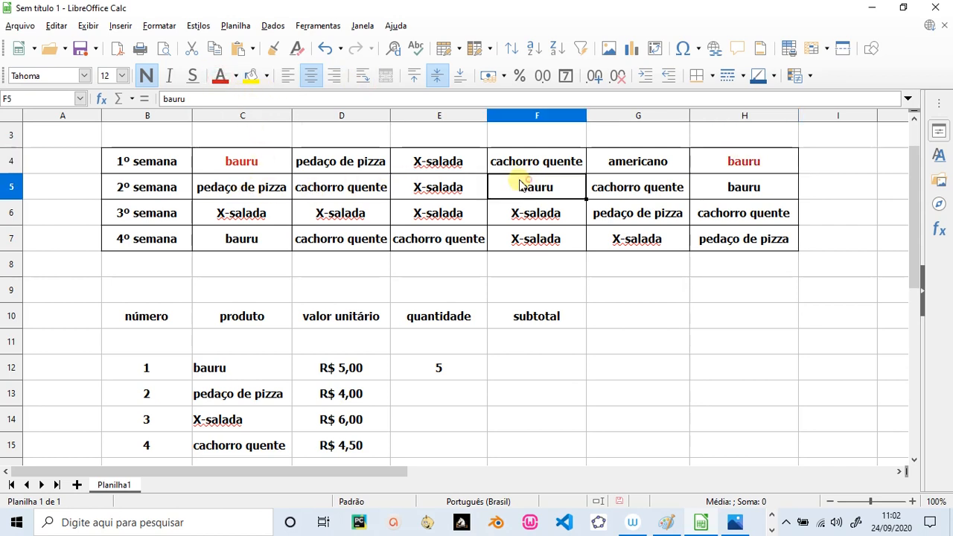
{"action": "left_click", "coordinate": [222, 76]}
{"action": "left_click", "coordinate": [705, 186]}
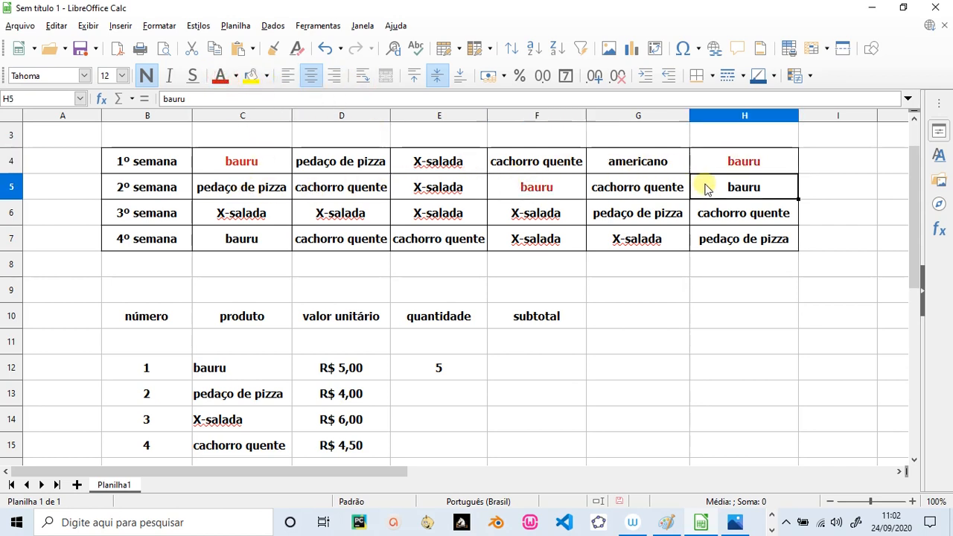
{"action": "left_click", "coordinate": [223, 77]}
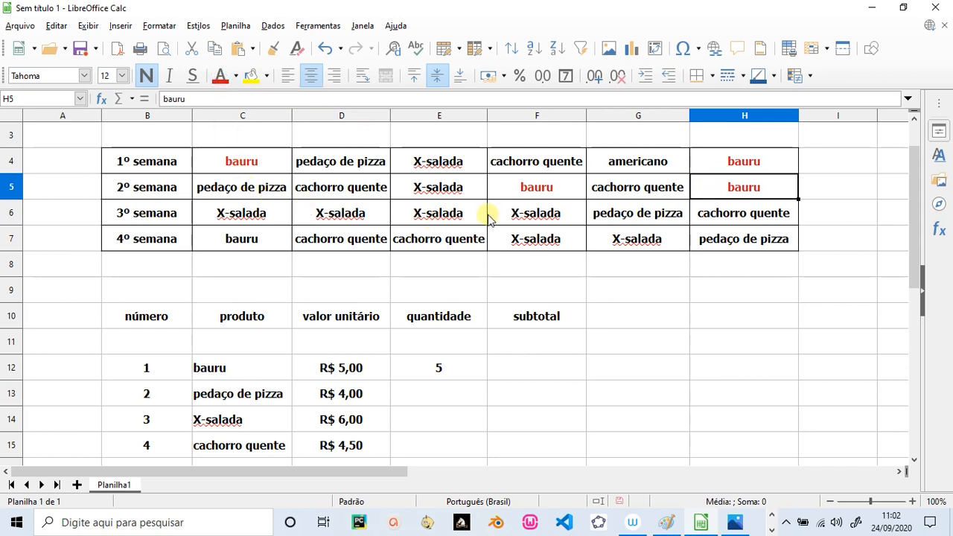
{"action": "left_click", "coordinate": [265, 240]}
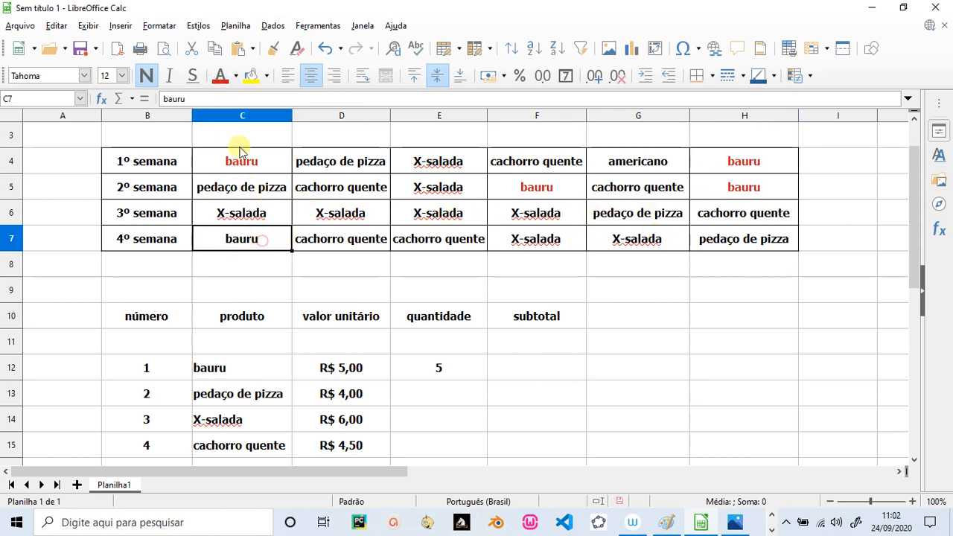
{"action": "left_click", "coordinate": [222, 77]}
{"action": "left_click", "coordinate": [474, 411]}
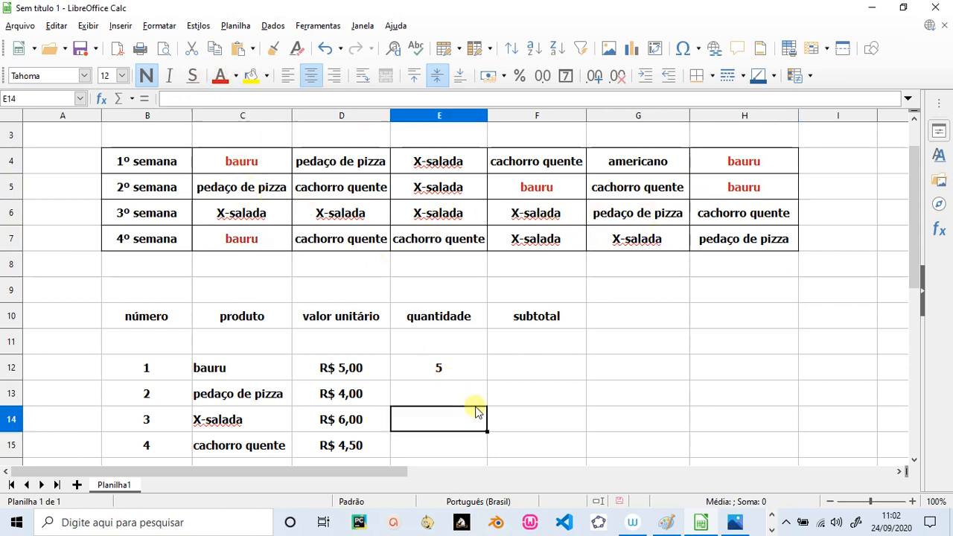
{"action": "left_click", "coordinate": [463, 369]}
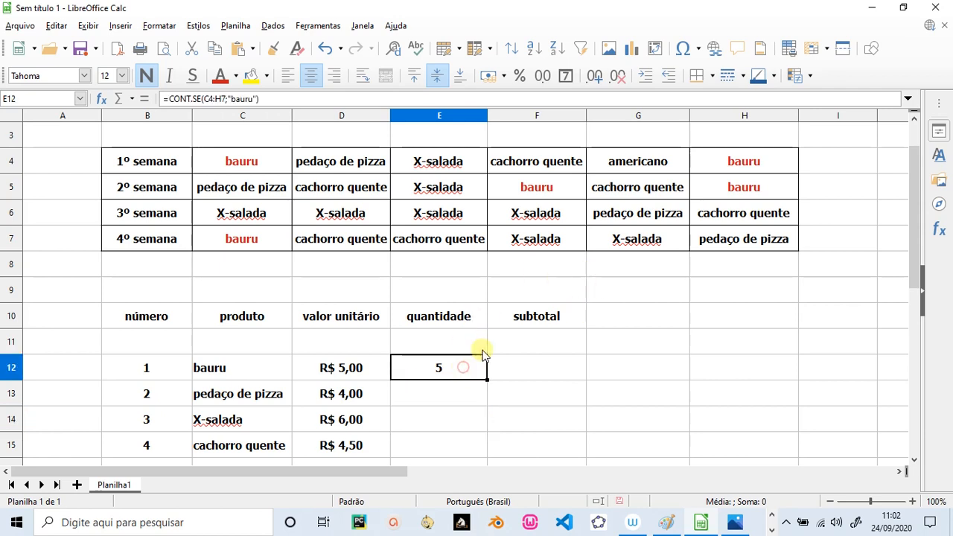
Count the pizza slices in quantidade cell E13 with =CONT.SE(C4:H7;"pedaço de pizza")
{"action": "left_click", "coordinate": [402, 394]}
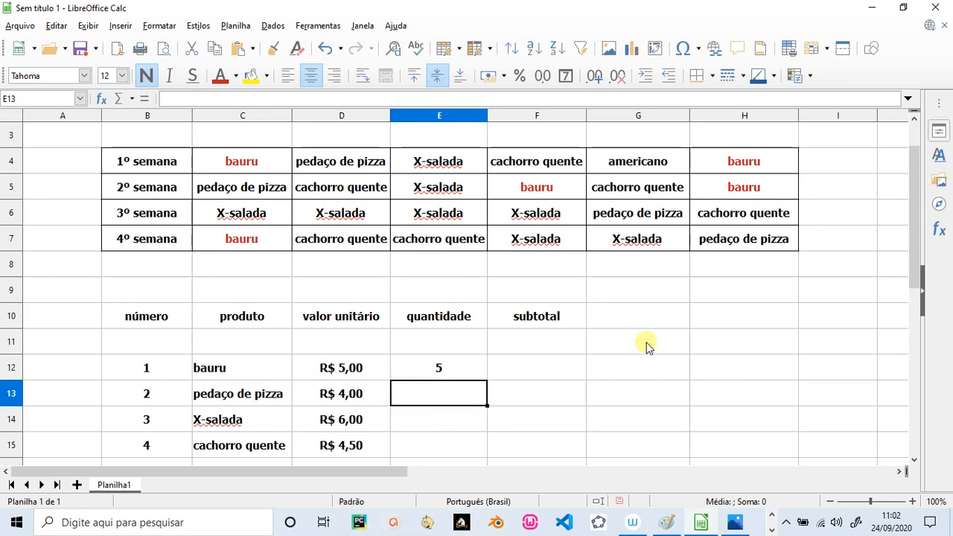
{"action": "type", "text": "=co"}
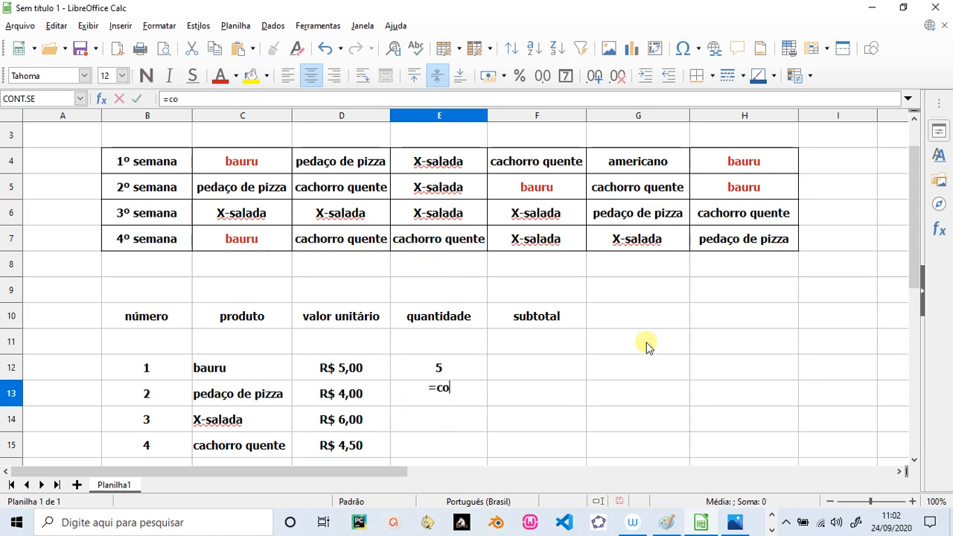
{"action": "type", "text": "nt.se(c4:h7;\"pedaço de pizza"}
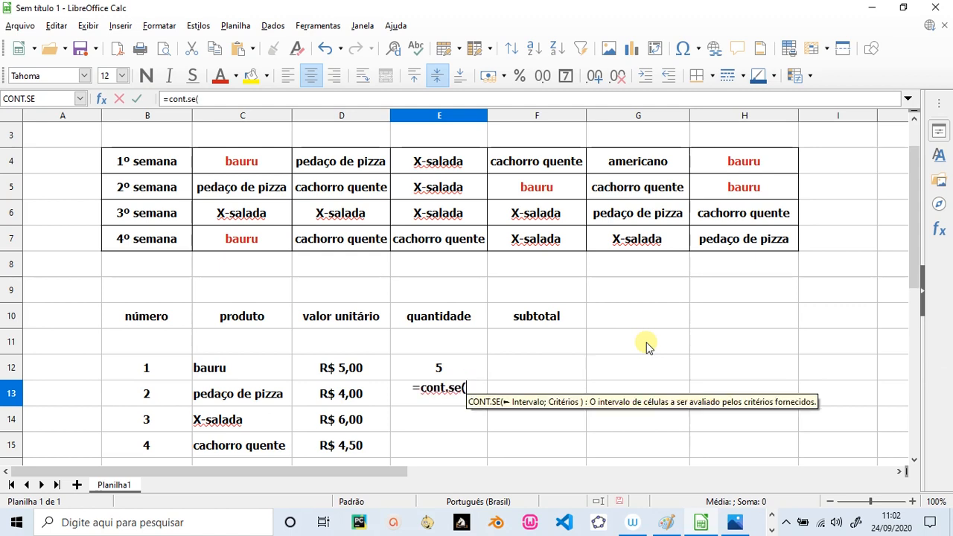
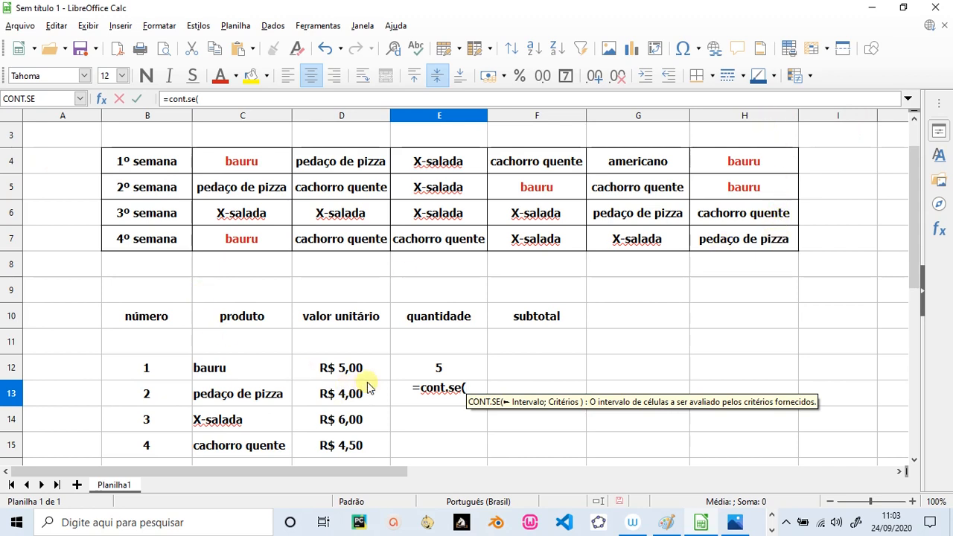
{"action": "type", "text": "c4"}
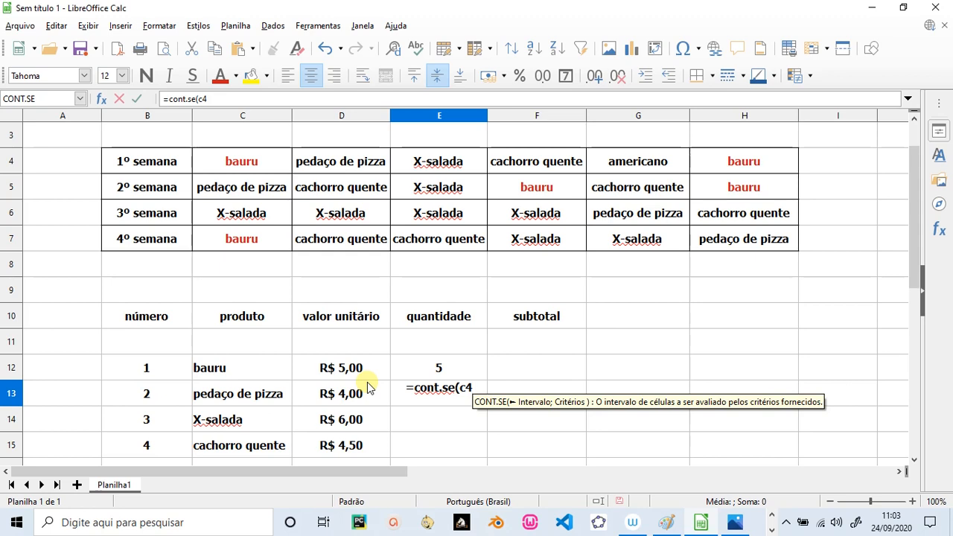
{"action": "type", "text": ":"}
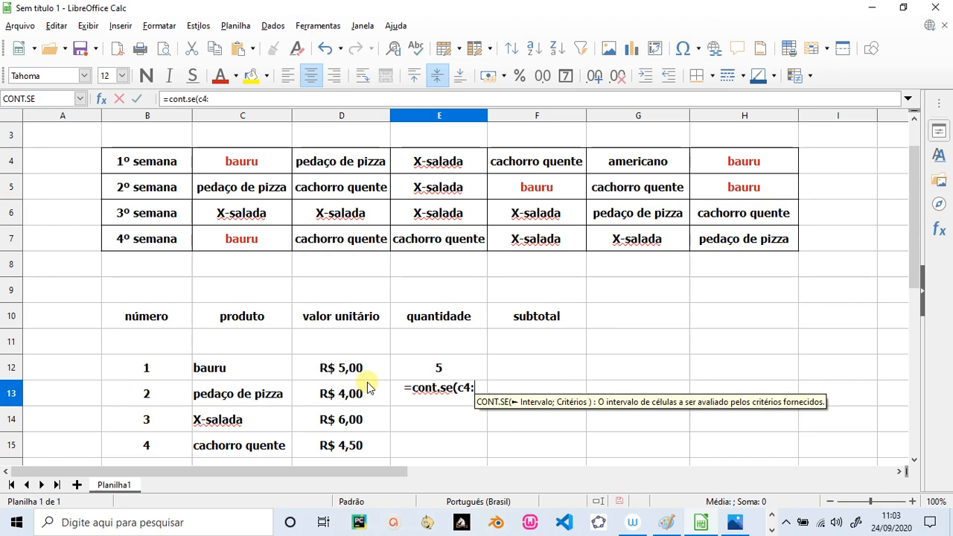
{"action": "type", "text": "h7"}
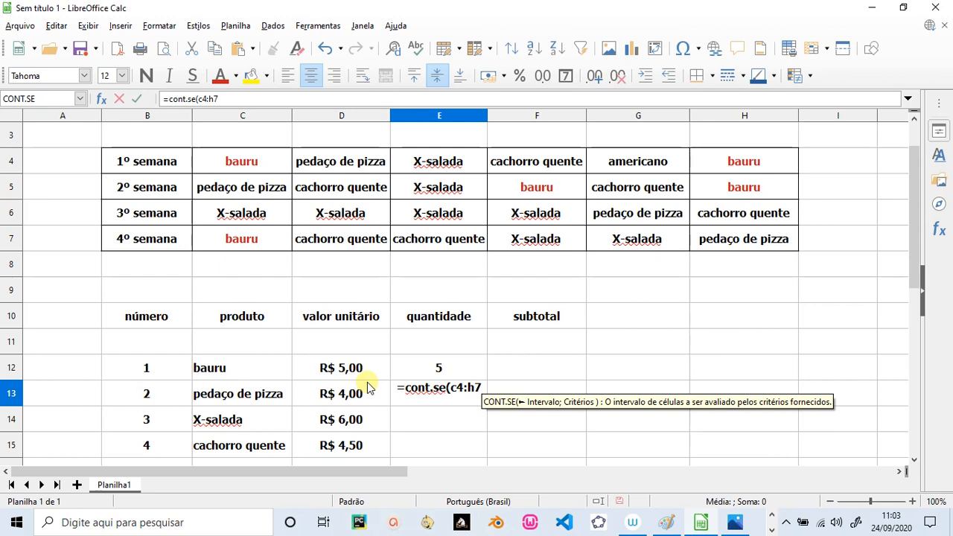
{"action": "type", "text": ";"}
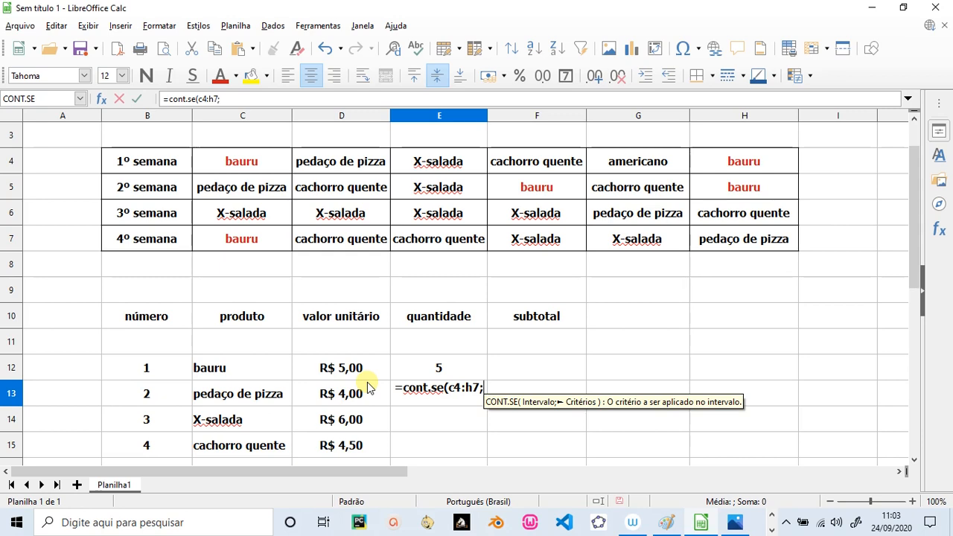
{"action": "type", "text": "\"pe"}
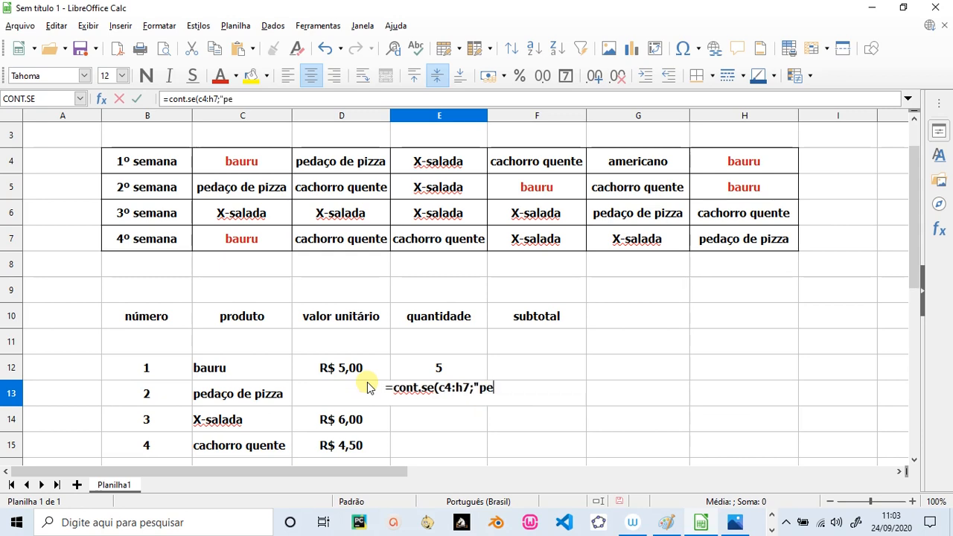
{"action": "type", "text": "daço de pizza\""}
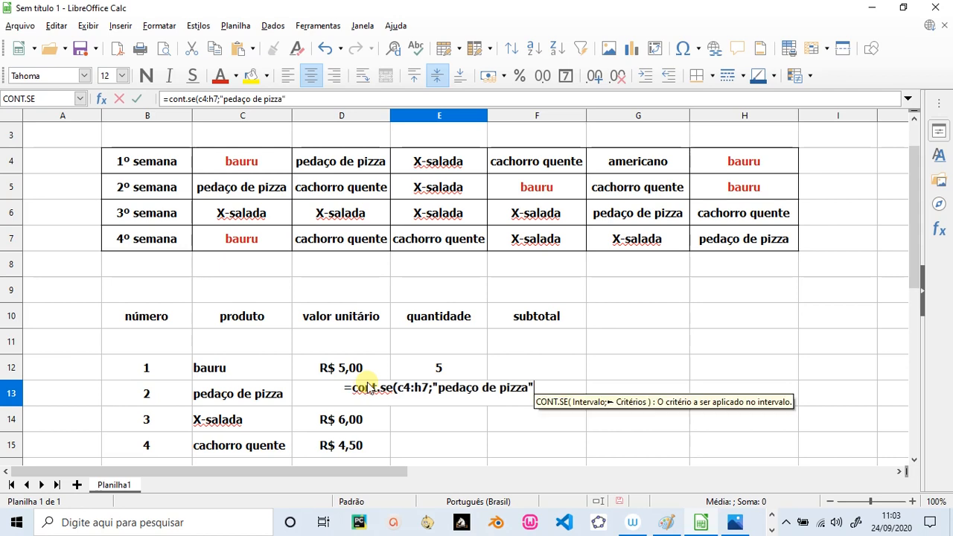
{"action": "type", "text": ")"}
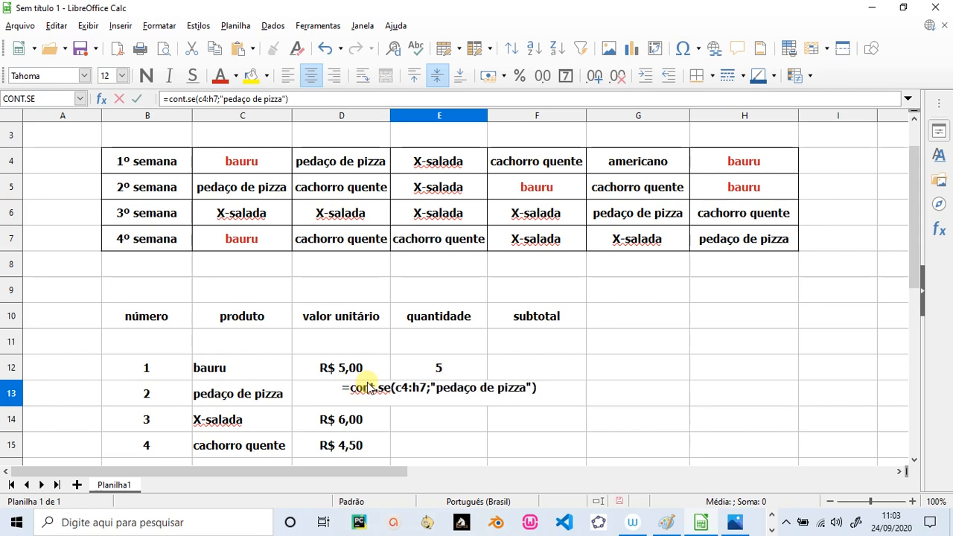
{"action": "key", "text": "Return"}
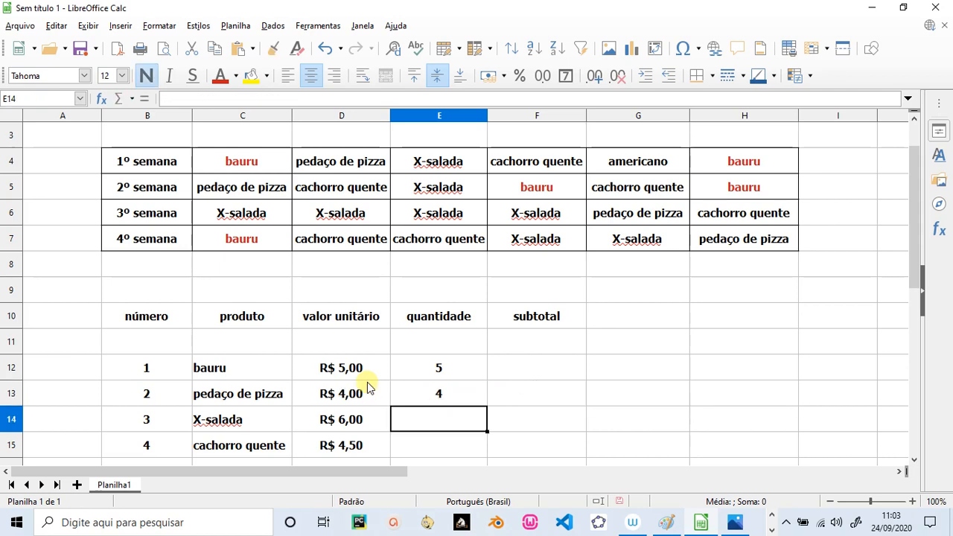
Color the text of every pedaço de pizza entry in the four-week table green, in cells D4, C5, G6 and H7
{"action": "left_click", "coordinate": [348, 152]}
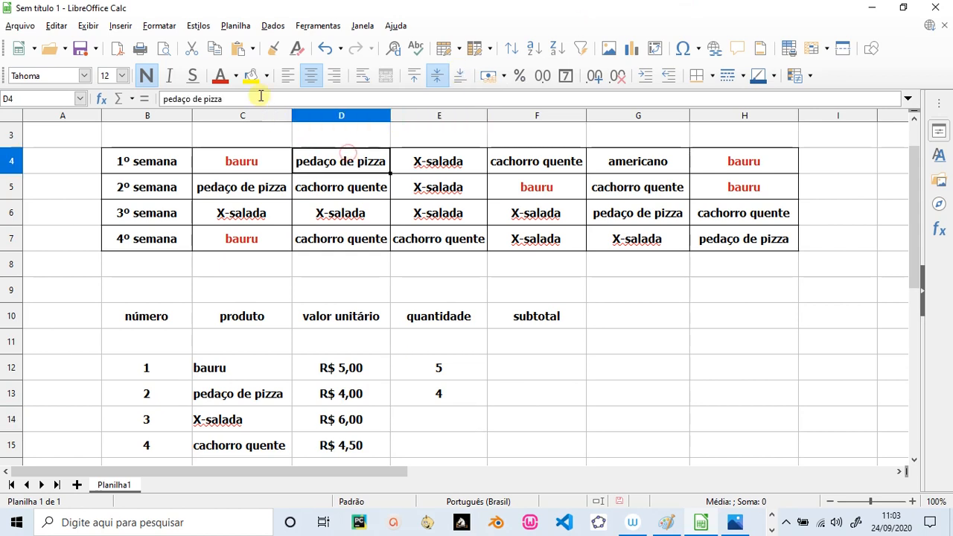
{"action": "left_click", "coordinate": [235, 75]}
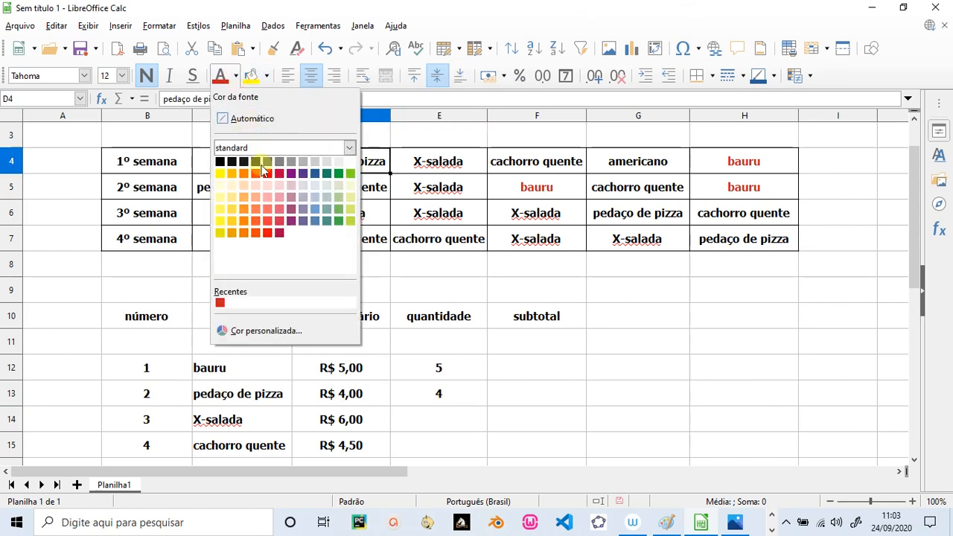
{"action": "left_click", "coordinate": [328, 175]}
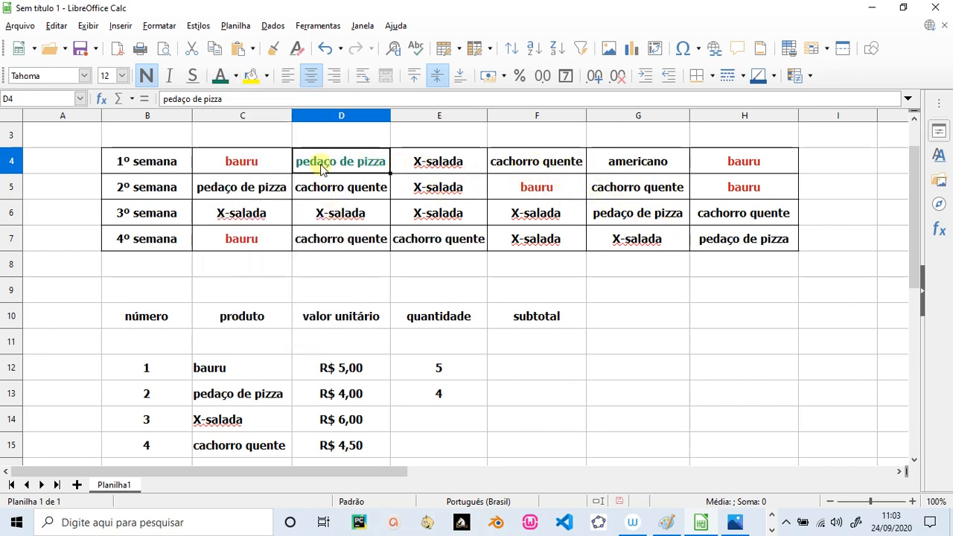
{"action": "left_click", "coordinate": [257, 184]}
{"action": "left_click", "coordinate": [220, 76]}
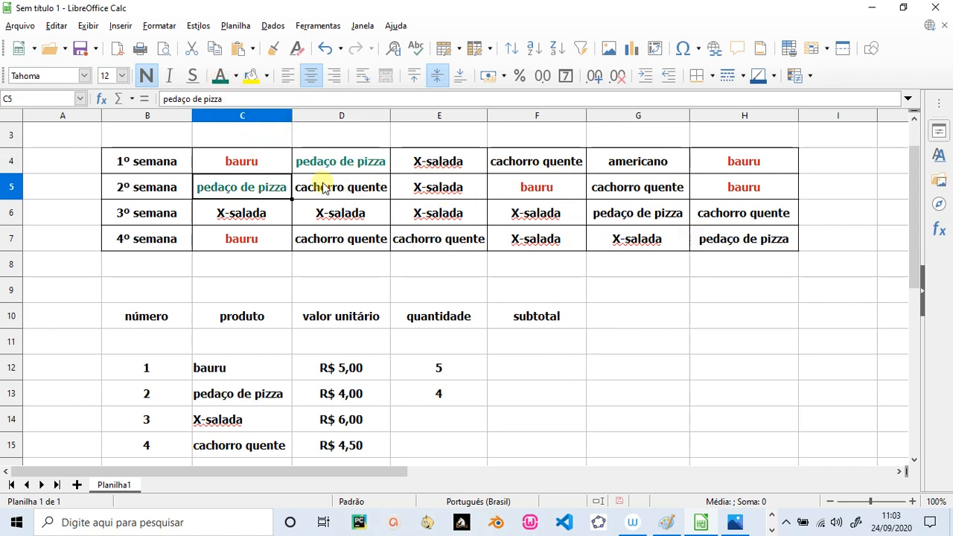
{"action": "left_click", "coordinate": [600, 215]}
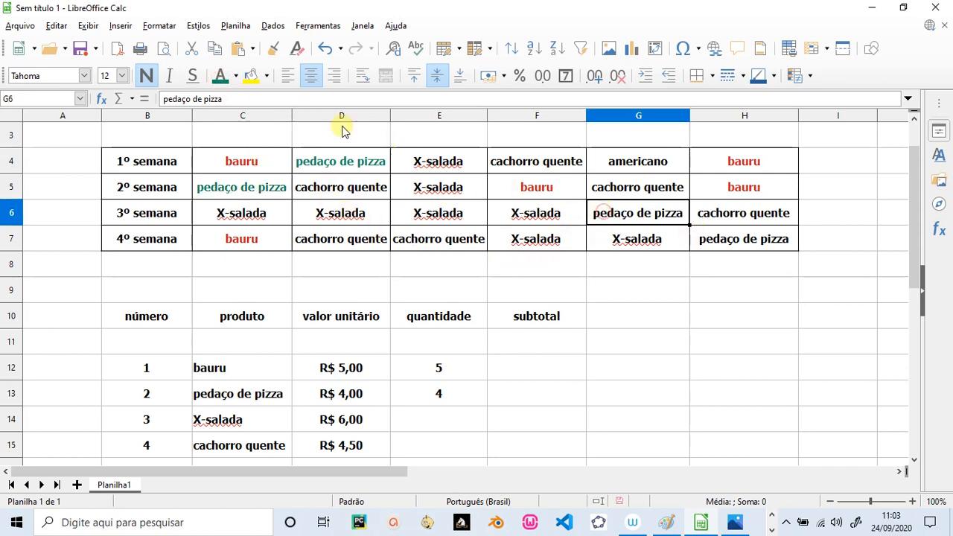
{"action": "left_click", "coordinate": [219, 76]}
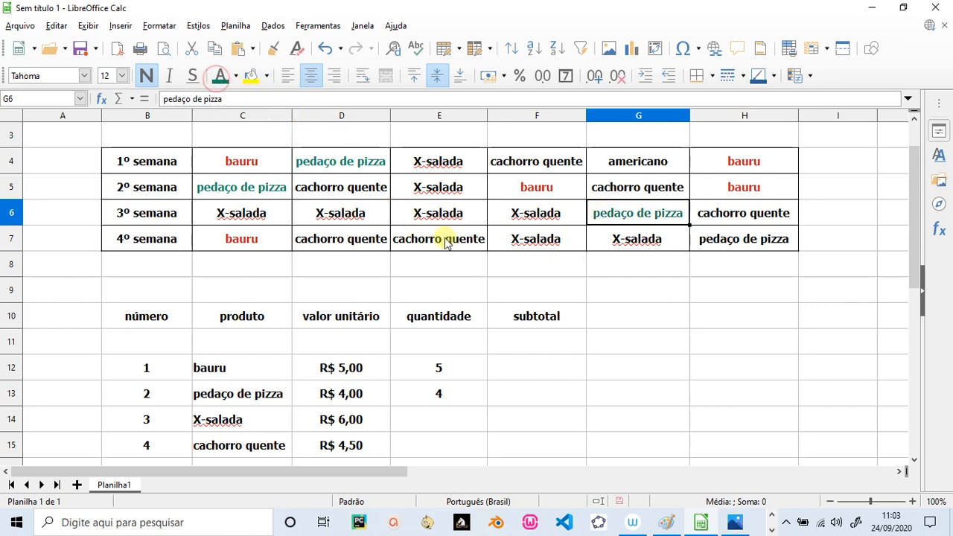
{"action": "left_click", "coordinate": [700, 245]}
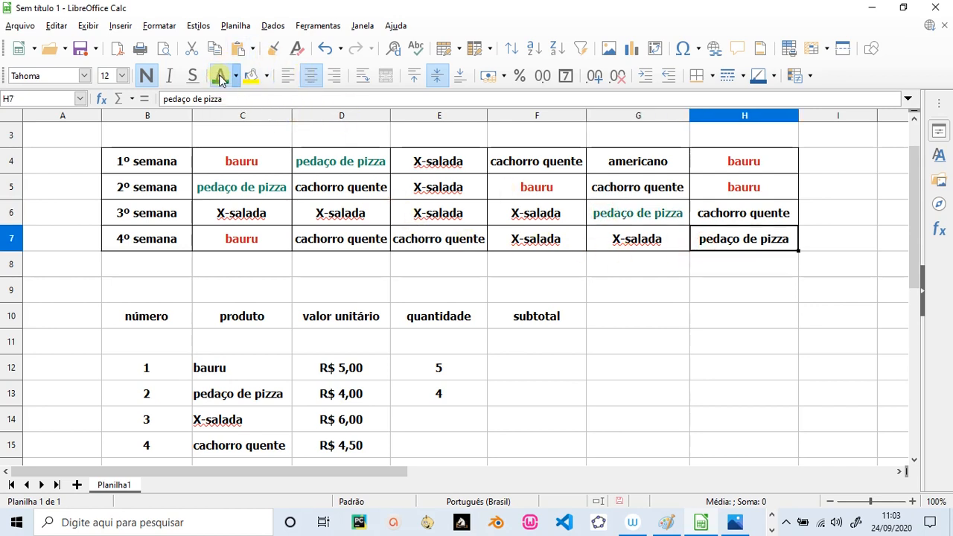
{"action": "left_click", "coordinate": [220, 76]}
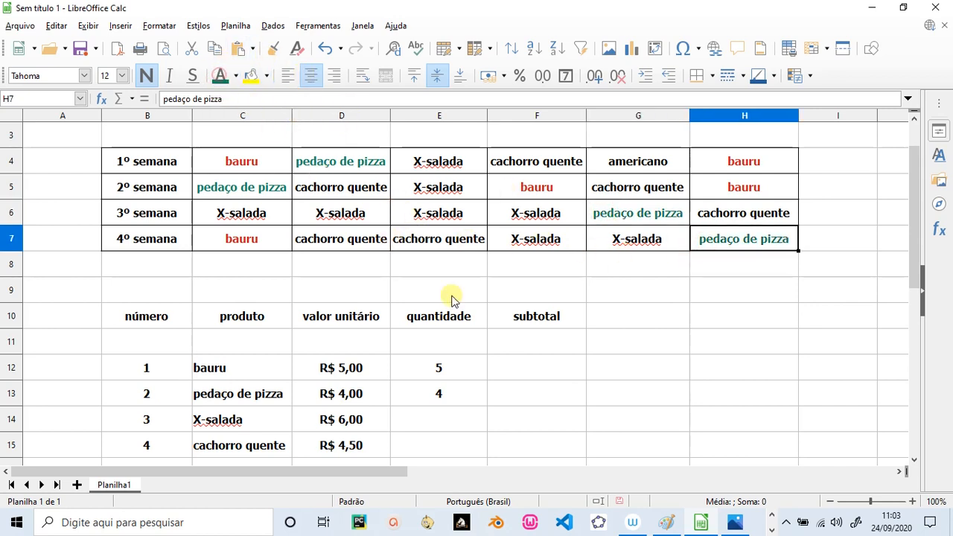
Count the X-salada entries of the four-week table in quantidade cell E14 with =CONT.SE(C4:H7;"X-salada")
{"action": "left_click", "coordinate": [510, 417]}
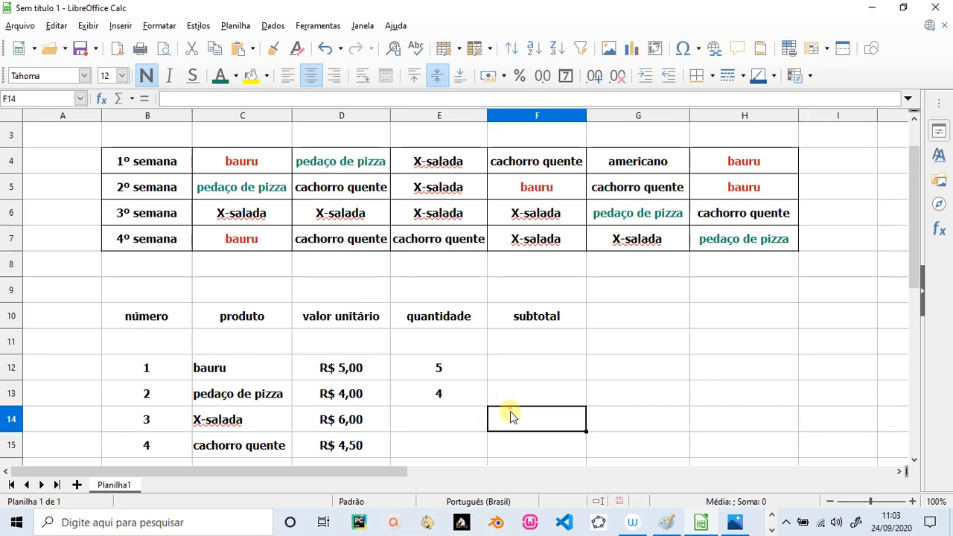
{"action": "left_click", "coordinate": [424, 411]}
{"action": "scroll", "coordinate": [408, 398], "scroll_direction": "down", "scroll_amount": 1}
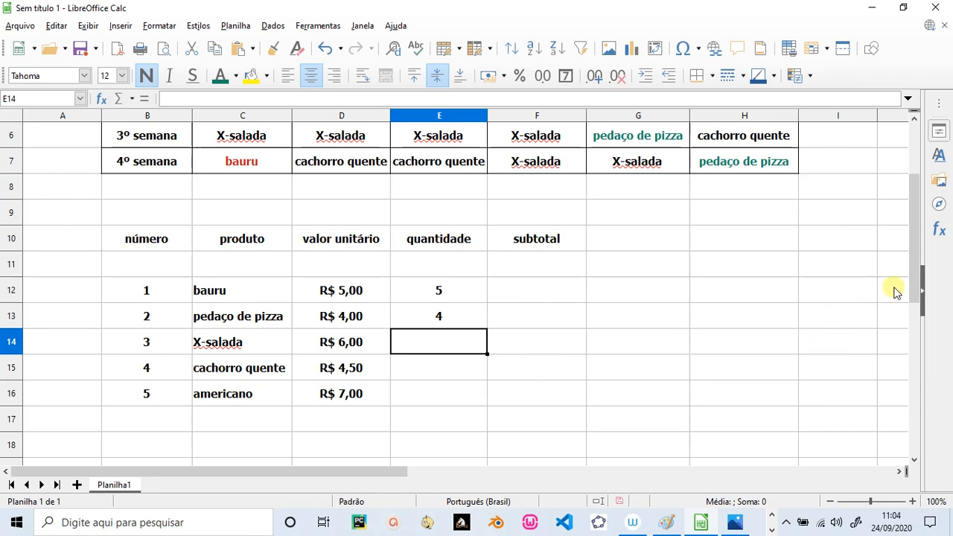
{"action": "left_click_drag", "start_coordinate": [918, 287], "coordinate": [928, 237]}
{"action": "left_click_drag", "start_coordinate": [926, 258], "coordinate": [923, 291]}
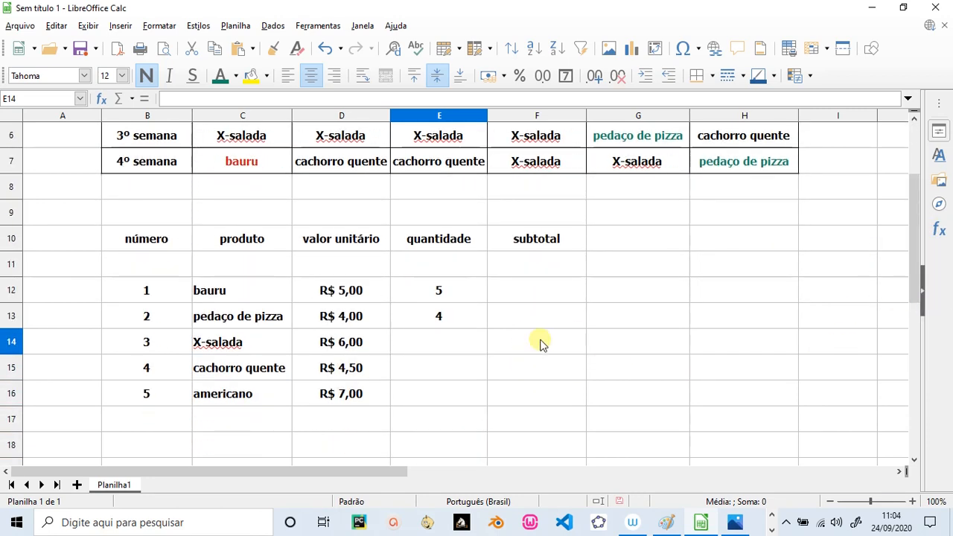
{"action": "type", "text": "cont."}
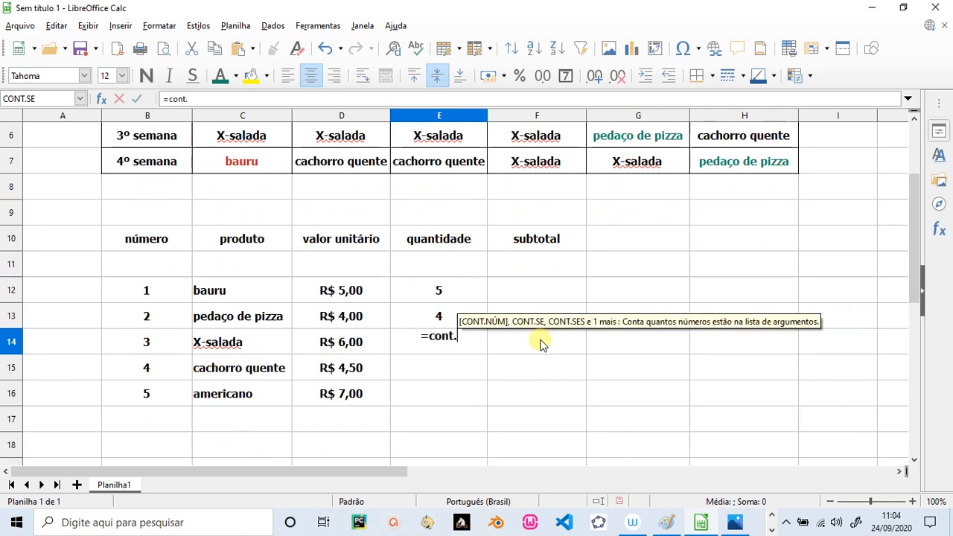
{"action": "type", "text": "se("}
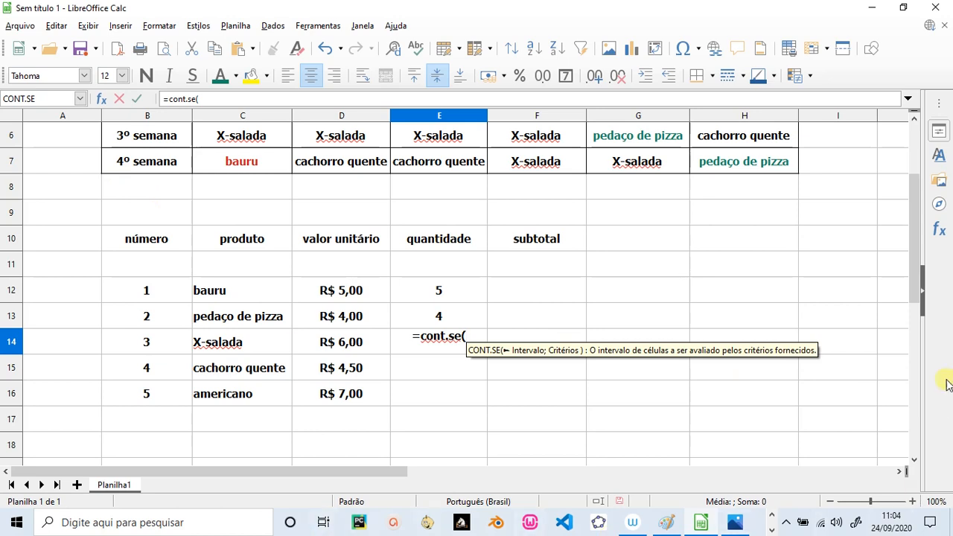
{"action": "left_click_drag", "start_coordinate": [921, 255], "coordinate": [930, 216]}
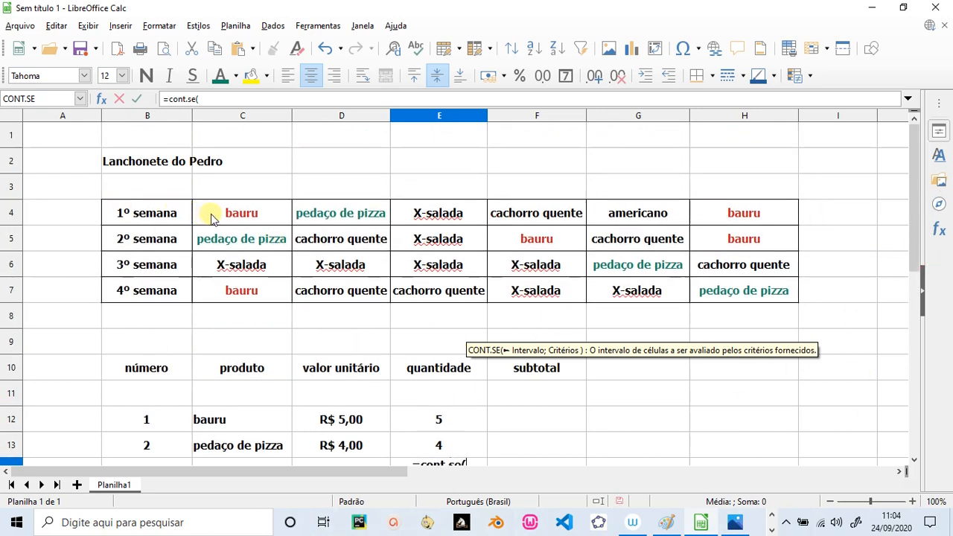
{"action": "left_click_drag", "start_coordinate": [211, 217], "coordinate": [711, 293]}
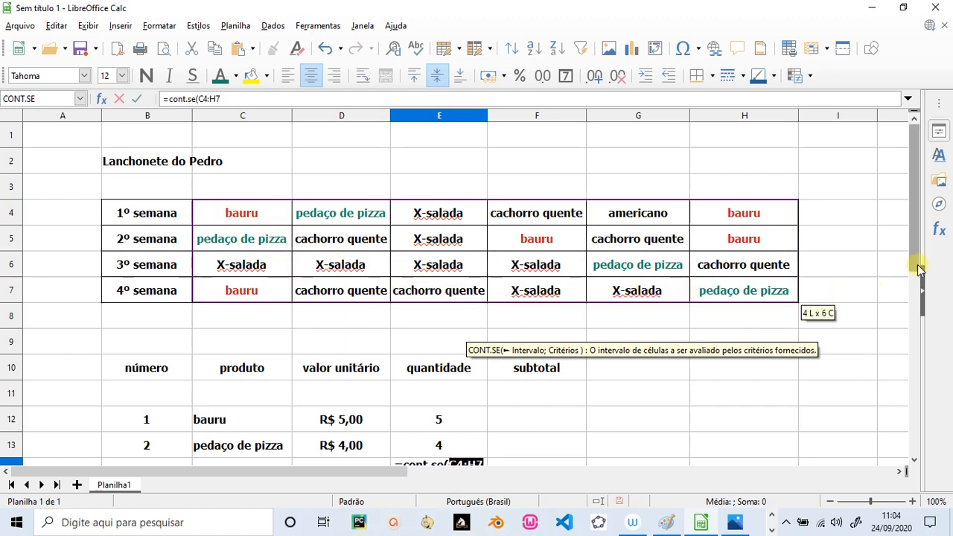
{"action": "left_click_drag", "start_coordinate": [918, 246], "coordinate": [920, 292]}
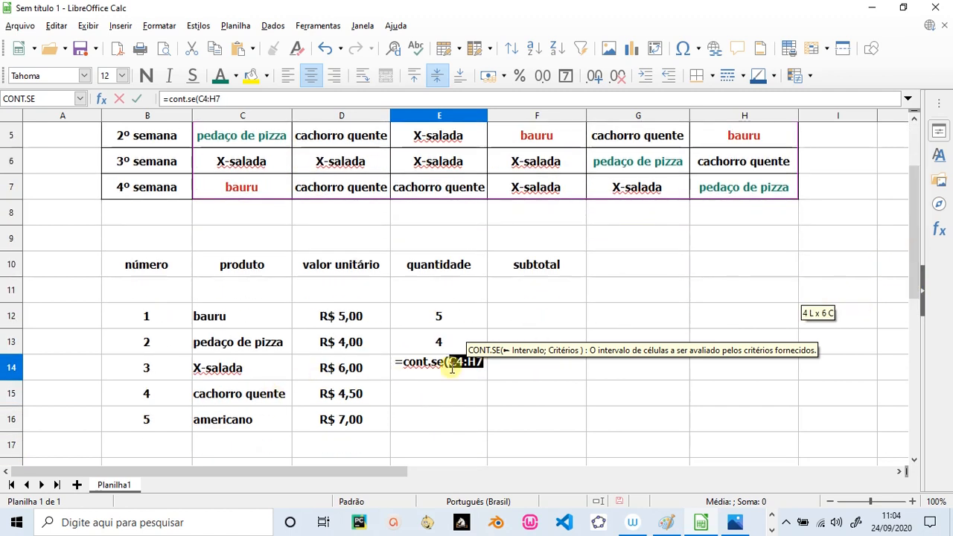
{"action": "left_click", "coordinate": [488, 362]}
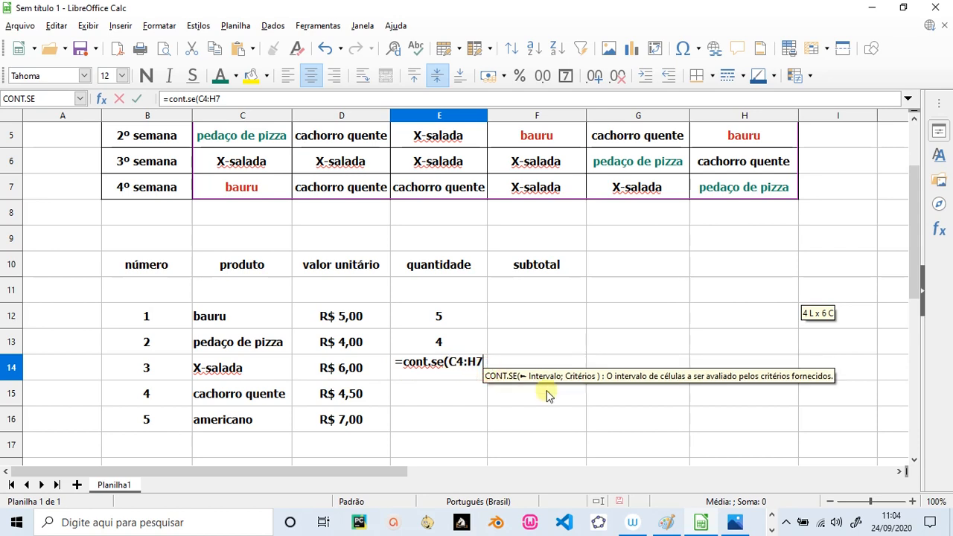
{"action": "type", "text": ";"}
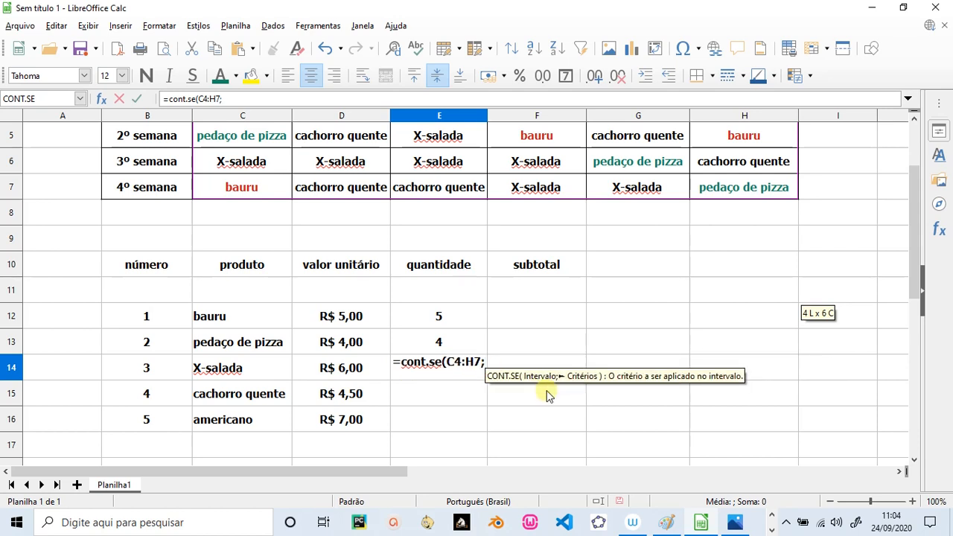
{"action": "type", "text": "\"X"}
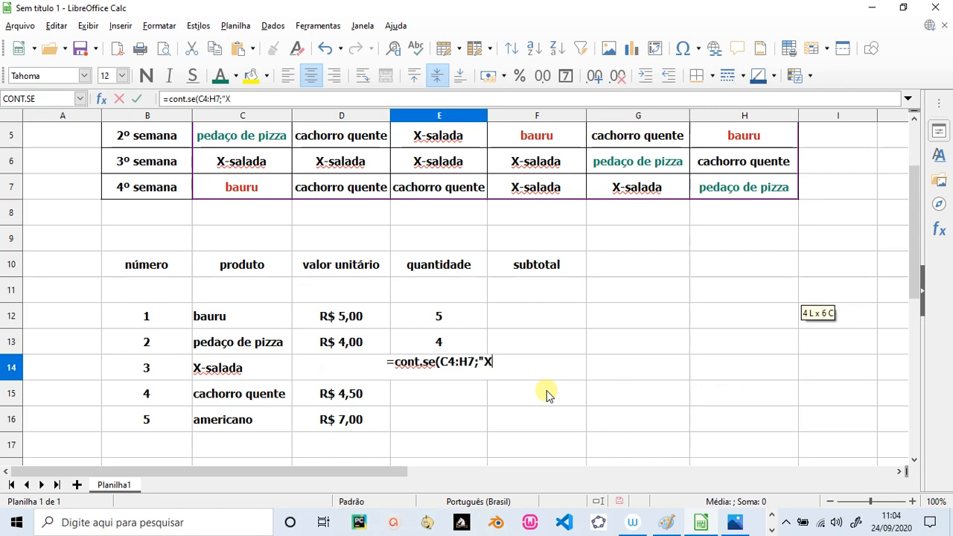
{"action": "type", "text": "-salada"}
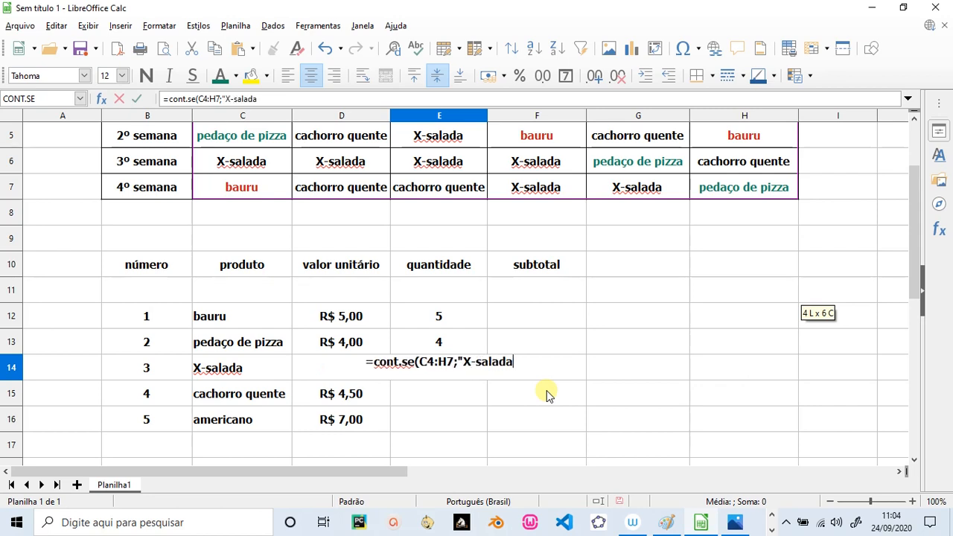
{"action": "type", "text": "\")"}
{"action": "key", "text": "Return"}
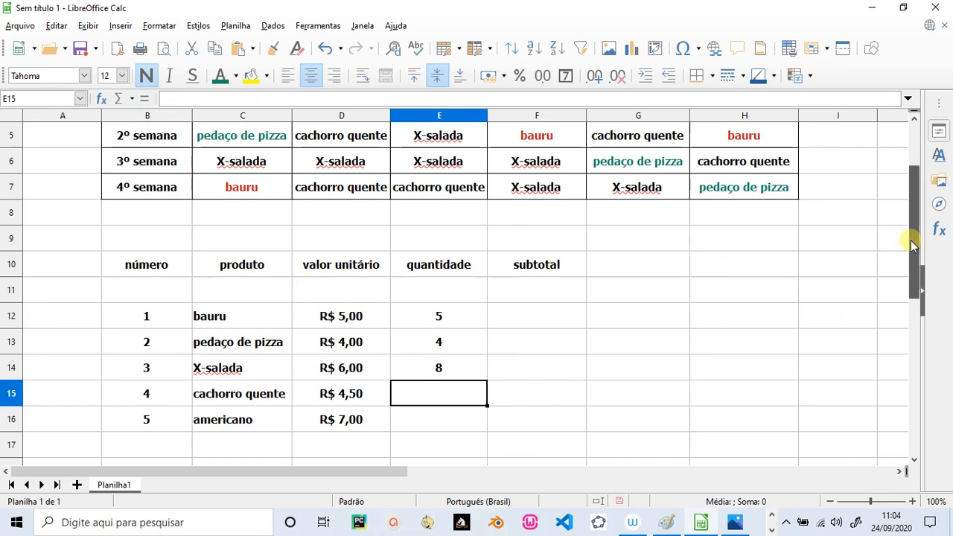
Color the text of every X-salada entry in the four-week table orange, in cells E4:E6, C6, D6, F6, F7 and G7
{"action": "left_click_drag", "start_coordinate": [911, 240], "coordinate": [907, 205]}
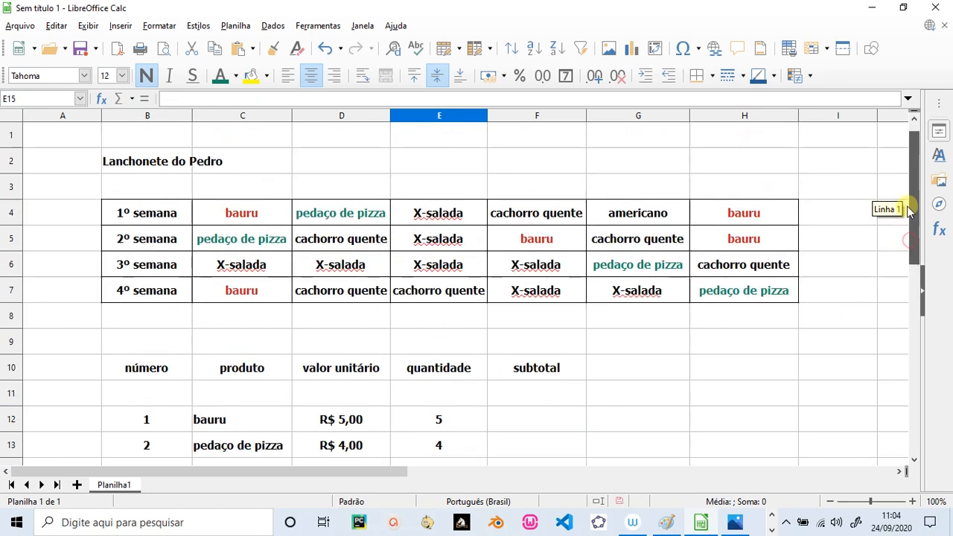
{"action": "left_click", "coordinate": [451, 222]}
{"action": "left_click", "coordinate": [237, 77]}
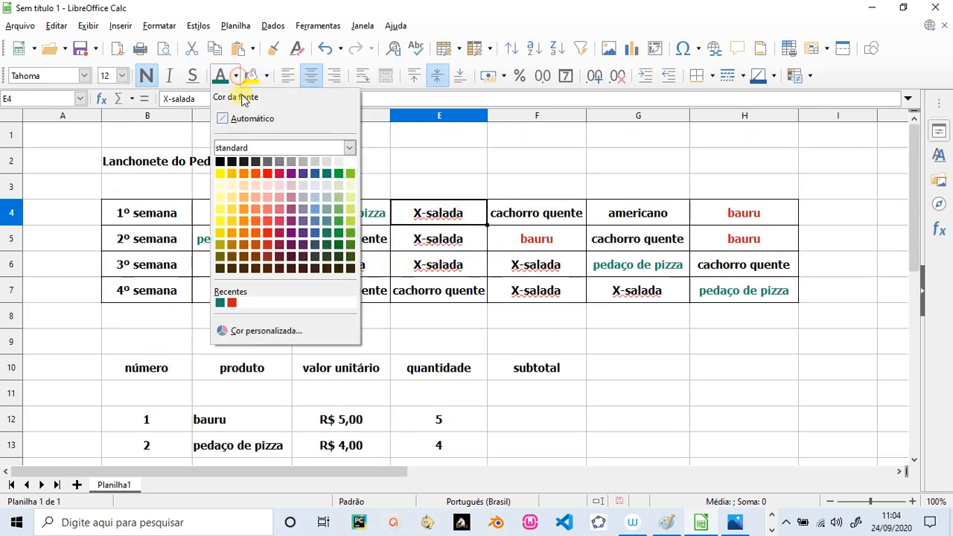
{"action": "left_click", "coordinate": [242, 176]}
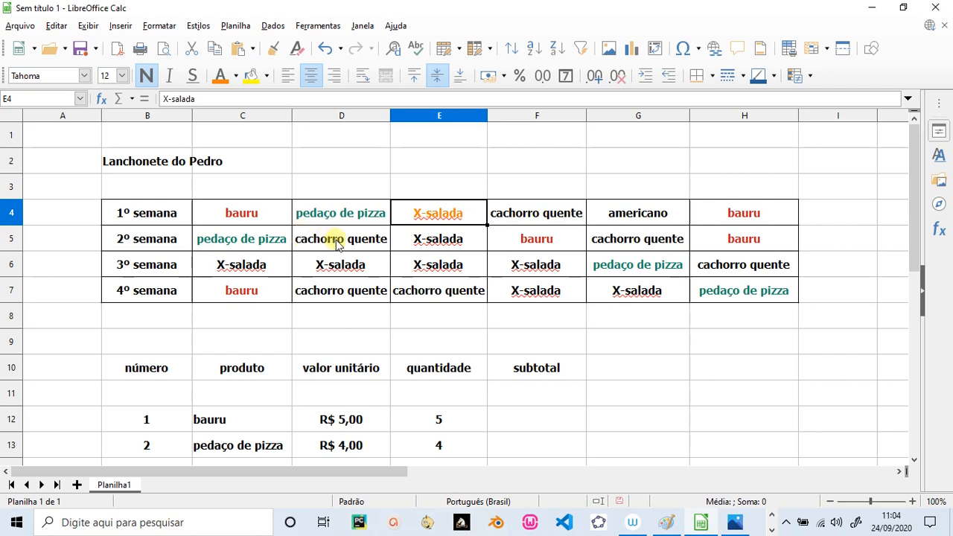
{"action": "left_click", "coordinate": [406, 241]}
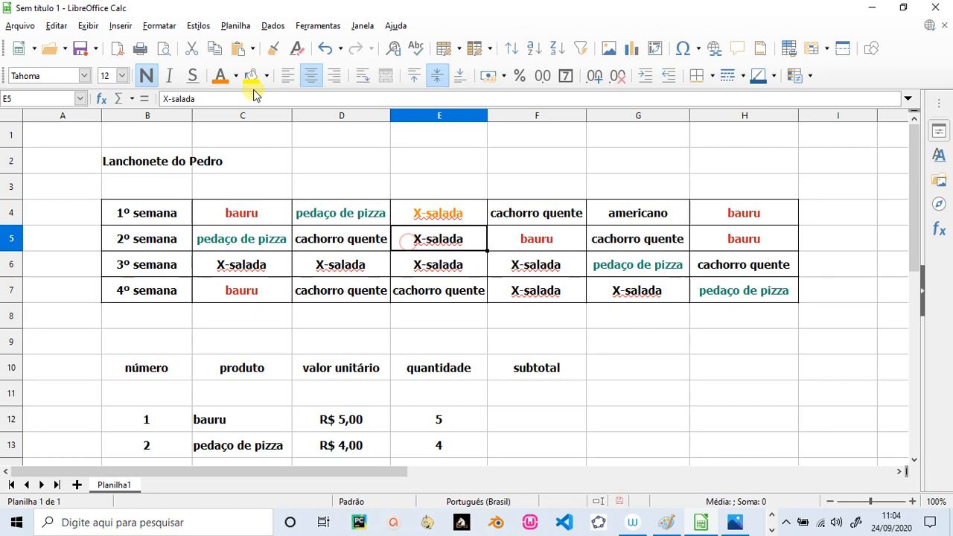
{"action": "left_click_drag", "start_coordinate": [408, 240], "coordinate": [411, 269]}
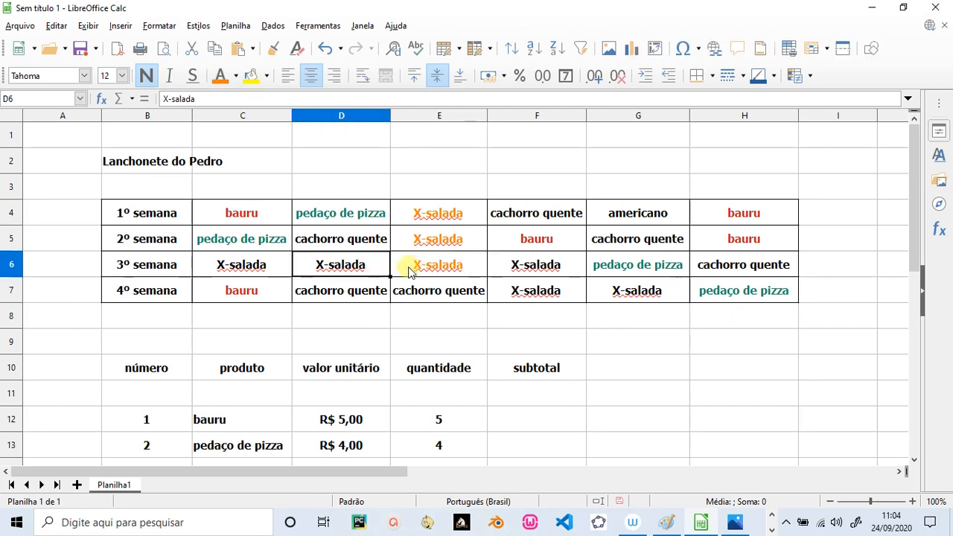
{"action": "left_click", "coordinate": [220, 75]}
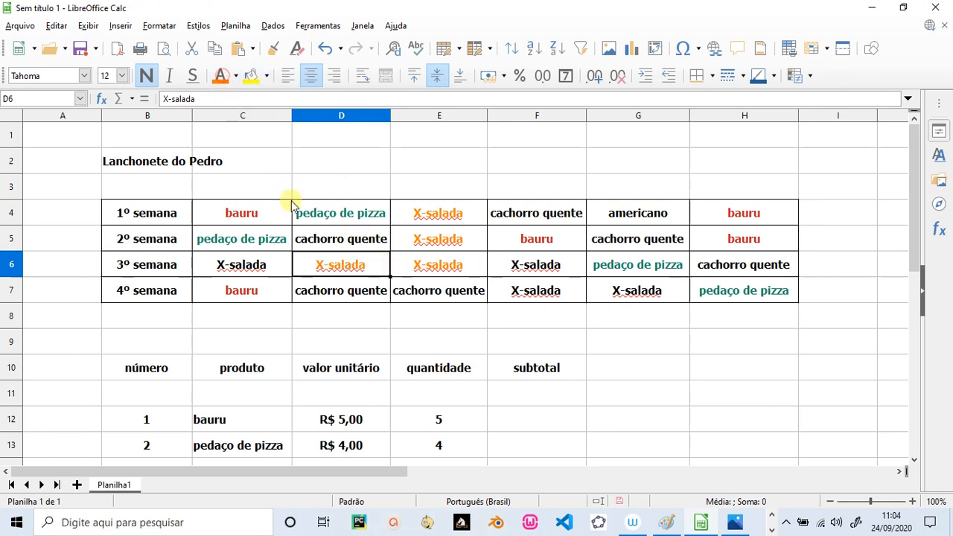
{"action": "left_click", "coordinate": [257, 257]}
{"action": "left_click", "coordinate": [220, 75]}
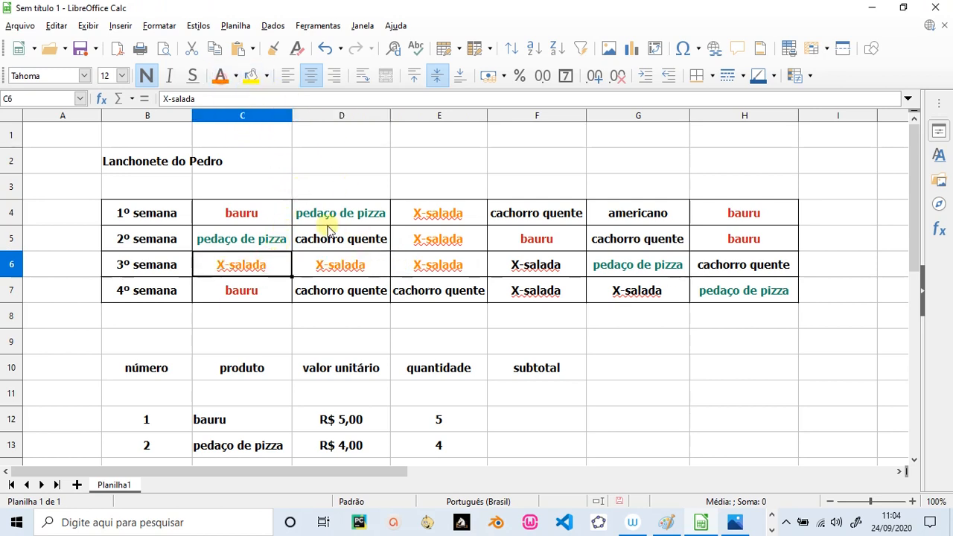
{"action": "left_click", "coordinate": [521, 299]}
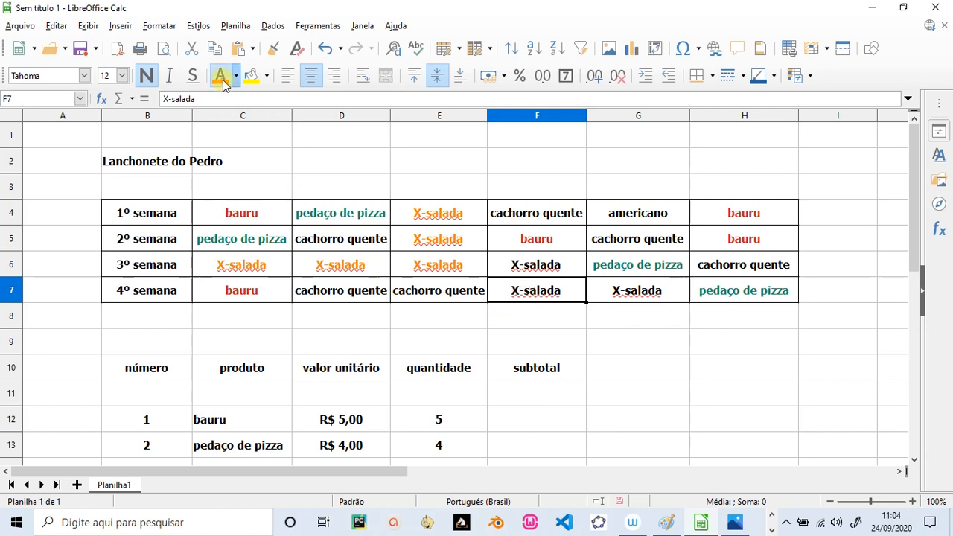
{"action": "left_click", "coordinate": [221, 76]}
{"action": "left_click", "coordinate": [503, 264]}
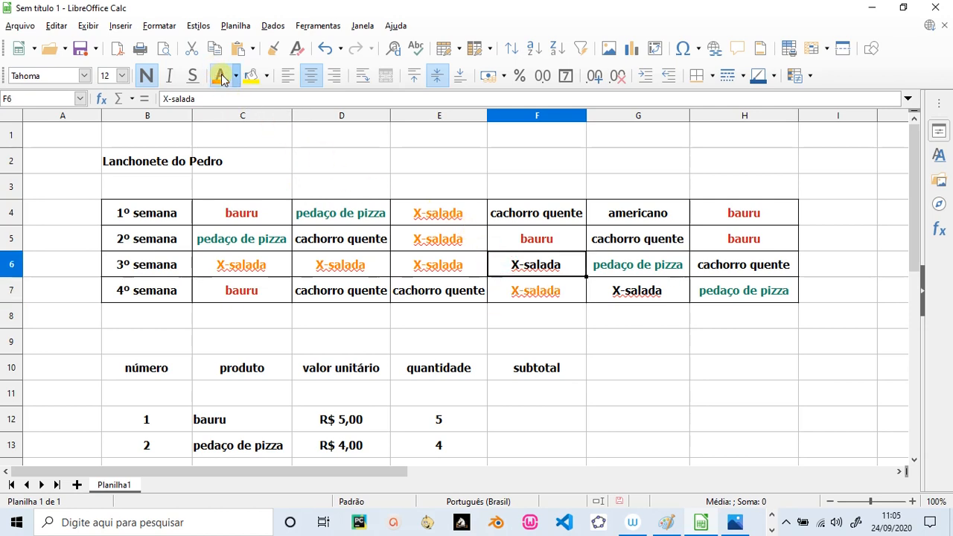
{"action": "left_click", "coordinate": [221, 77]}
{"action": "left_click", "coordinate": [631, 291]}
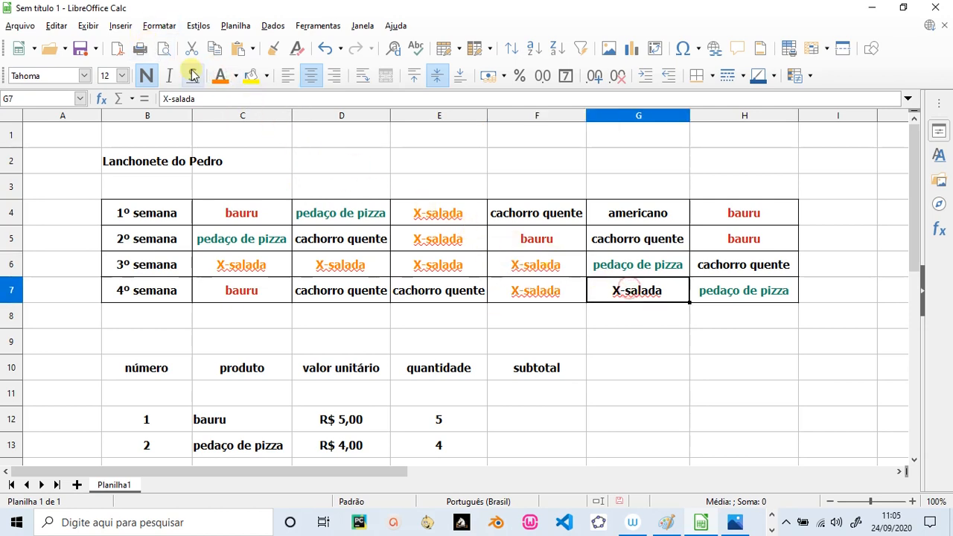
{"action": "left_click", "coordinate": [221, 76]}
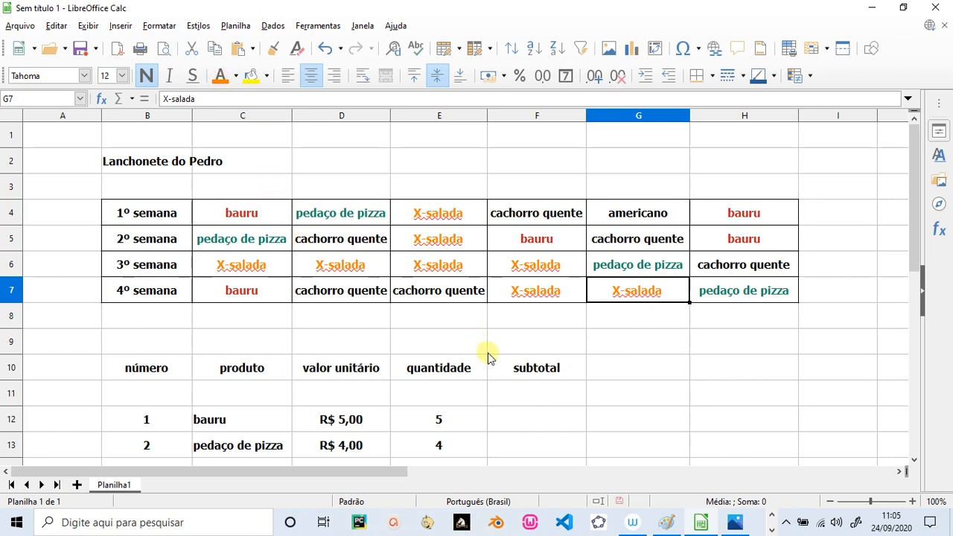
Count the cachorro quente entries of the four-week table in quantidade cell E15 with =CONT.SE(C4:H7;"cachorro quente")
{"action": "scroll", "coordinate": [489, 361], "scroll_direction": "down", "scroll_amount": 1}
{"action": "left_click", "coordinate": [430, 421]}
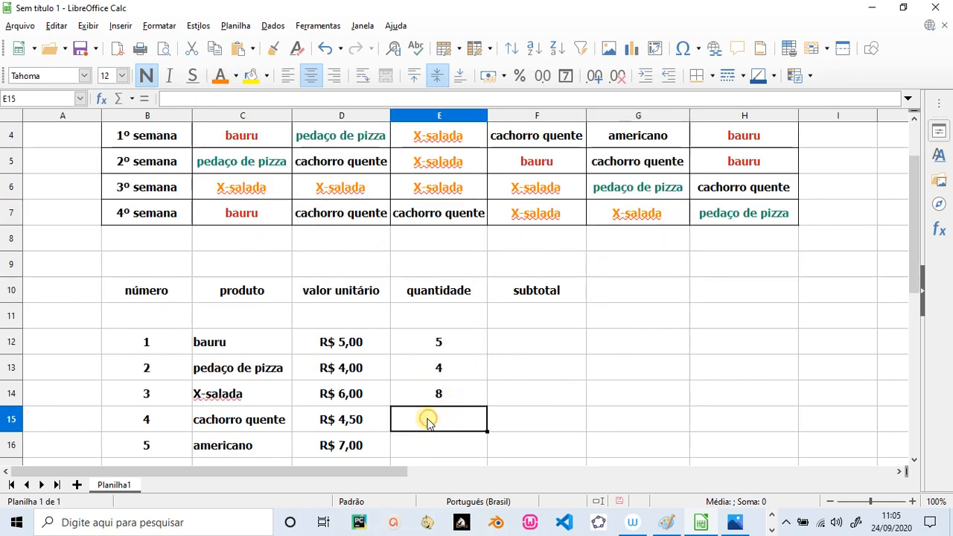
{"action": "double_click", "coordinate": [436, 422]}
{"action": "type", "text": "="}
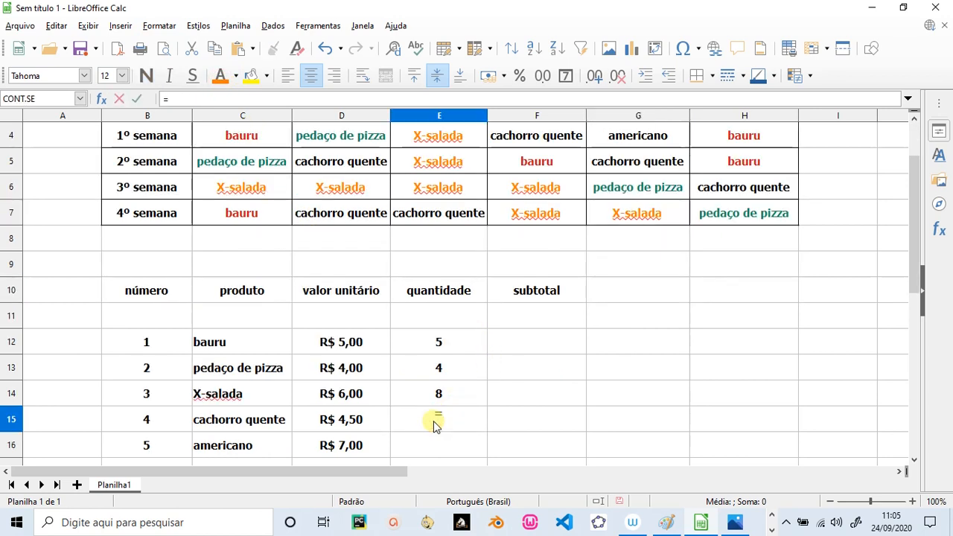
{"action": "type", "text": "cont.se("}
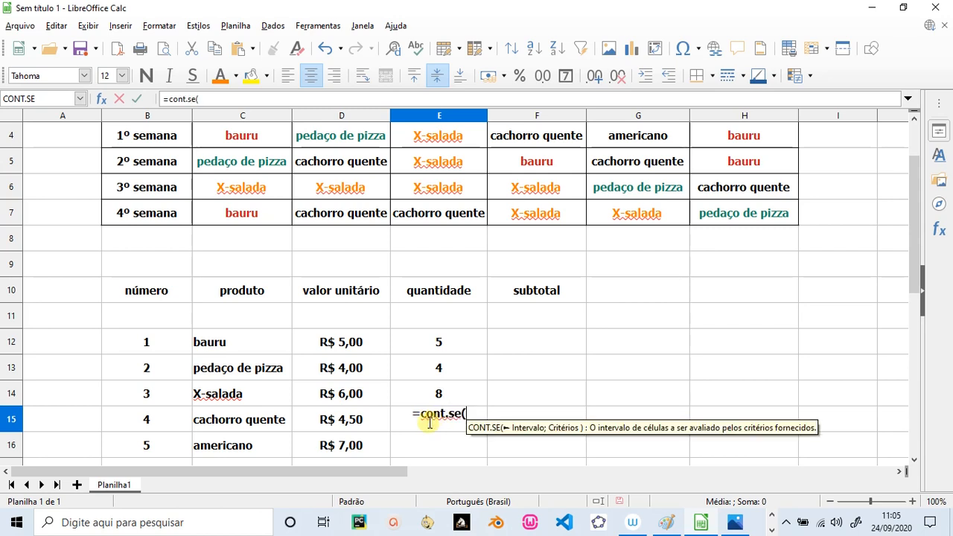
{"action": "left_click_drag", "start_coordinate": [921, 328], "coordinate": [915, 322]}
{"action": "left_click_drag", "start_coordinate": [234, 187], "coordinate": [704, 277]}
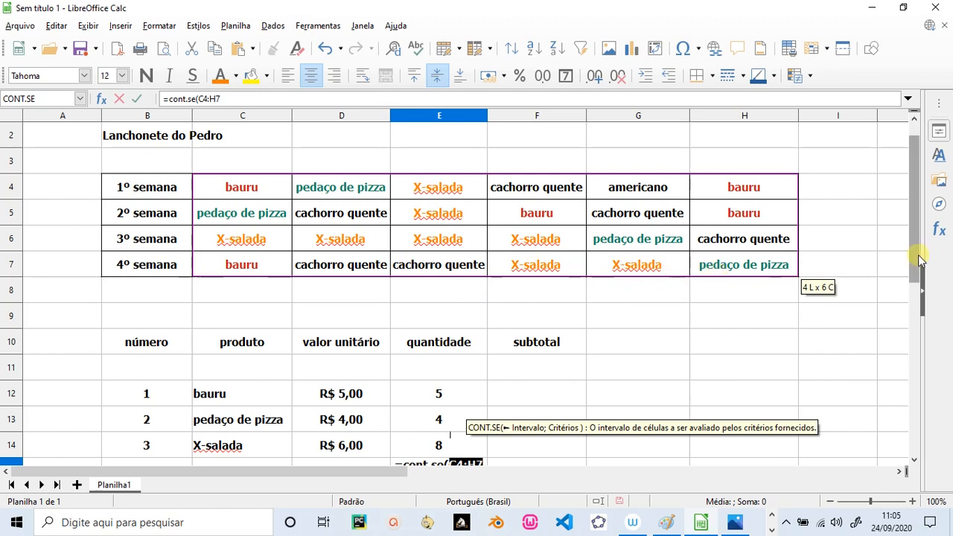
{"action": "left_click_drag", "start_coordinate": [915, 256], "coordinate": [910, 323]}
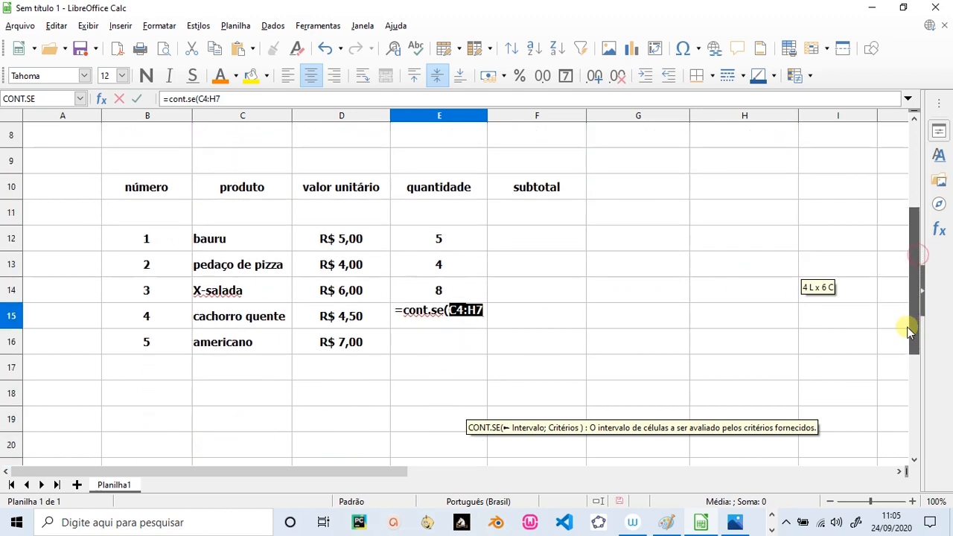
{"action": "left_click", "coordinate": [483, 300]}
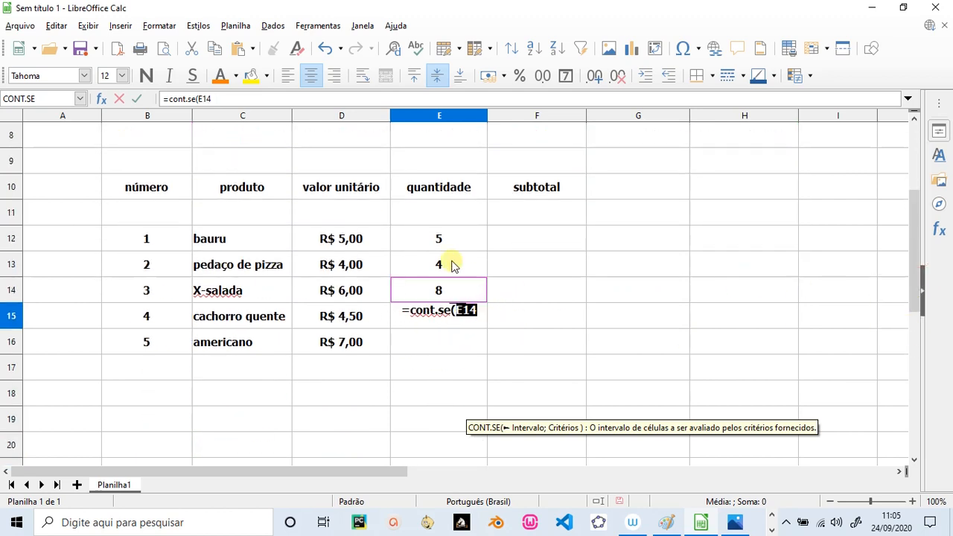
{"action": "left_click_drag", "start_coordinate": [915, 293], "coordinate": [917, 238]}
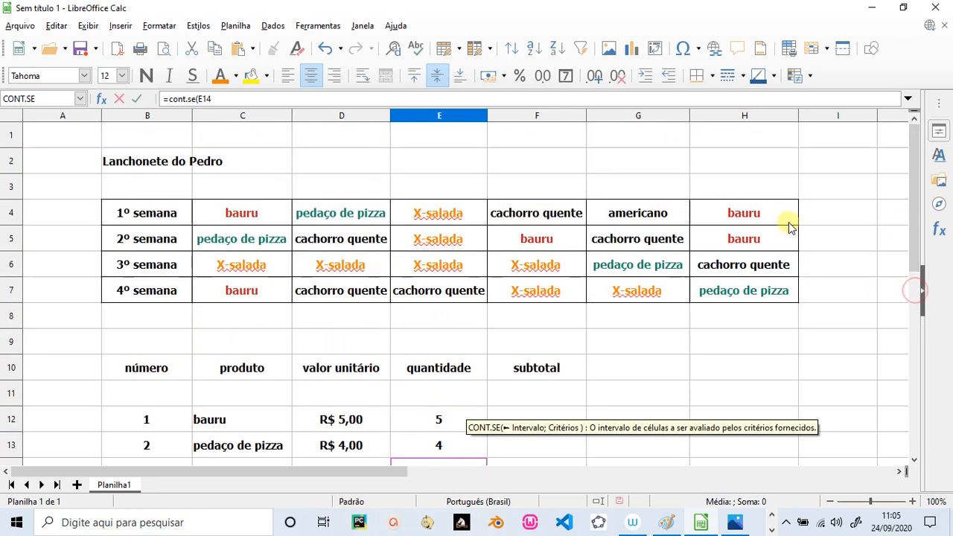
{"action": "left_click_drag", "start_coordinate": [257, 214], "coordinate": [726, 307]}
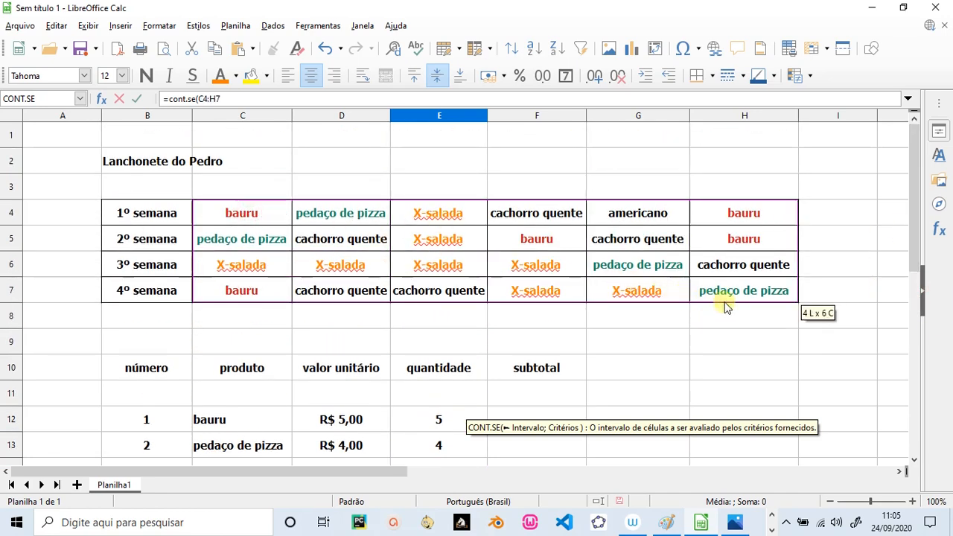
{"action": "left_click_drag", "start_coordinate": [919, 260], "coordinate": [919, 320]}
{"action": "left_click", "coordinate": [484, 335]}
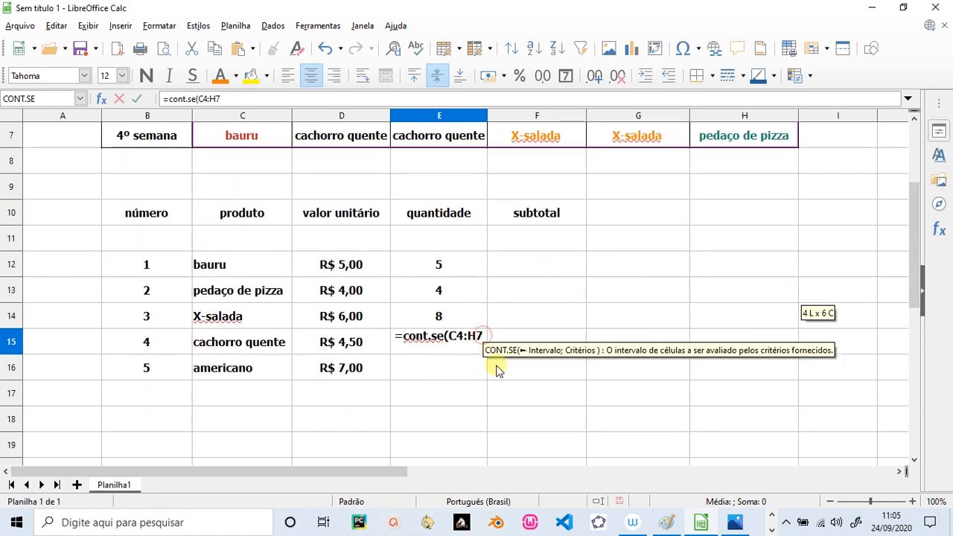
{"action": "type", "text": ";"}
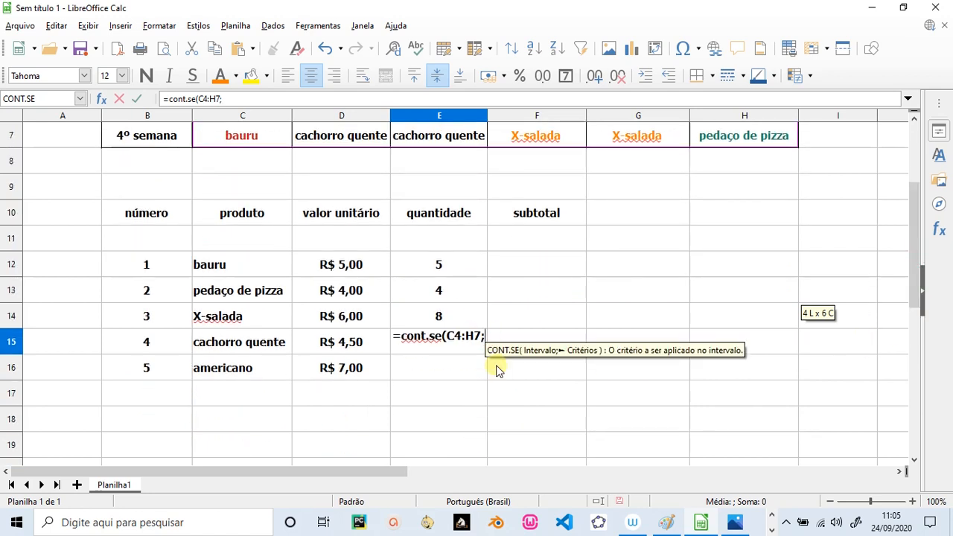
{"action": "type", "text": "\"cach"}
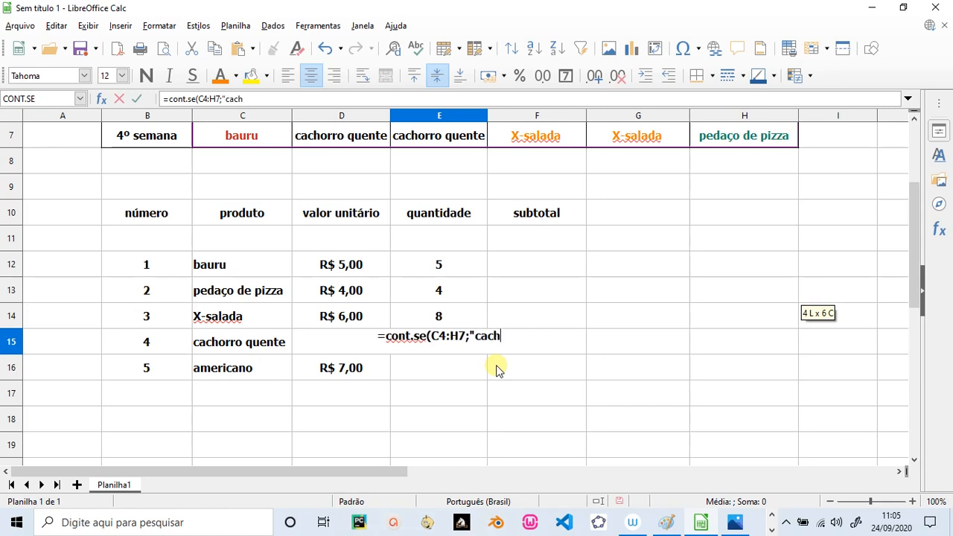
{"action": "type", "text": "orro que"}
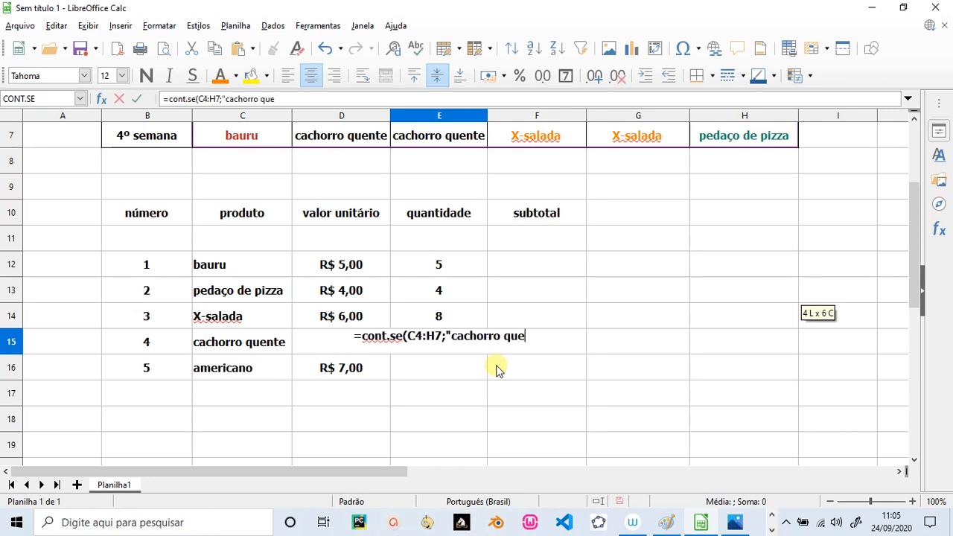
{"action": "type", "text": "nte\")"}
{"action": "key", "text": "Return"}
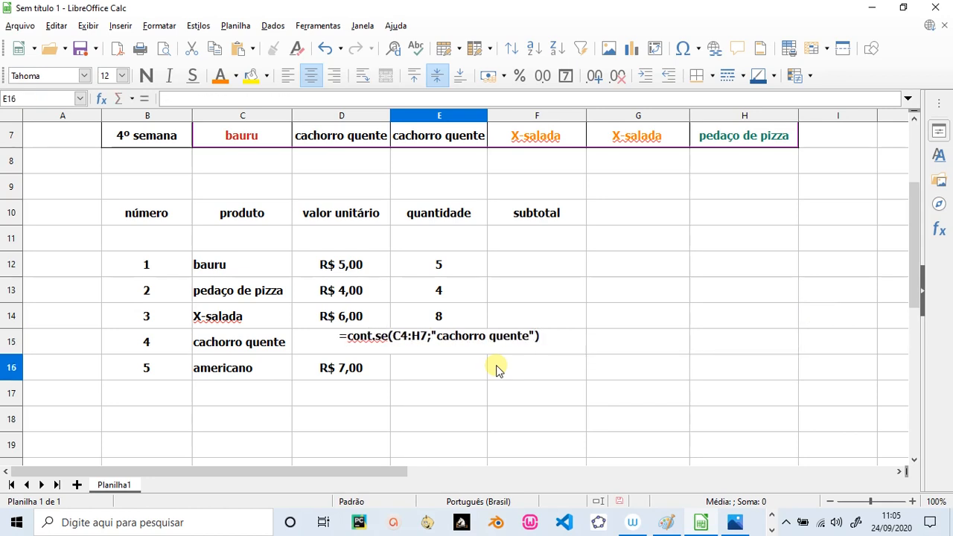
Color the text of every cachorro quente entry in the four-week table purple, in cells F4, D5, G5, H6, D7 and E7
{"action": "left_click_drag", "start_coordinate": [916, 259], "coordinate": [878, 218]}
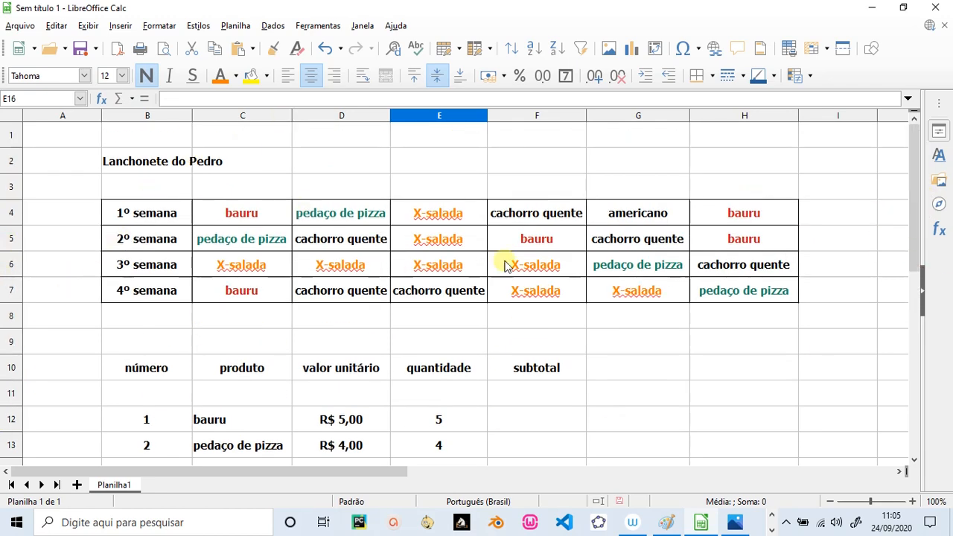
{"action": "left_click", "coordinate": [541, 214]}
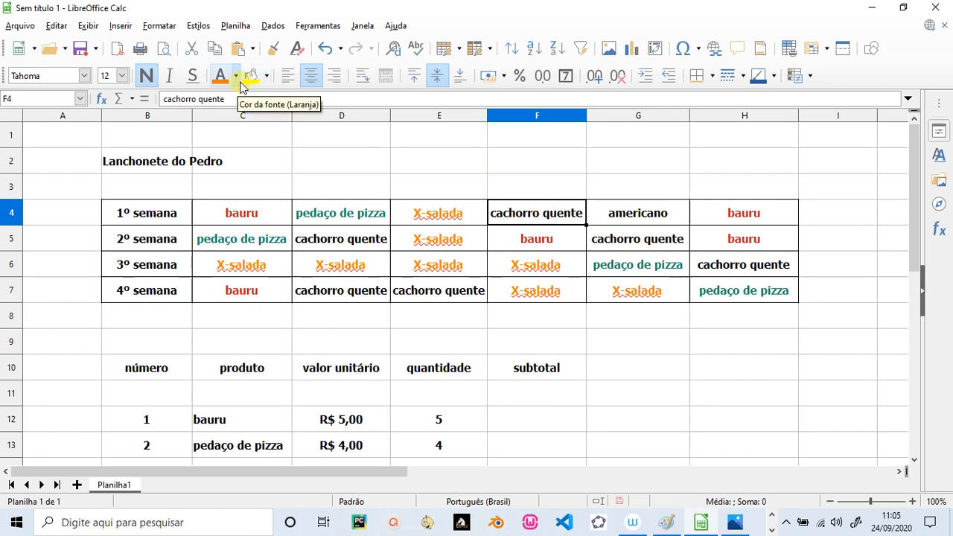
{"action": "left_click", "coordinate": [236, 76]}
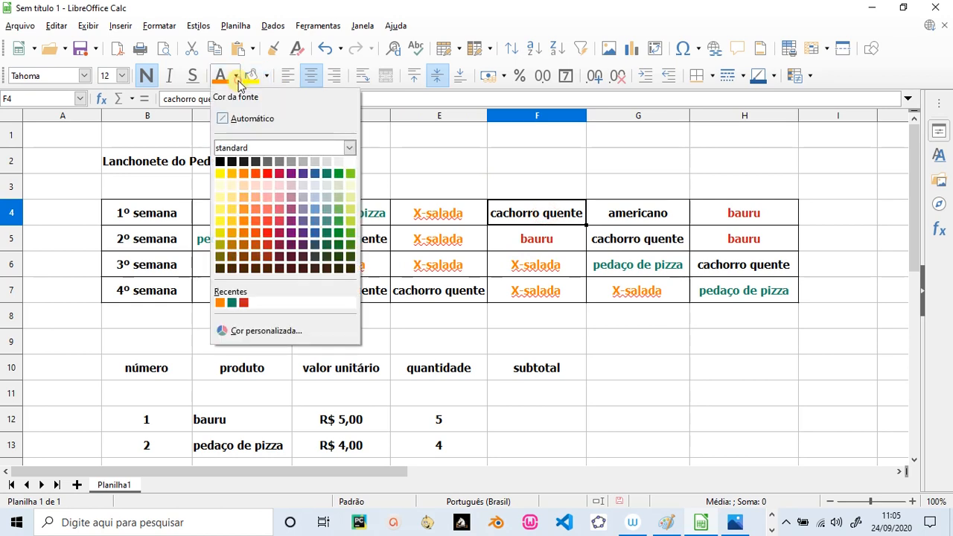
{"action": "left_click", "coordinate": [291, 174]}
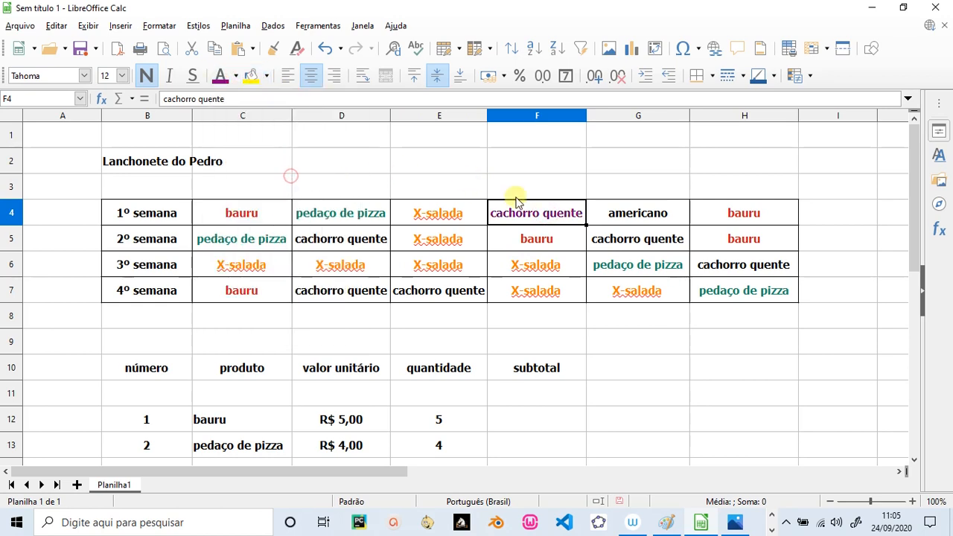
{"action": "left_click", "coordinate": [323, 239]}
{"action": "left_click", "coordinate": [221, 84]}
{"action": "left_click", "coordinate": [647, 240]}
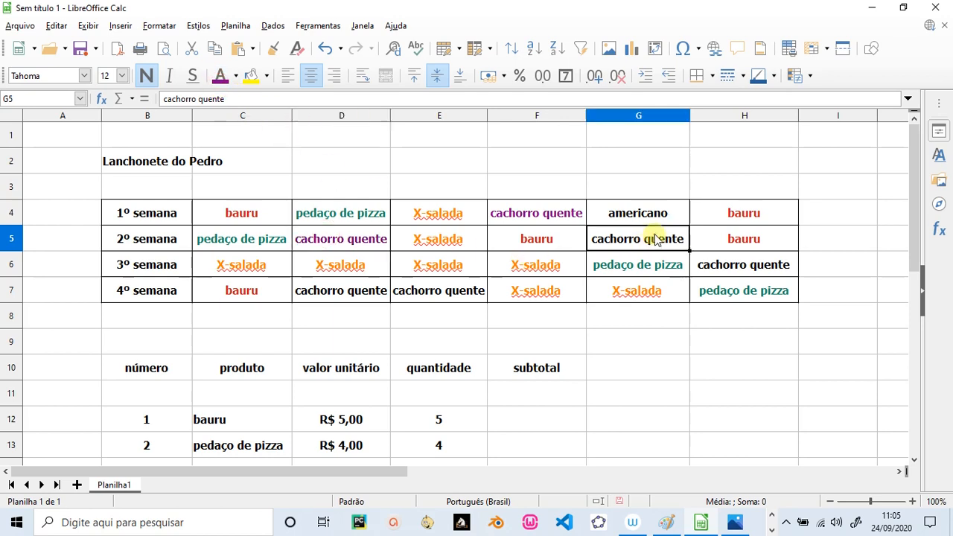
{"action": "left_click", "coordinate": [221, 84]}
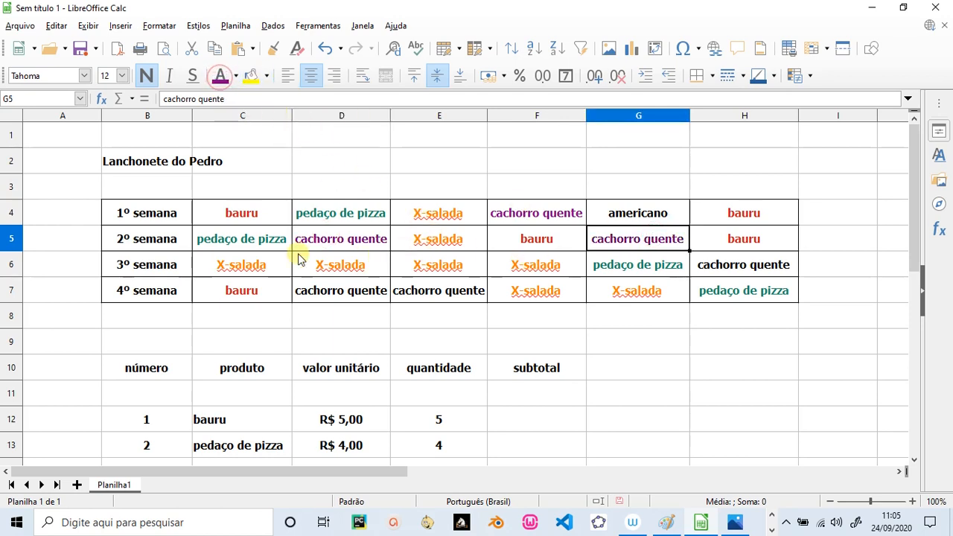
{"action": "left_click", "coordinate": [704, 259]}
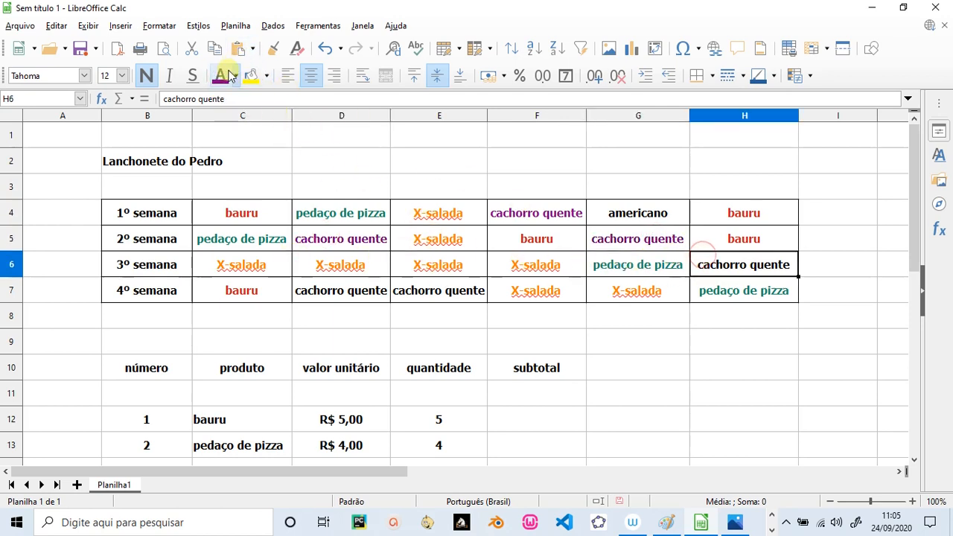
{"action": "left_click", "coordinate": [222, 75]}
{"action": "left_click", "coordinate": [331, 283]}
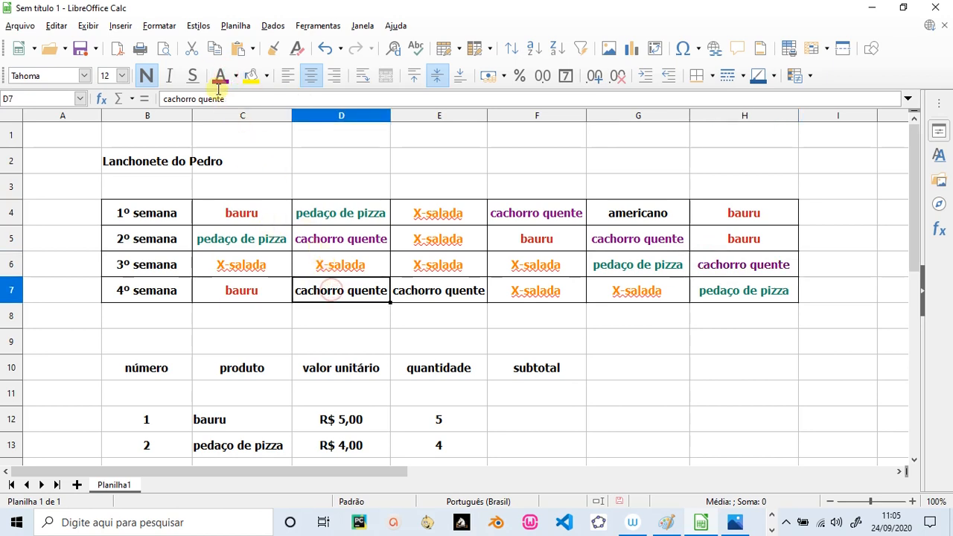
{"action": "left_click", "coordinate": [398, 292]}
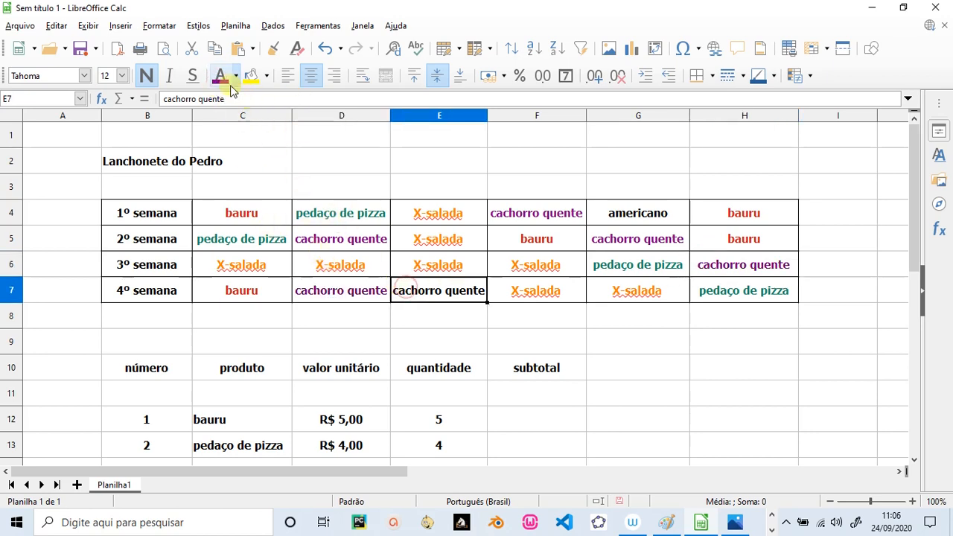
{"action": "left_click", "coordinate": [221, 77]}
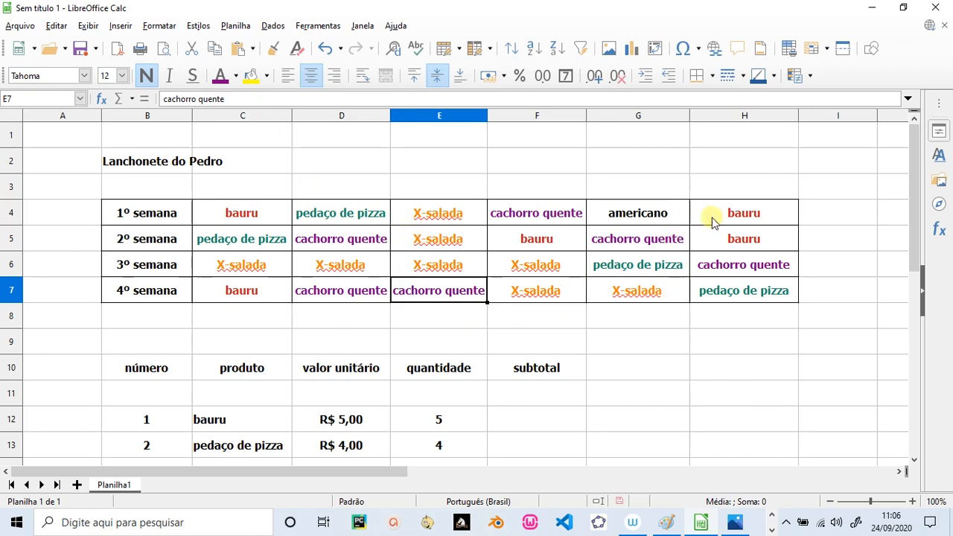
Count the americano entries of the four-week table in quantidade cell E16 with =CONT.SE(C4:H7;"americano")
{"action": "left_click_drag", "start_coordinate": [917, 250], "coordinate": [864, 334]}
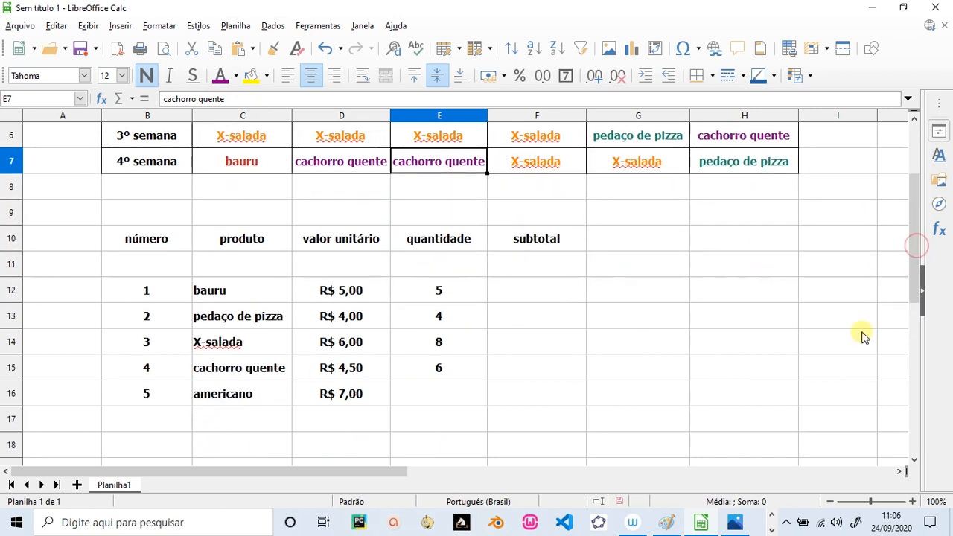
{"action": "left_click", "coordinate": [422, 396]}
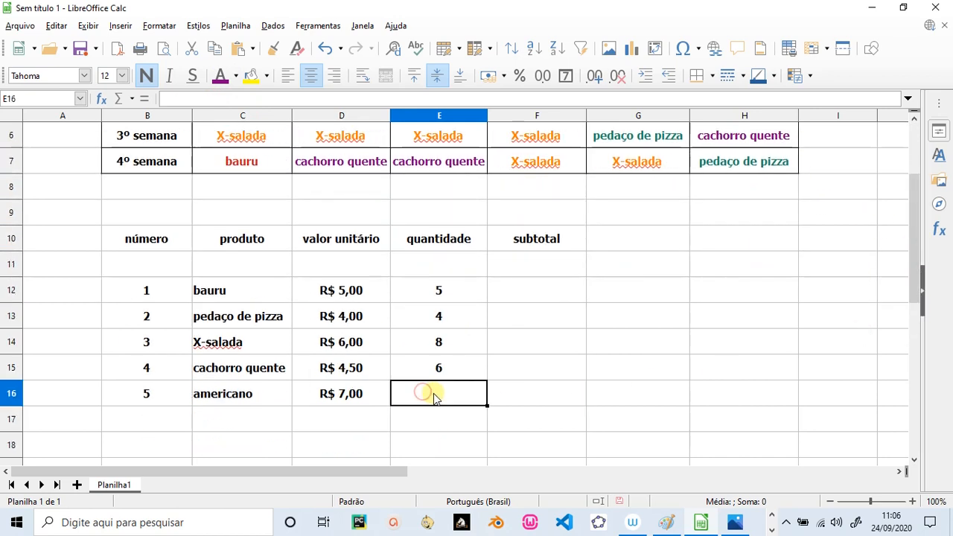
{"action": "type", "text": "=cont.s"}
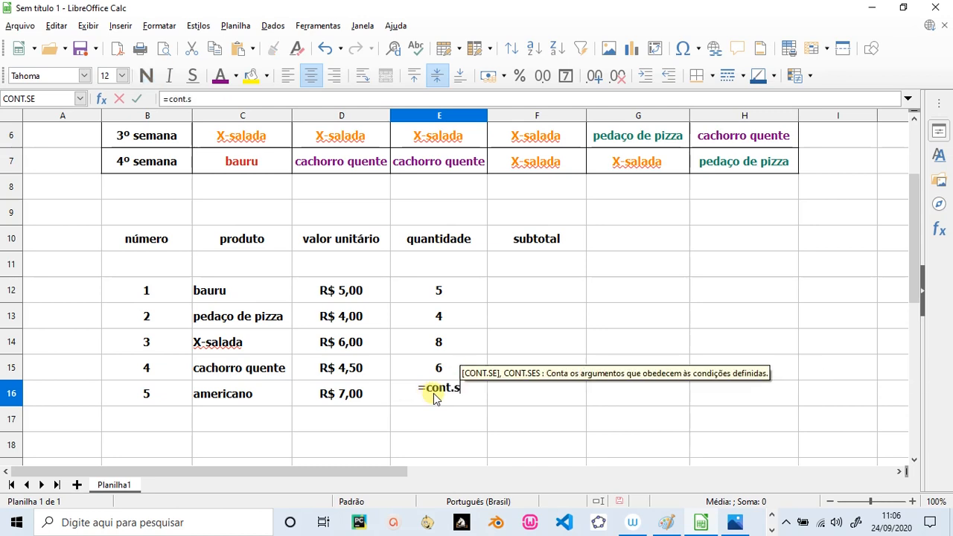
{"action": "type", "text": "e("}
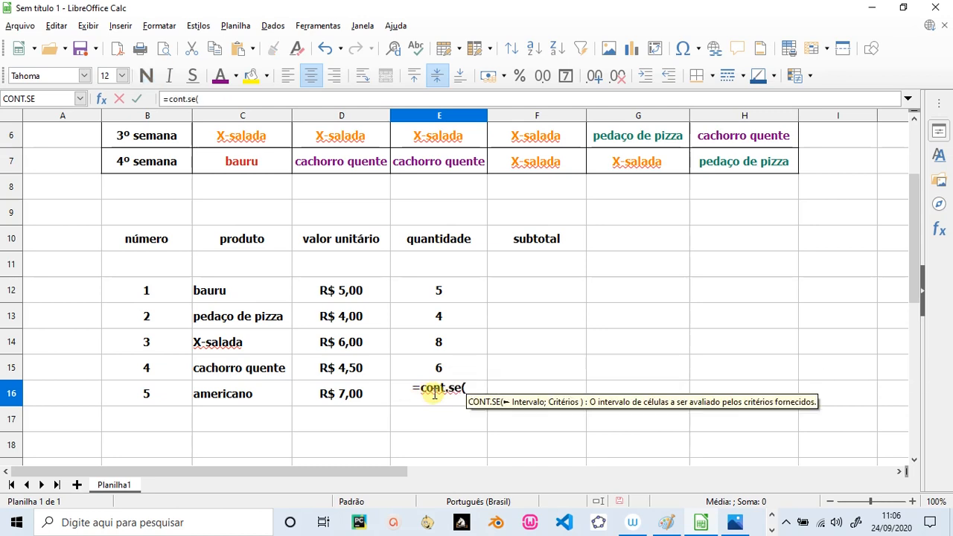
{"action": "left_click_drag", "start_coordinate": [910, 248], "coordinate": [926, 207]}
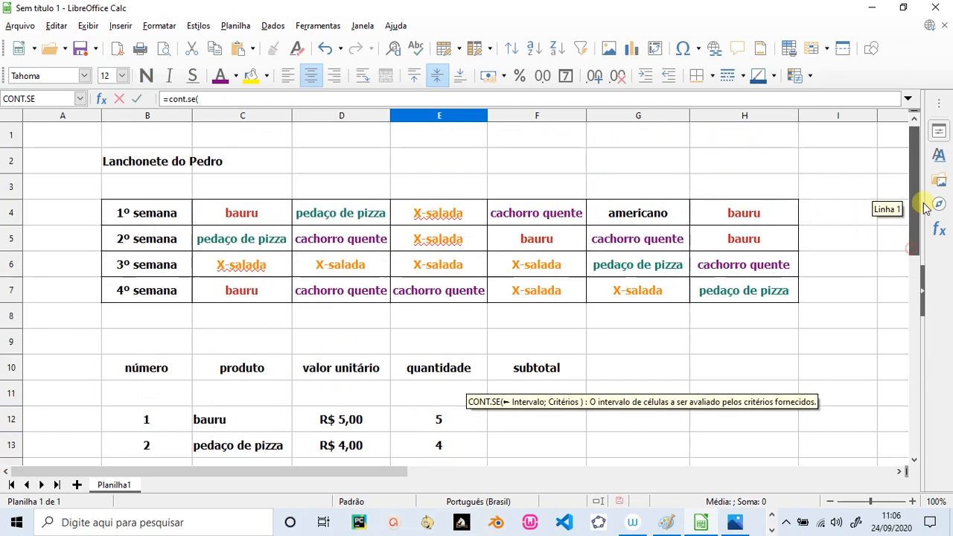
{"action": "left_click_drag", "start_coordinate": [242, 212], "coordinate": [929, 289]}
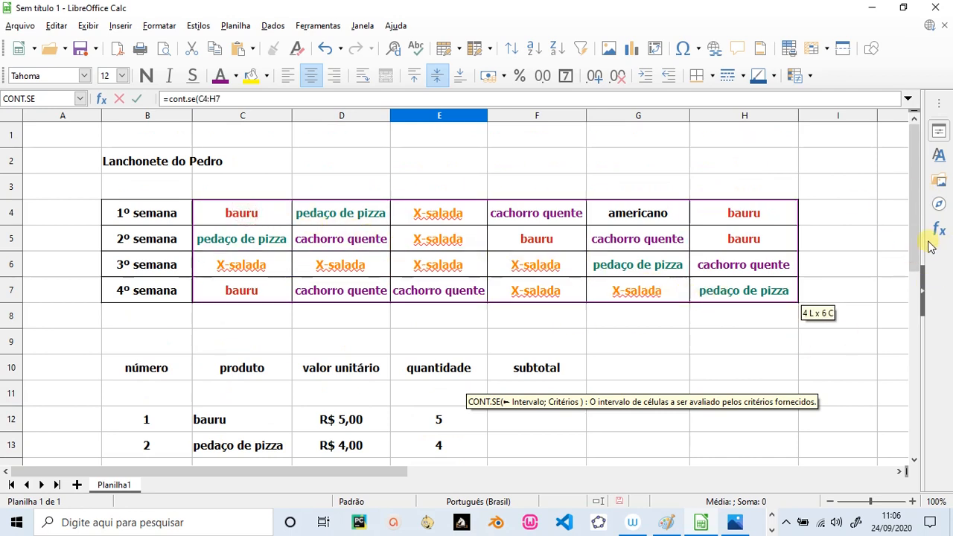
{"action": "left_click_drag", "start_coordinate": [917, 234], "coordinate": [890, 316]}
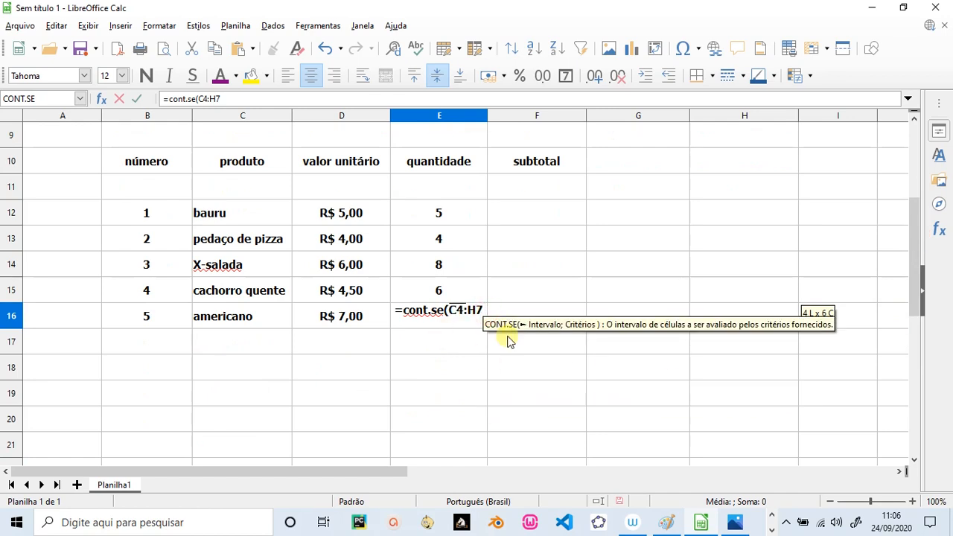
{"action": "type", "text": ";"}
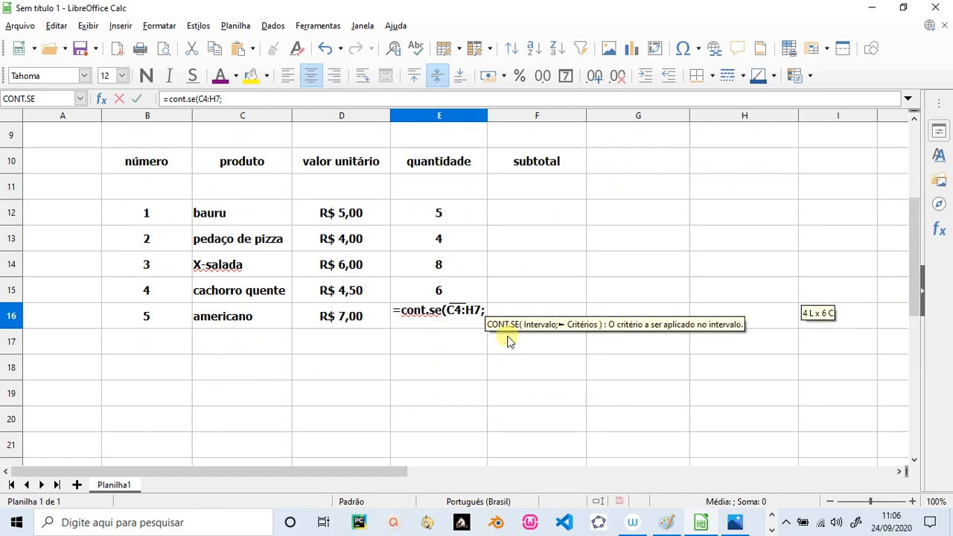
{"action": "type", "text": "\"ame"}
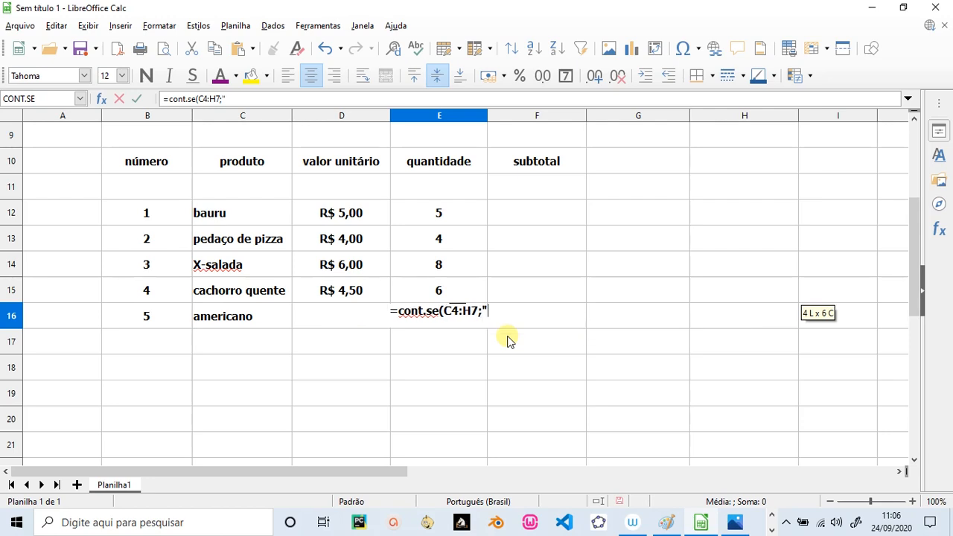
{"action": "key", "text": "BackSpace"}
{"action": "key", "text": "BackSpace"}
{"action": "type", "text": "mer"}
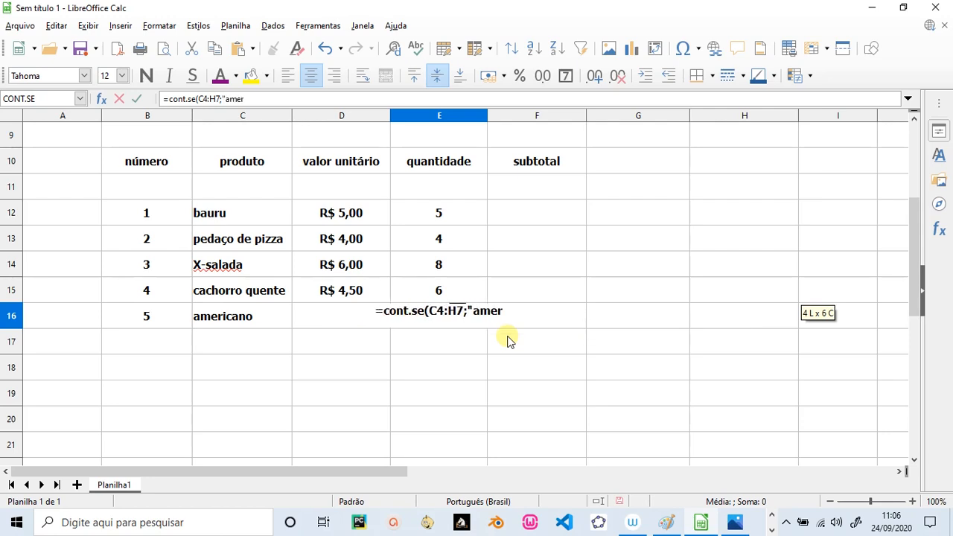
{"action": "type", "text": "icano\")"}
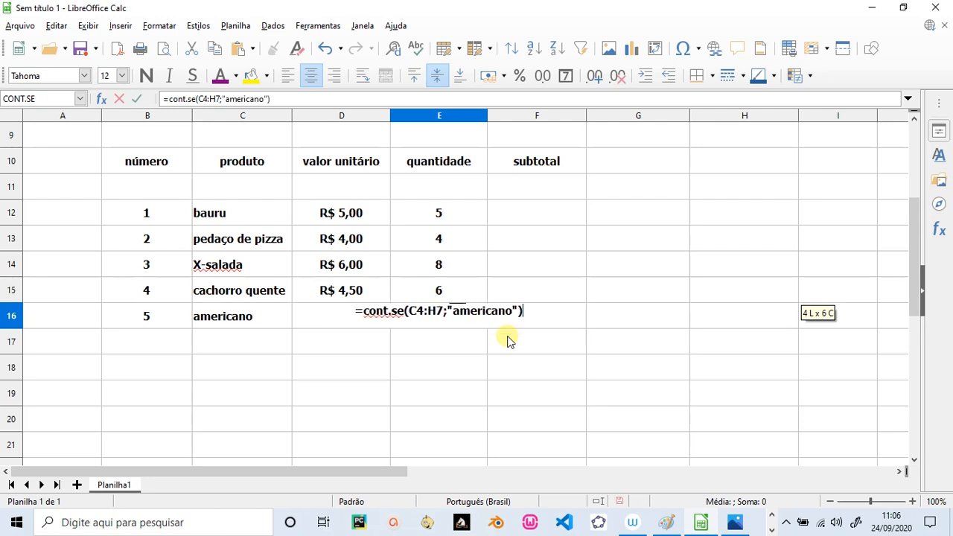
{"action": "key", "text": "Return"}
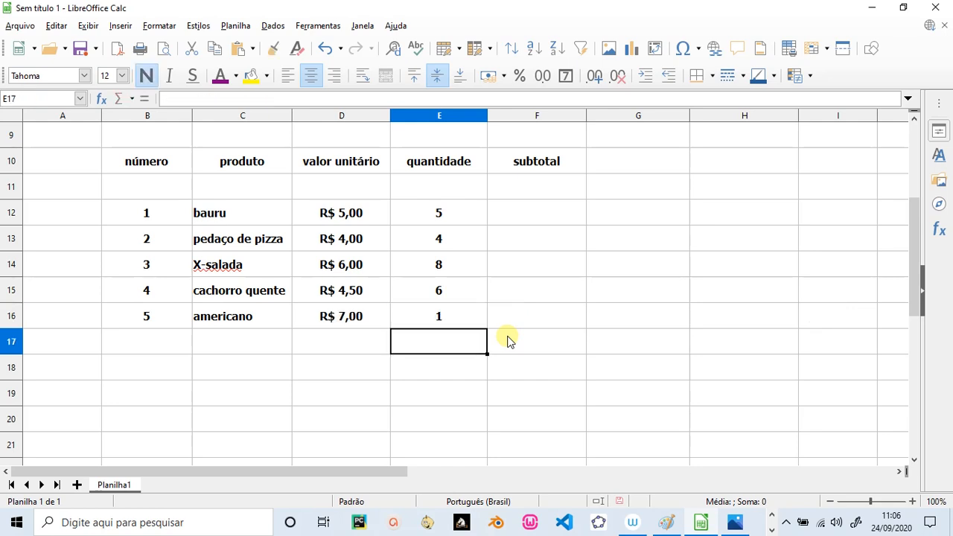
Calculate the bauru subtotal in F12 with =E12*D12 and fill the formula down to F16 for the other products
{"action": "left_click_drag", "start_coordinate": [911, 276], "coordinate": [911, 215]}
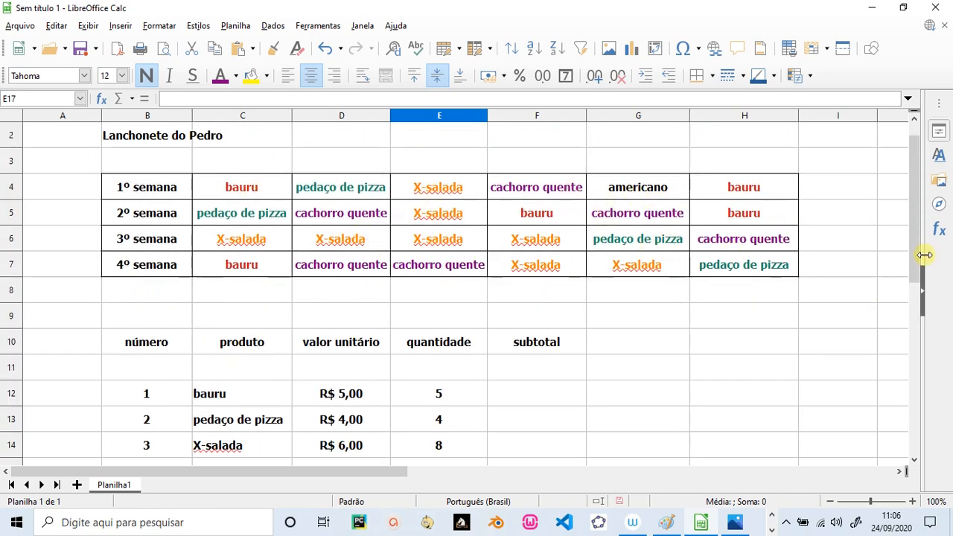
{"action": "left_click_drag", "start_coordinate": [915, 259], "coordinate": [904, 305]}
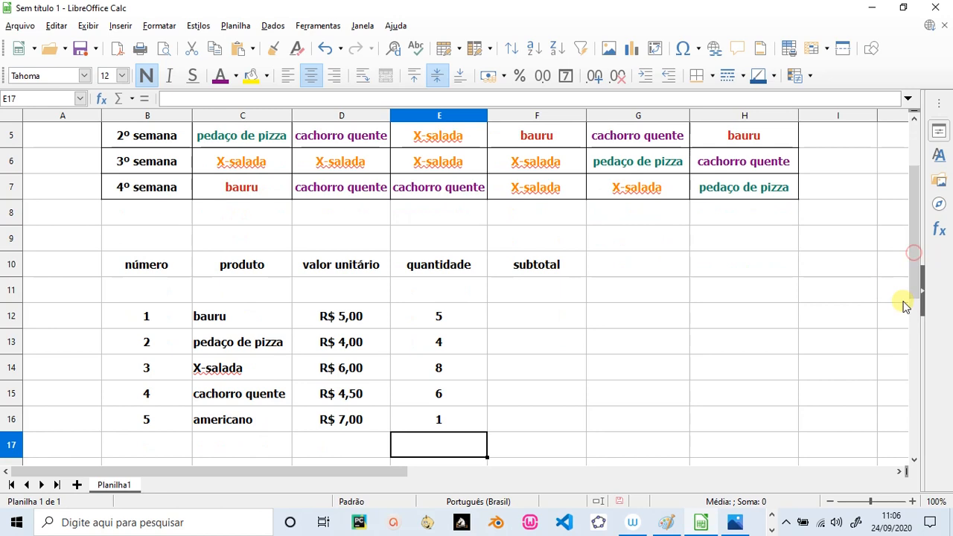
{"action": "left_click", "coordinate": [514, 319]}
{"action": "type", "text": "="}
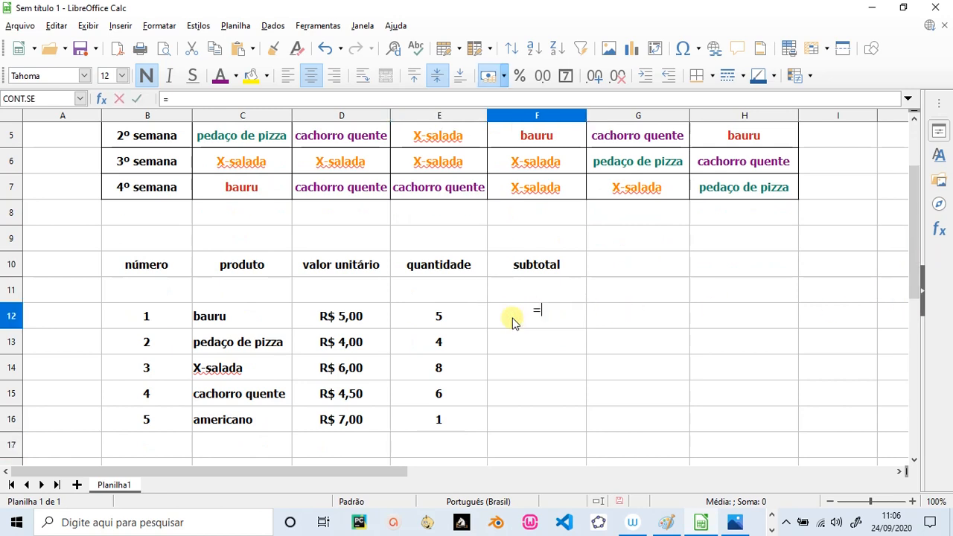
{"action": "left_click", "coordinate": [407, 315]}
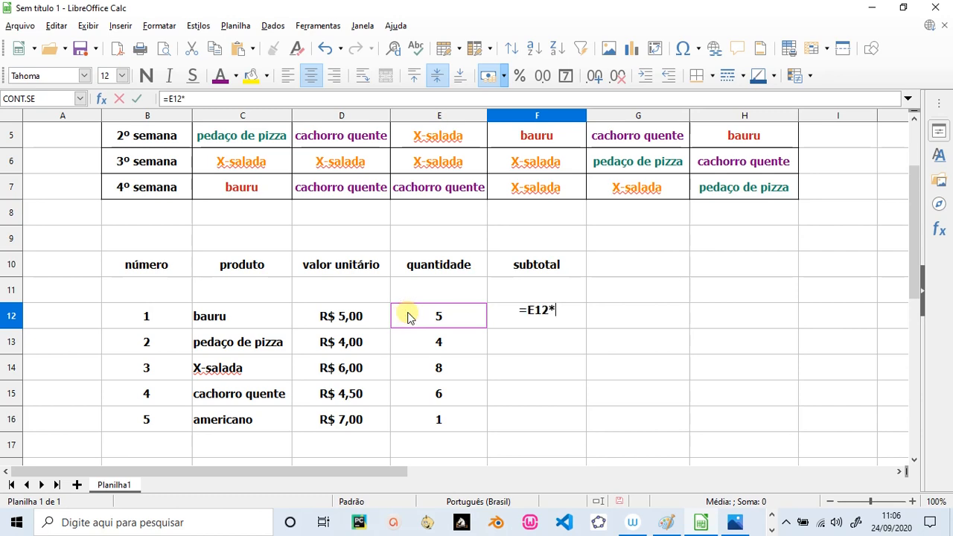
{"action": "left_click", "coordinate": [339, 317]}
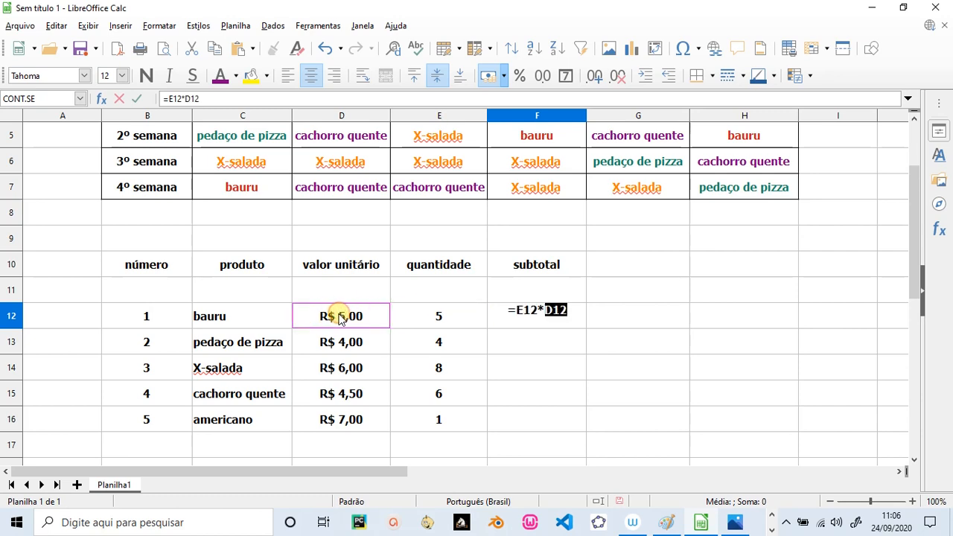
{"action": "key", "text": "Return"}
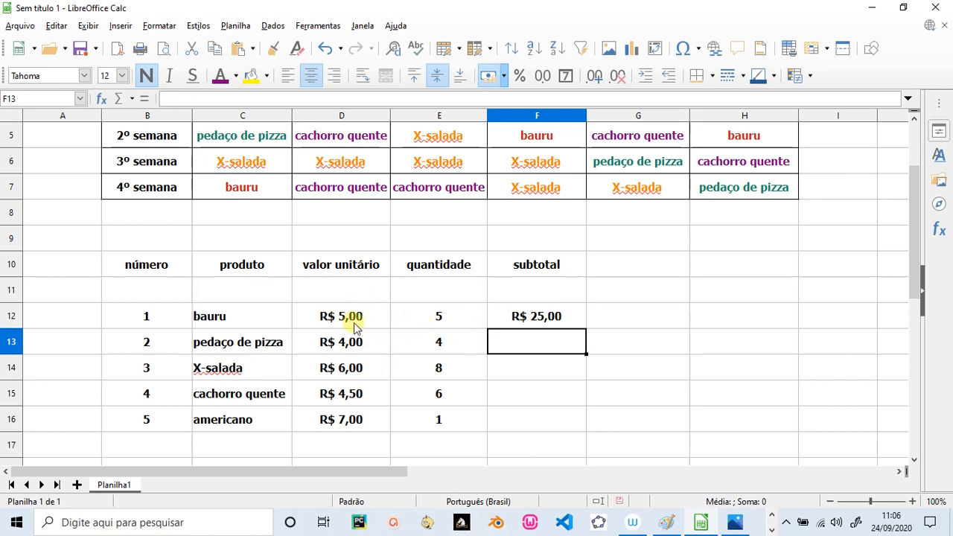
{"action": "left_click", "coordinate": [500, 319]}
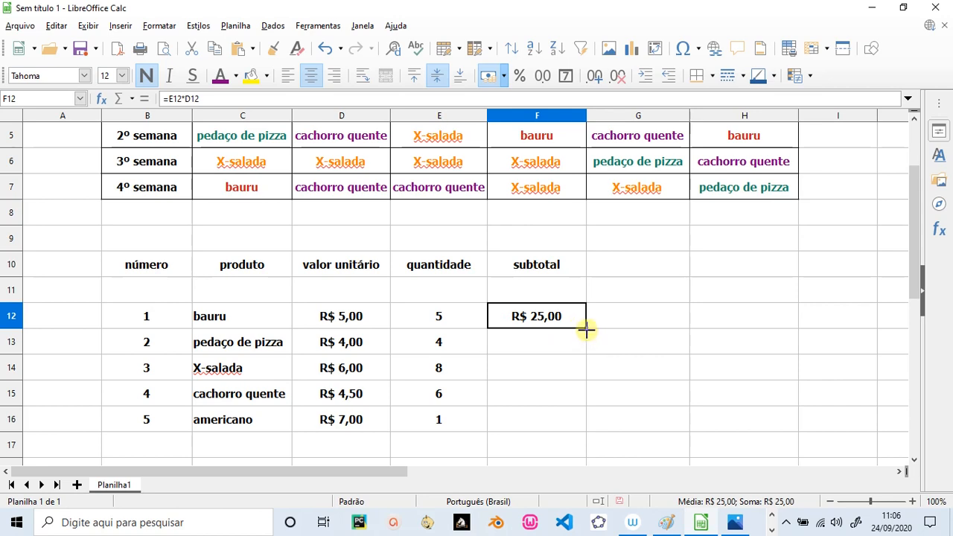
{"action": "left_click_drag", "start_coordinate": [586, 330], "coordinate": [585, 428]}
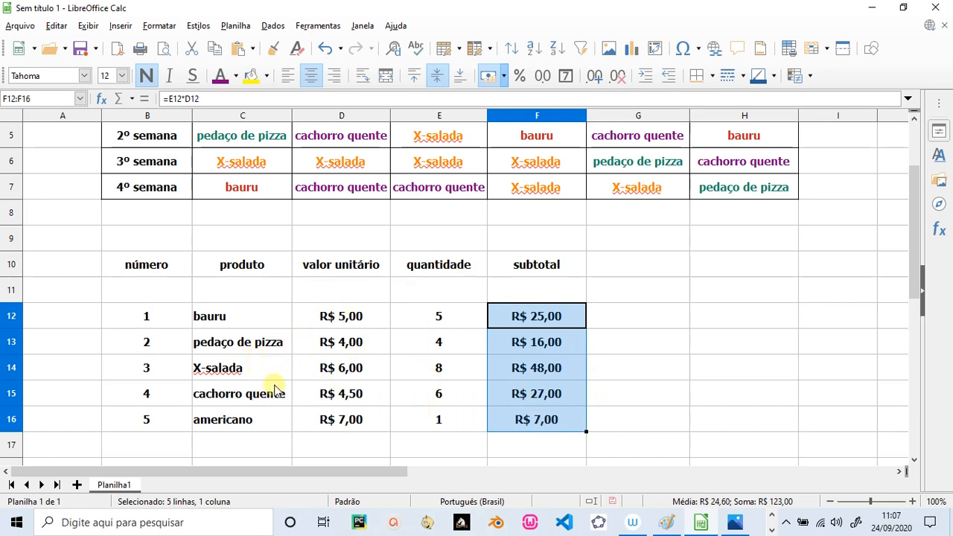
Enter the label "total geral:" in cell D18 below the summary table
{"action": "scroll", "coordinate": [629, 388], "scroll_direction": "down", "scroll_amount": 2}
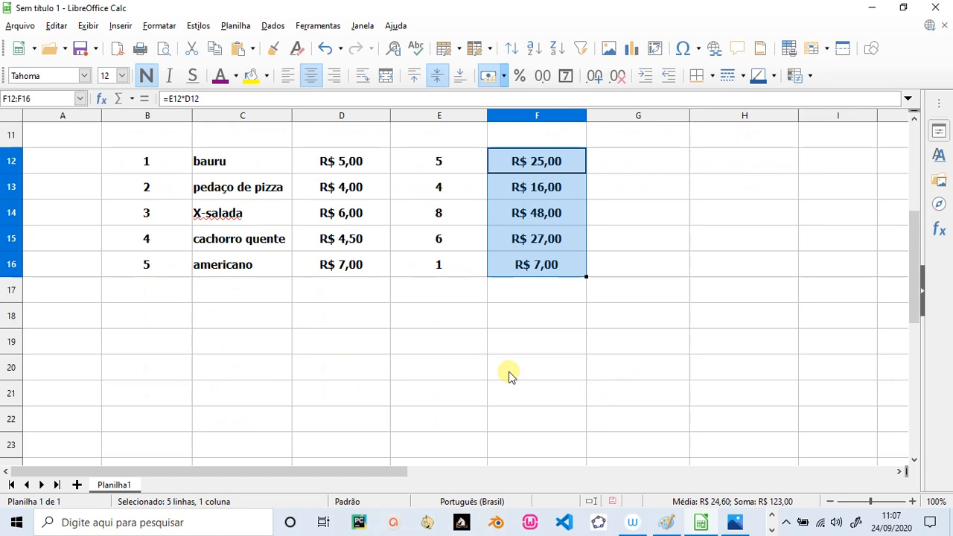
{"action": "left_click", "coordinate": [355, 314]}
{"action": "type", "text": "total geral:"}
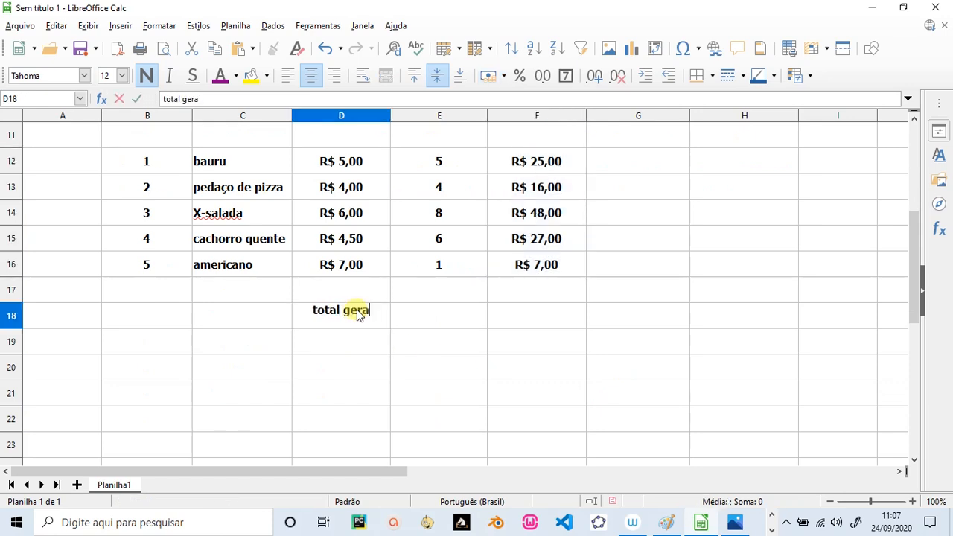
Add up the subtotals in cell F18 with =SOMA(F12:F17) and format the result as currency
{"action": "left_click", "coordinate": [550, 312]}
{"action": "left_click_drag", "start_coordinate": [547, 169], "coordinate": [548, 315]}
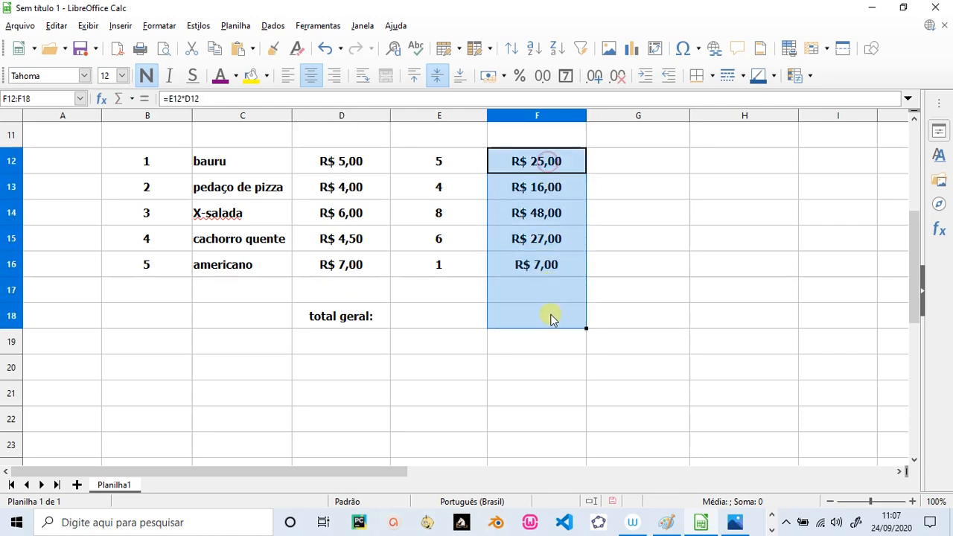
{"action": "left_click", "coordinate": [117, 103]}
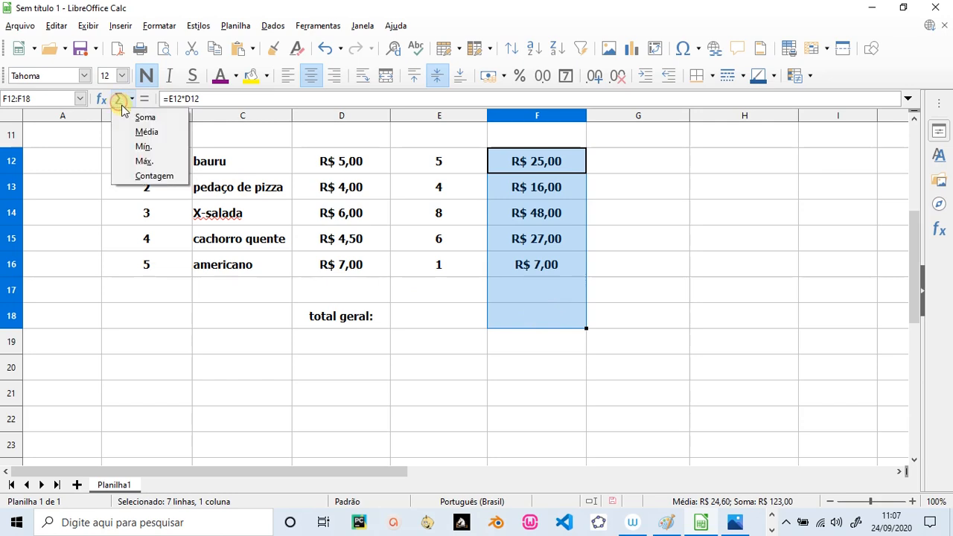
{"action": "left_click", "coordinate": [141, 117]}
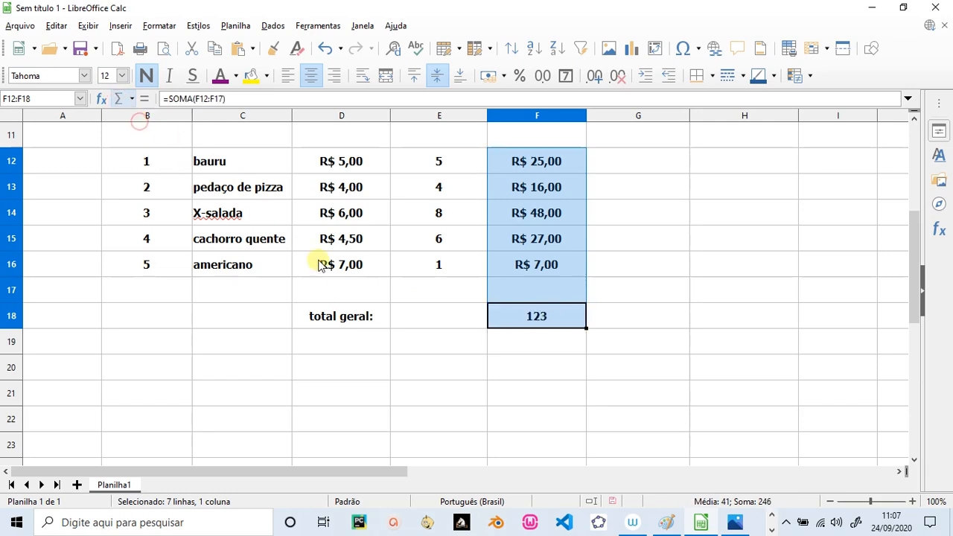
{"action": "left_click", "coordinate": [547, 333]}
{"action": "left_click", "coordinate": [555, 316]}
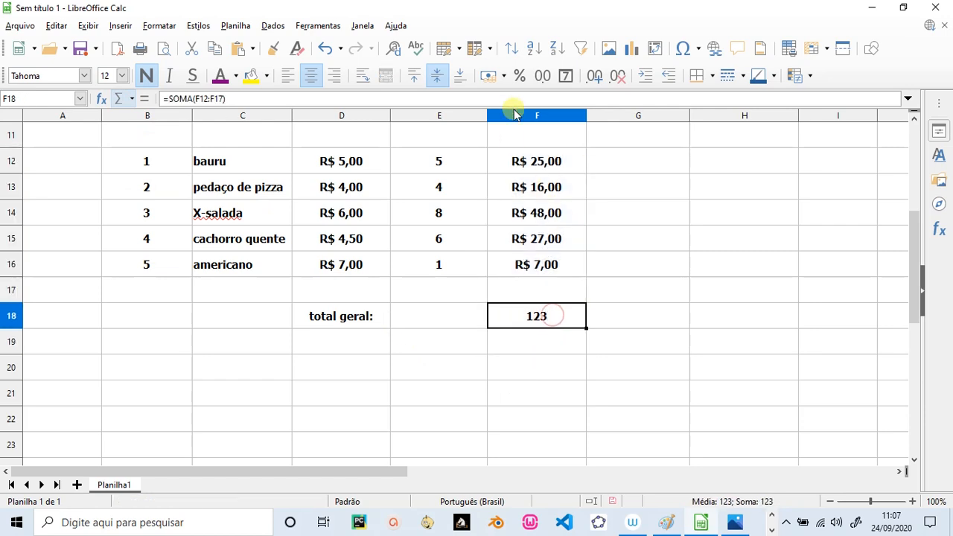
{"action": "left_click", "coordinate": [489, 75]}
{"action": "scroll", "coordinate": [699, 343], "scroll_direction": "up", "scroll_amount": 2}
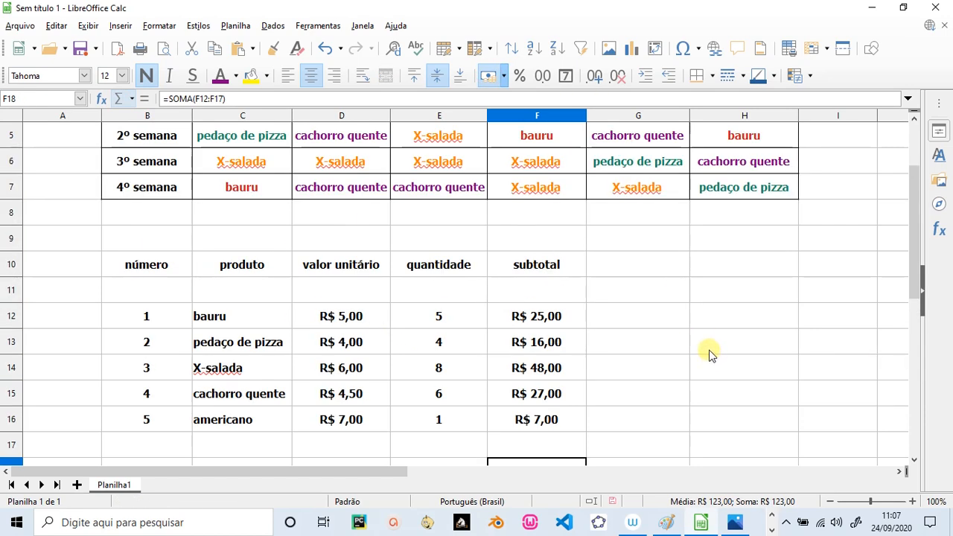
{"action": "left_click_drag", "start_coordinate": [910, 252], "coordinate": [909, 230]}
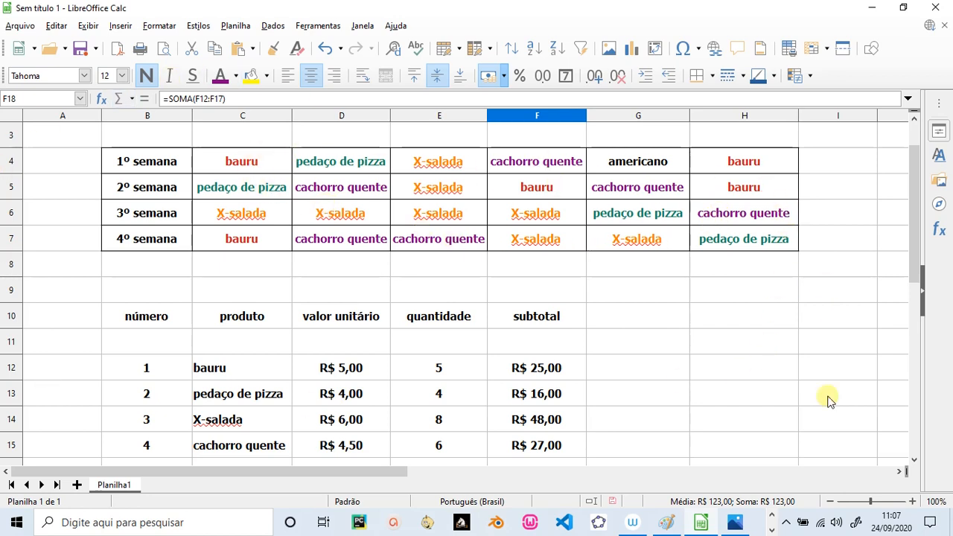
{"action": "left_click_drag", "start_coordinate": [921, 186], "coordinate": [924, 250]}
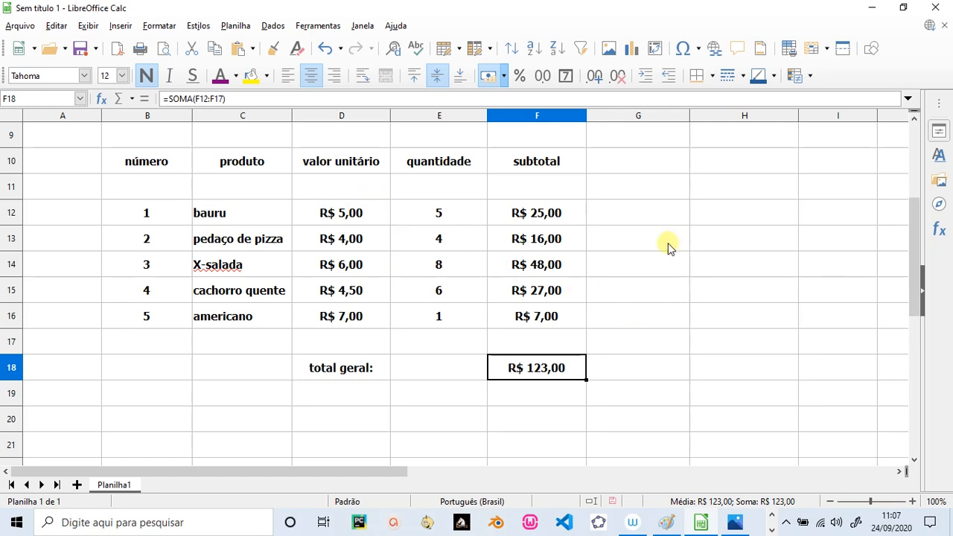
Switch to the untitled Paint drawing that holds the CONT.SE lesson notes
{"action": "key", "text": "alt+Tab"}
{"action": "key", "text": "alt+Tab"}
{"action": "key", "text": "alt+Tab"}
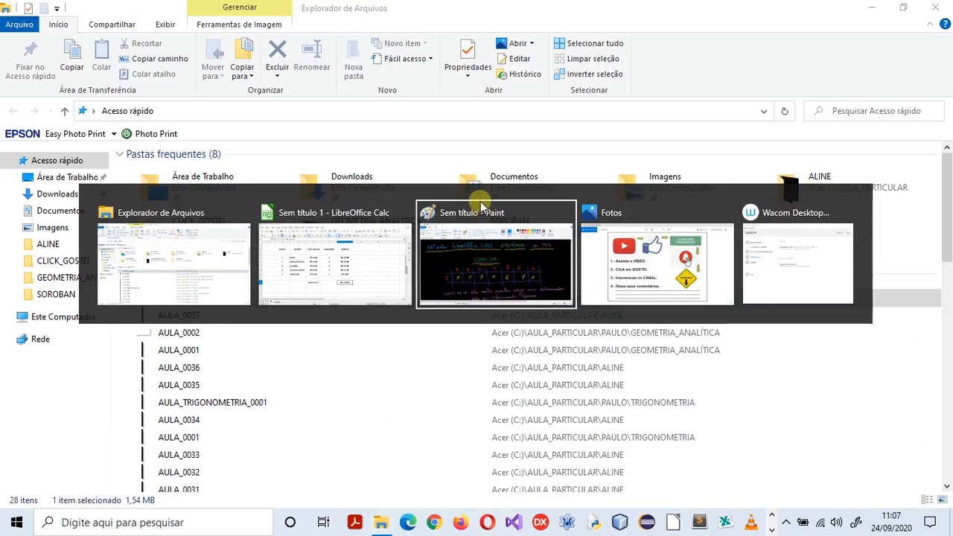